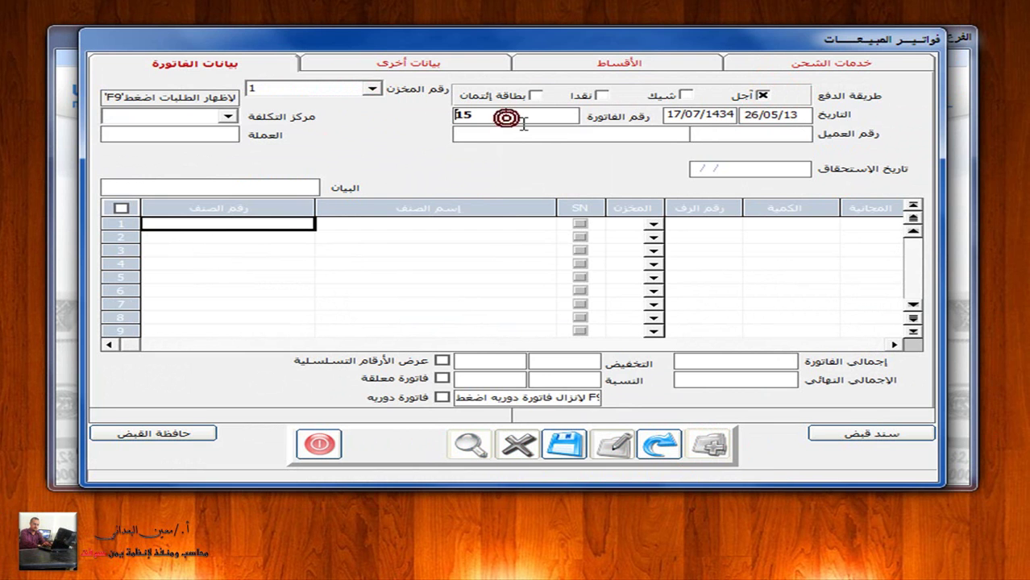
Put customer سوبر ماركت ظمران on the credit invoice, then close the invoice window
click(564, 139)
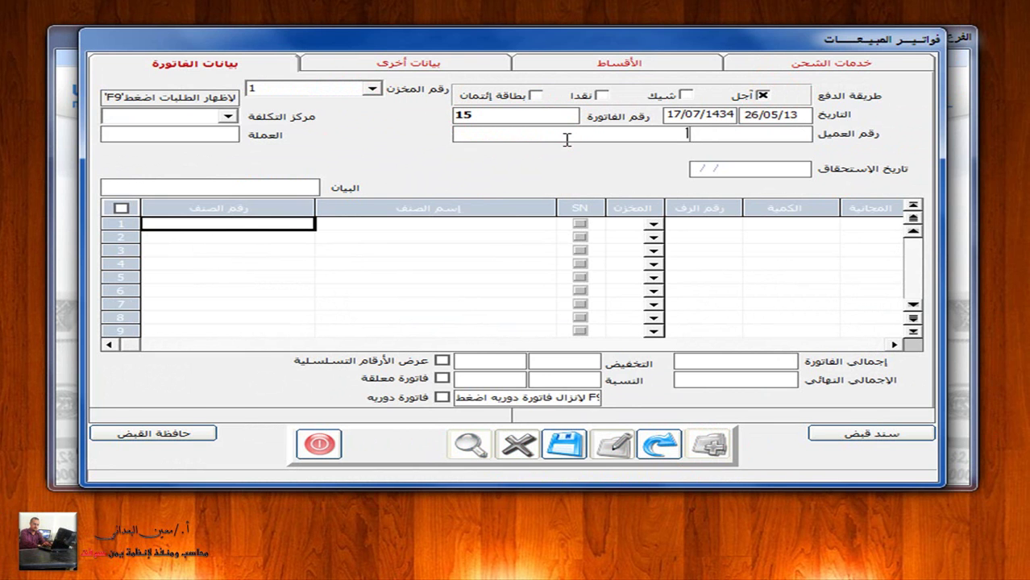
double_click(568, 139)
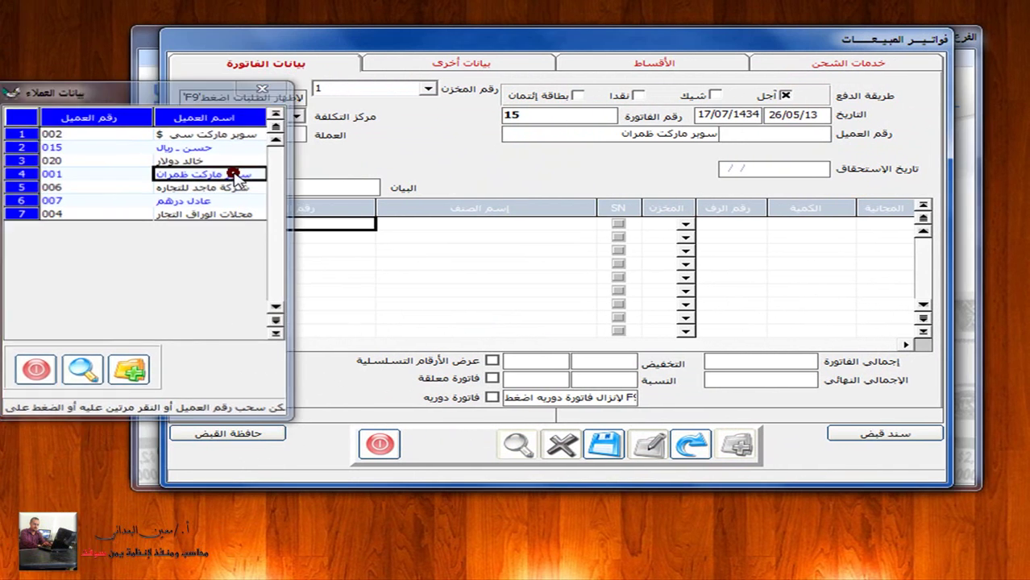
double_click(280, 174)
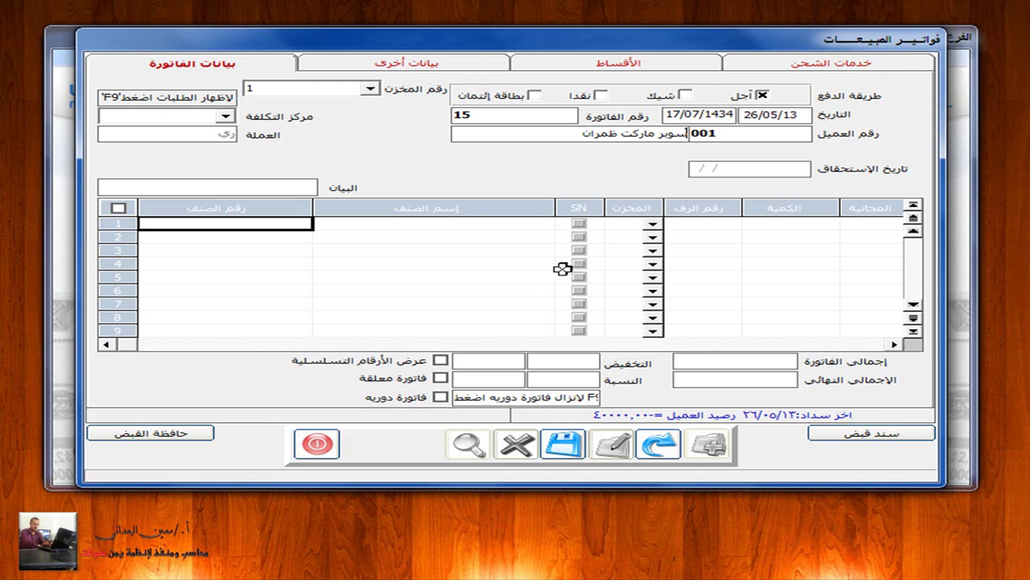
click(316, 444)
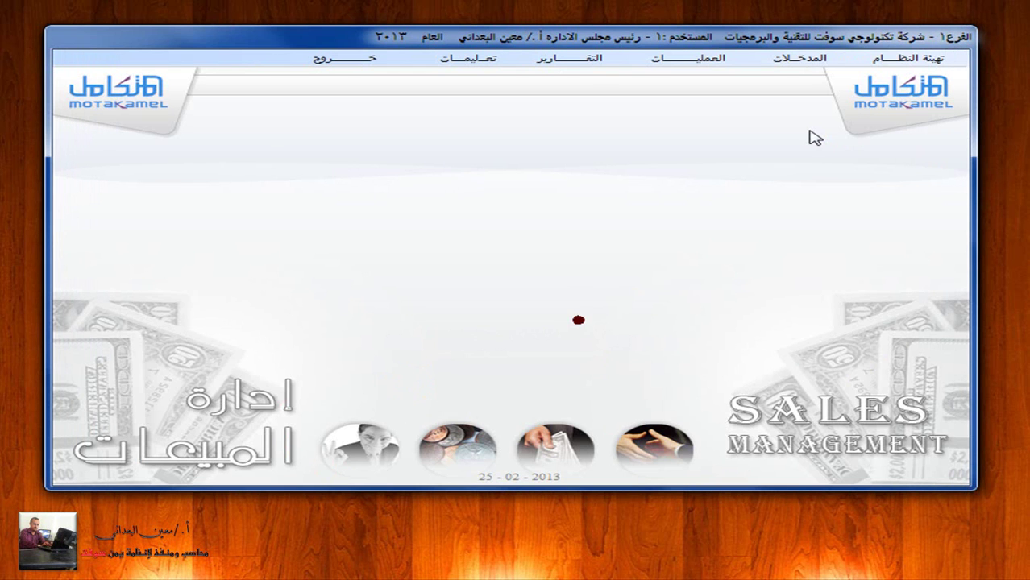
Open System Setup > Options to view the general sales-invoice options
click(894, 58)
click(894, 79)
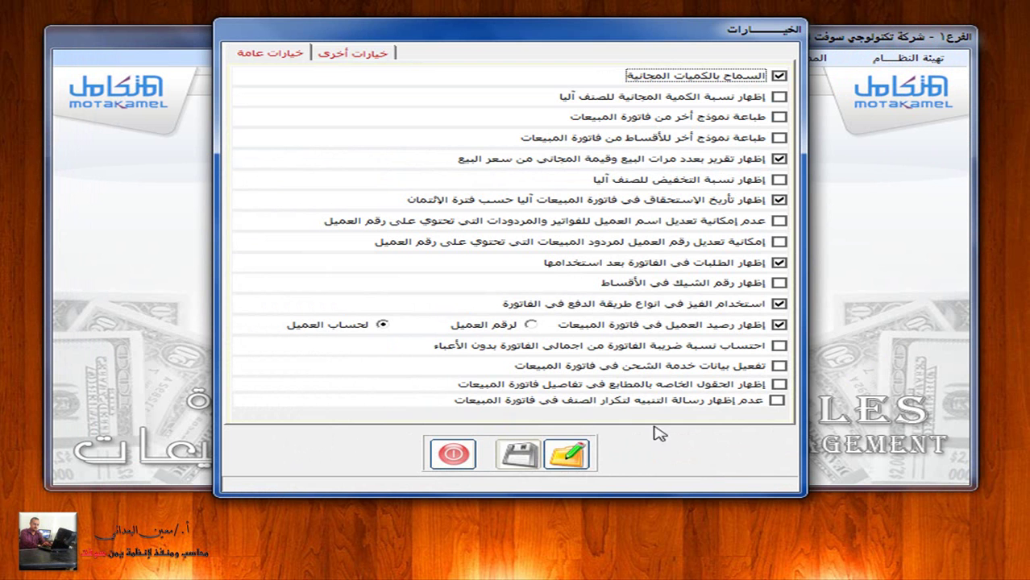
click(517, 454)
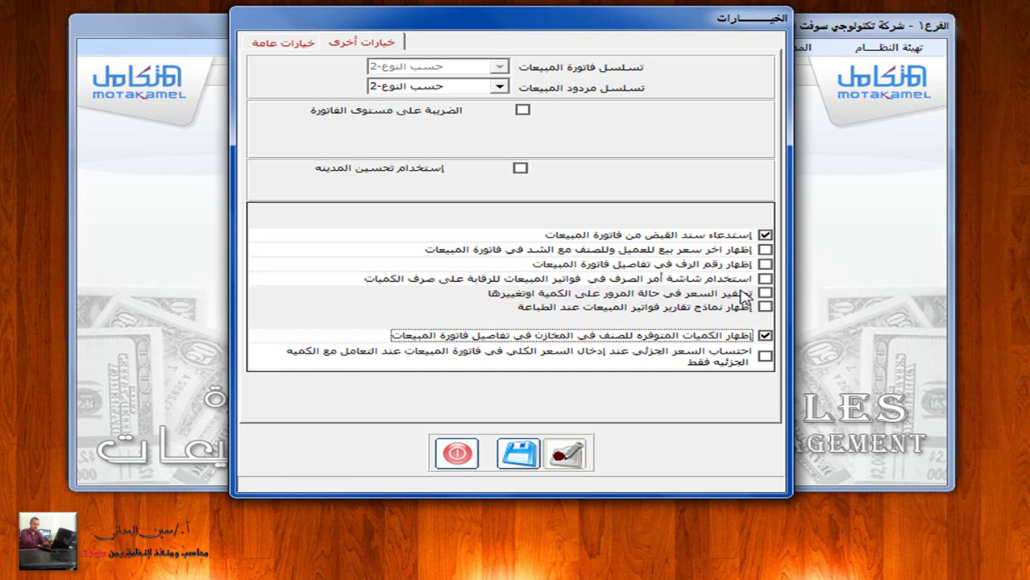
Enable showing the customer's and item's last sale price in Options, save, and close the dialog
click(559, 453)
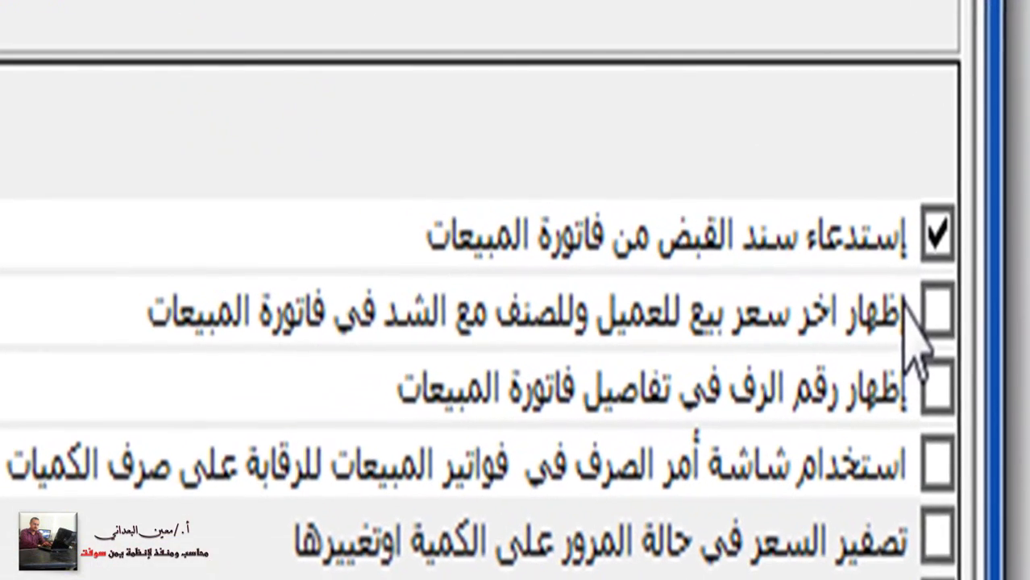
click(906, 308)
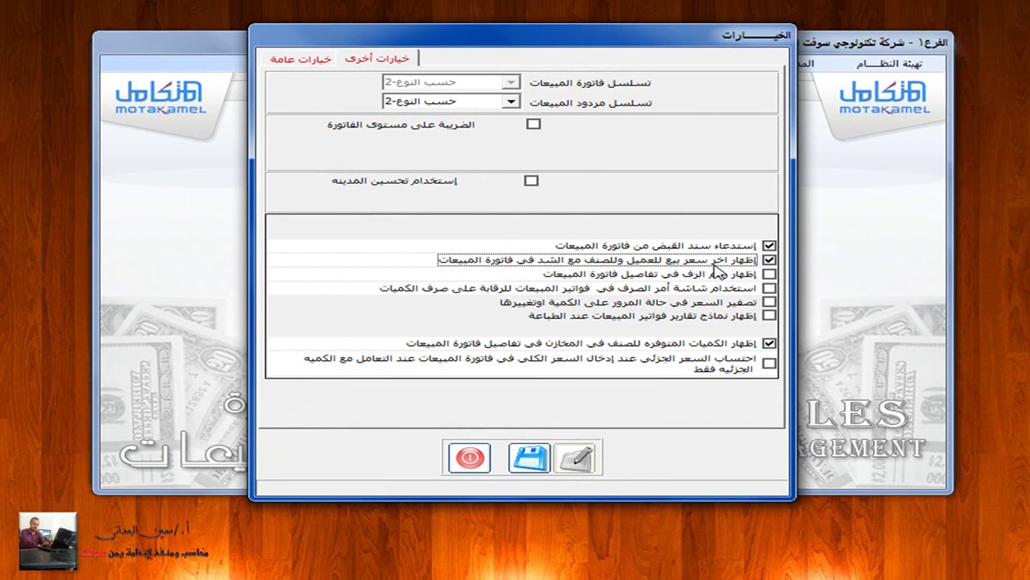
click(526, 457)
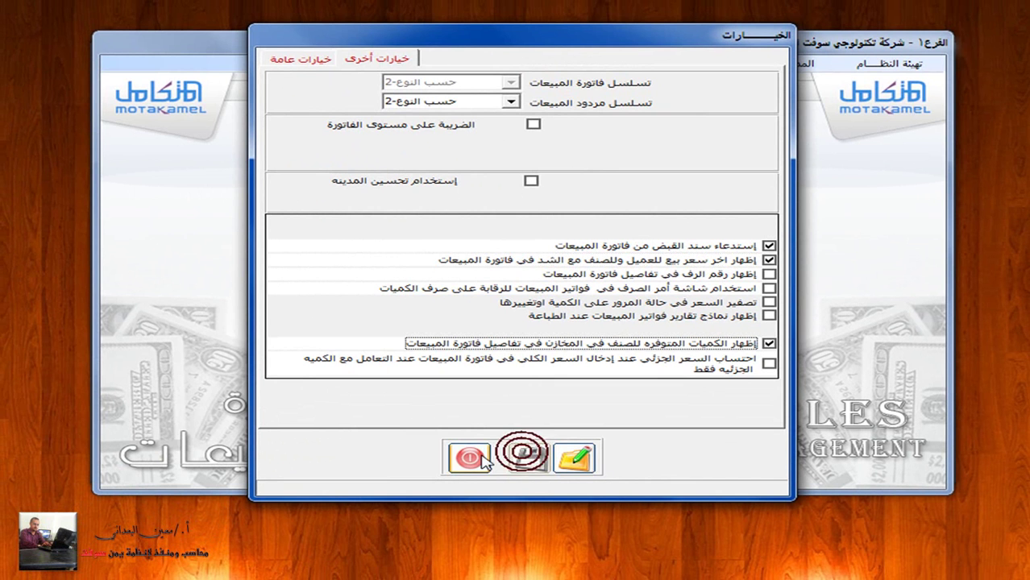
click(469, 458)
click(686, 66)
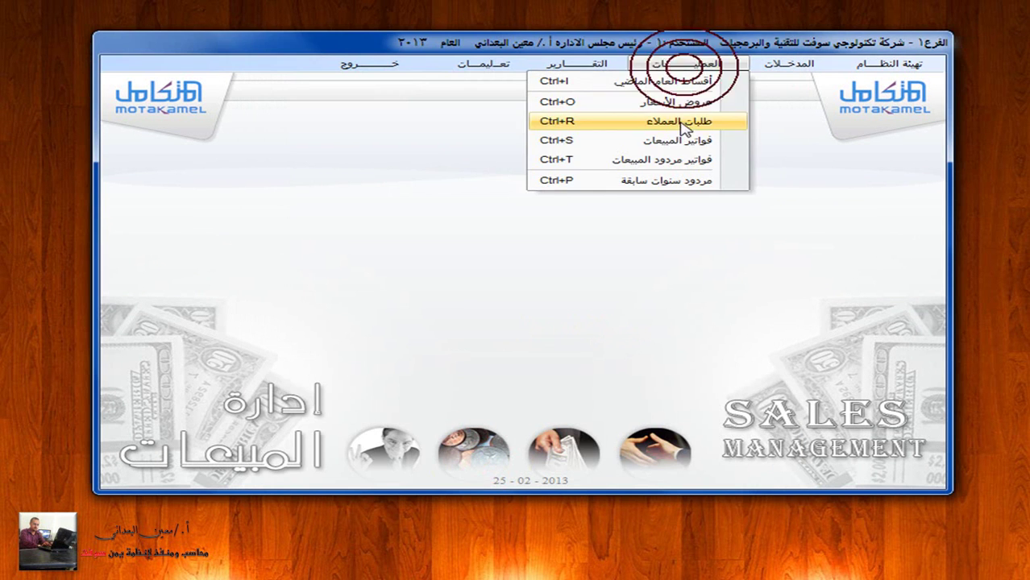
Start a credit sales invoice from warehouse 1
click(689, 139)
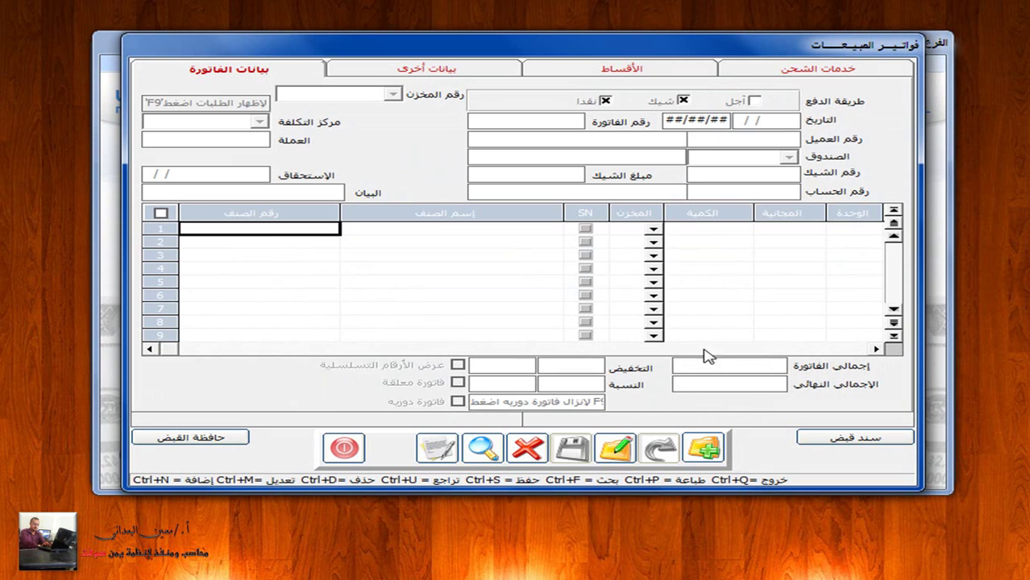
click(758, 101)
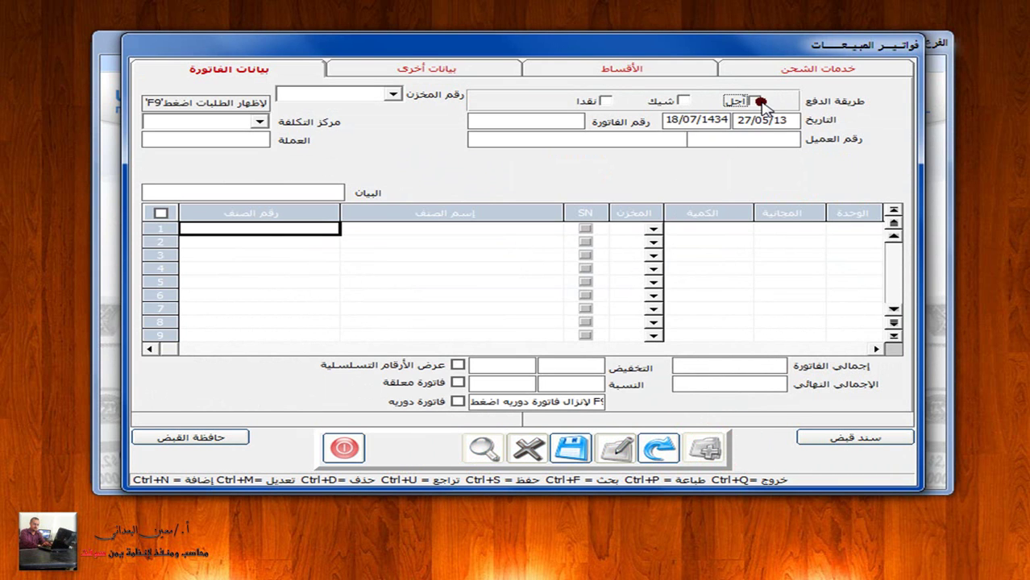
click(393, 94)
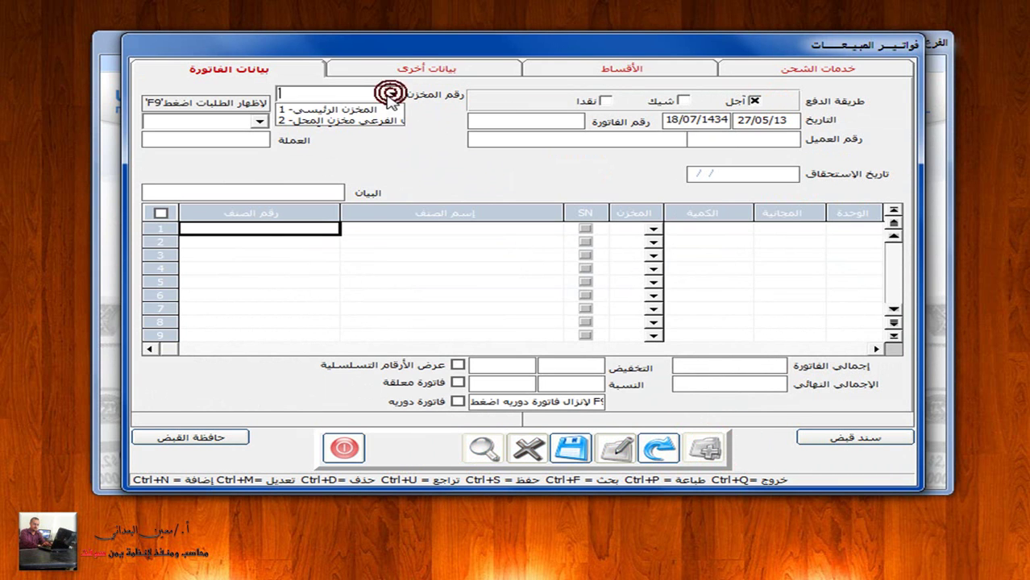
click(373, 110)
Look up and select the customer by partial name, then enter item 001-001, showing last price 700
click(602, 137)
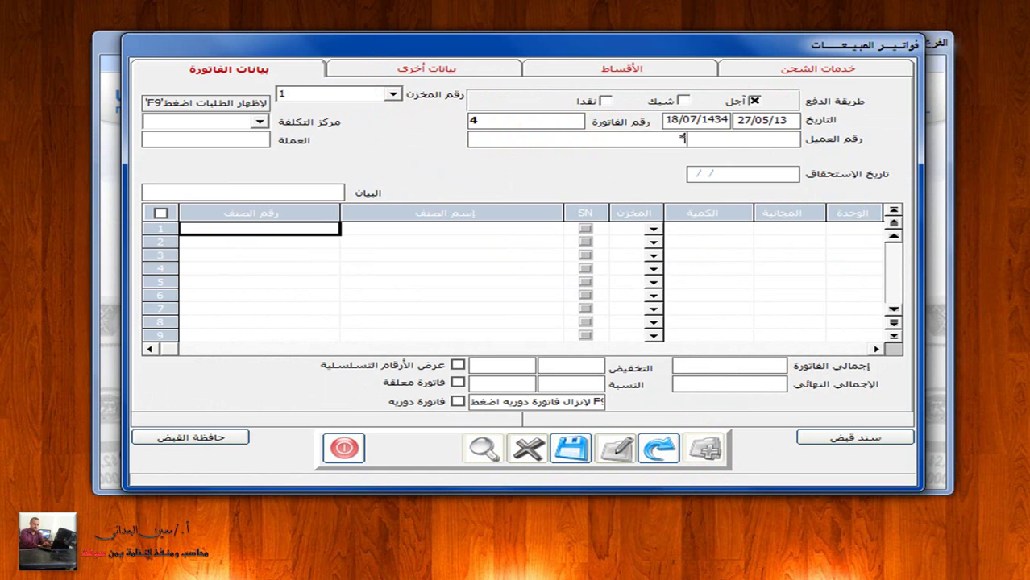
text(خا)
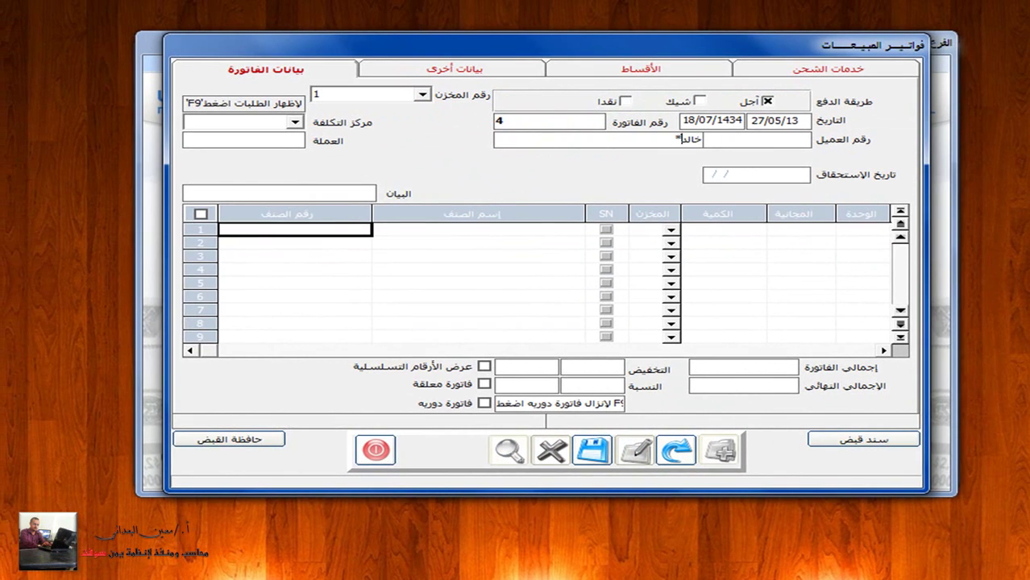
text(لد*)
key(Return)
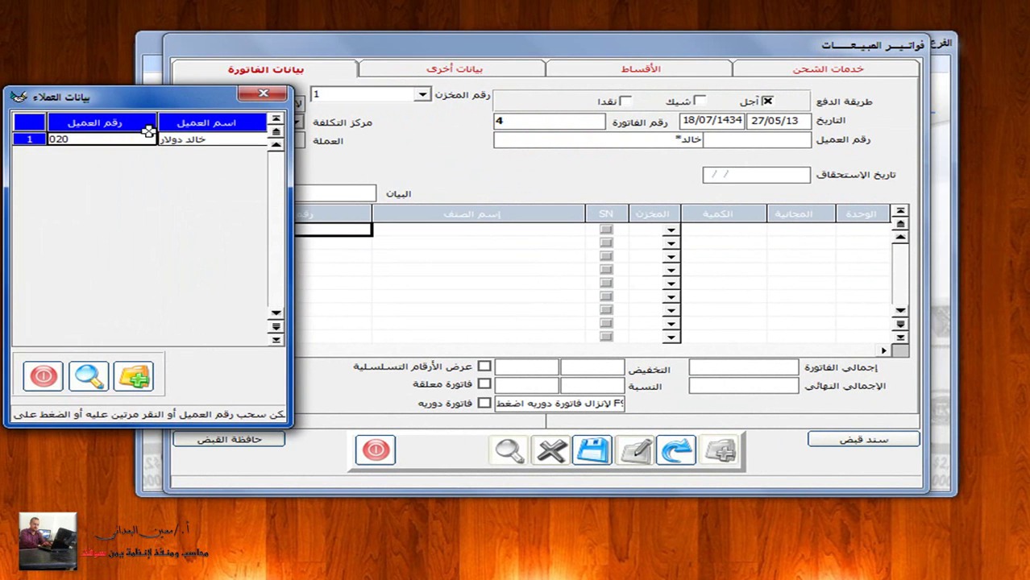
double_click(197, 138)
click(323, 232)
text(001-)
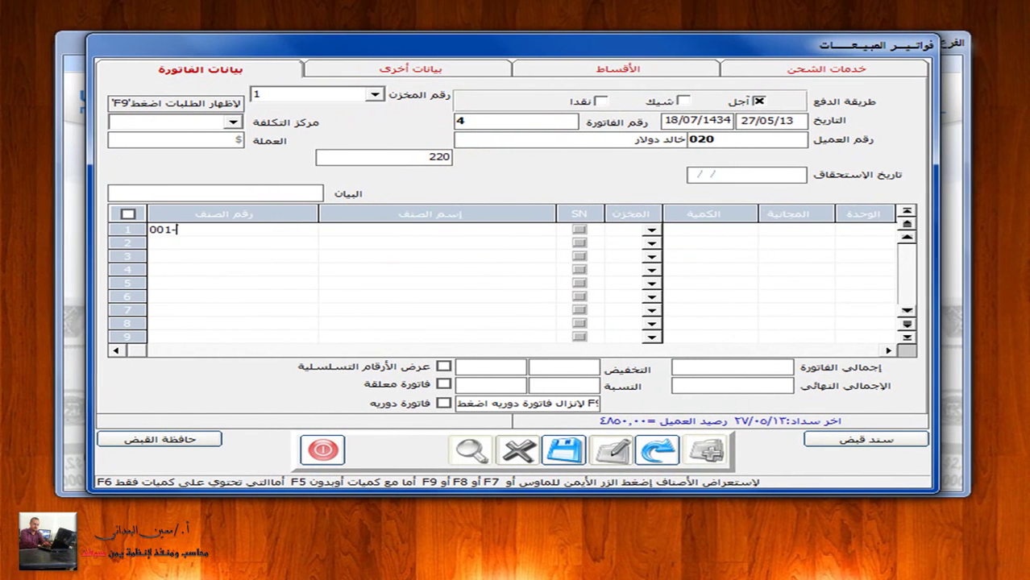
key(Return)
key(Return)
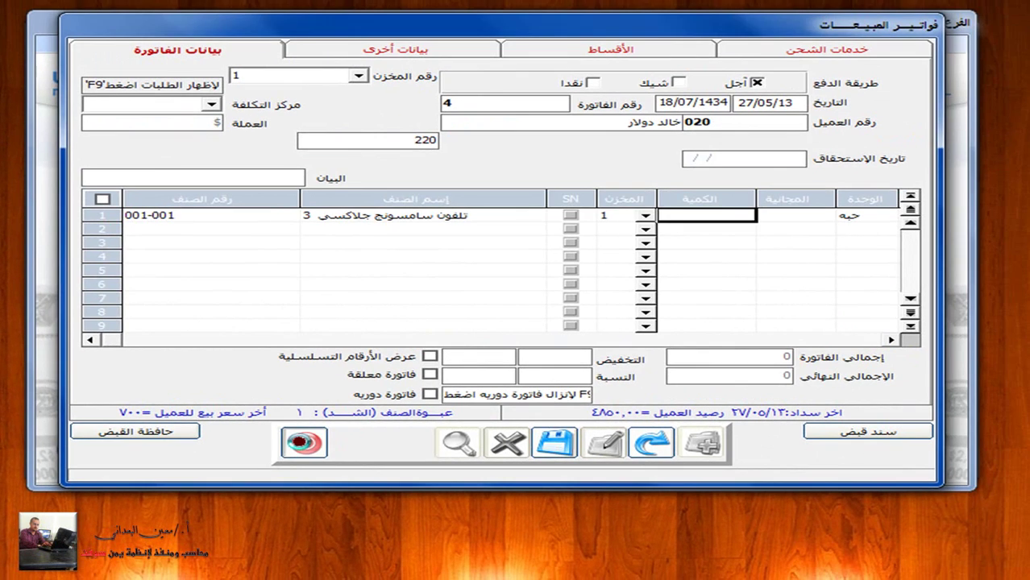
Discard the unsaved invoice and switch off the last-sale-price option under Other options, saving it
click(305, 443)
click(617, 317)
click(929, 47)
click(915, 67)
click(339, 40)
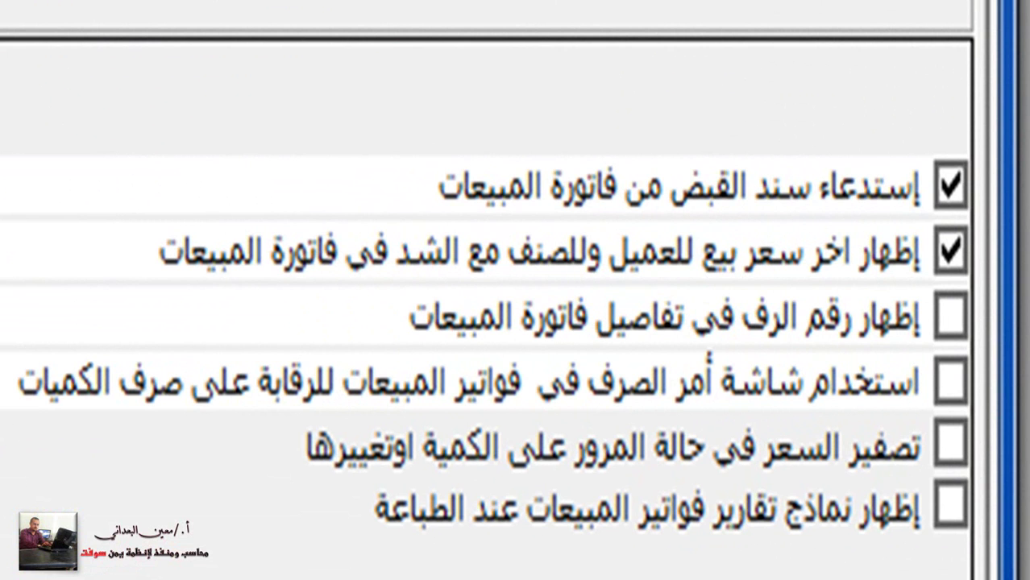
click(789, 250)
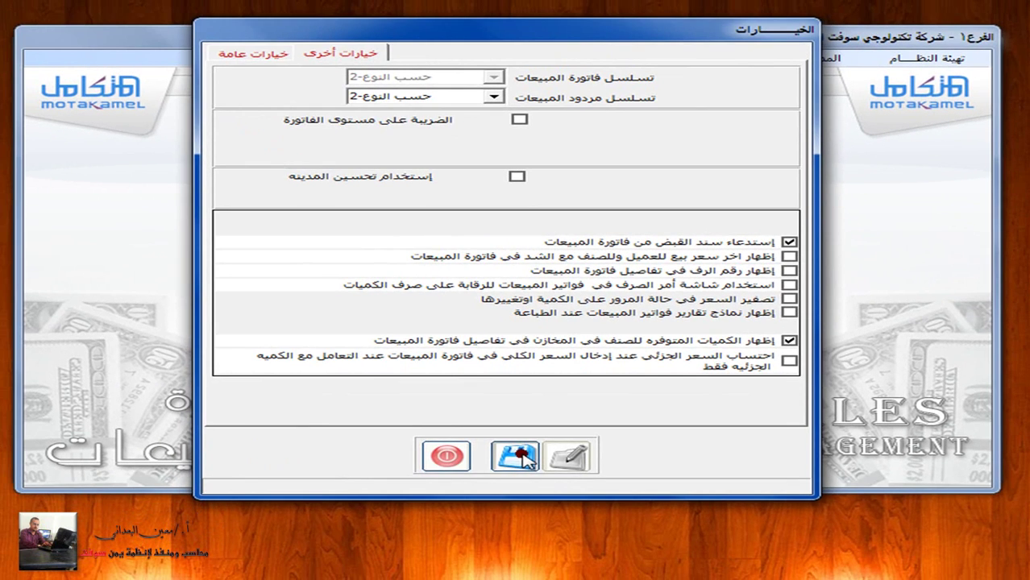
key(Tab)
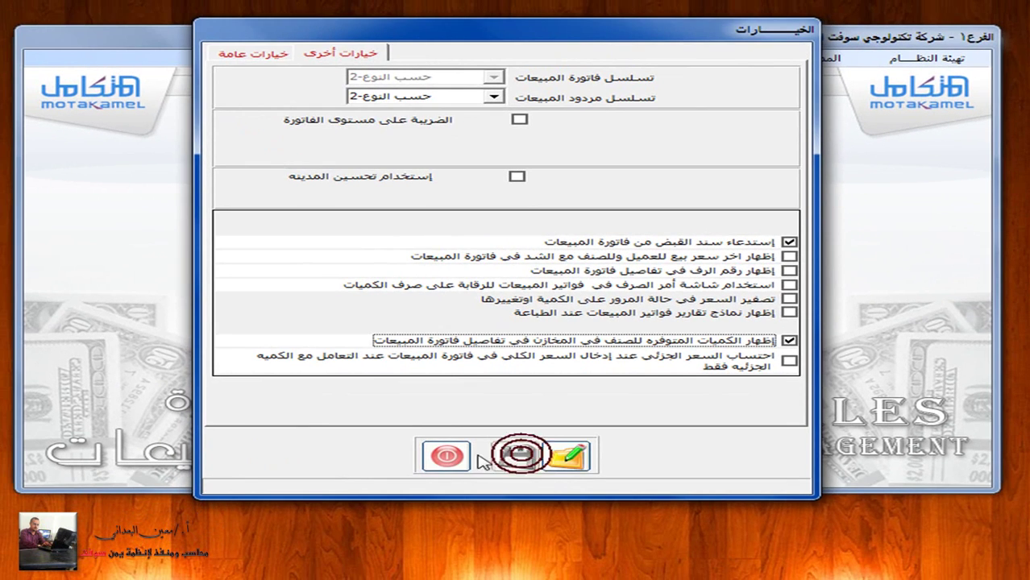
click(516, 456)
click(681, 58)
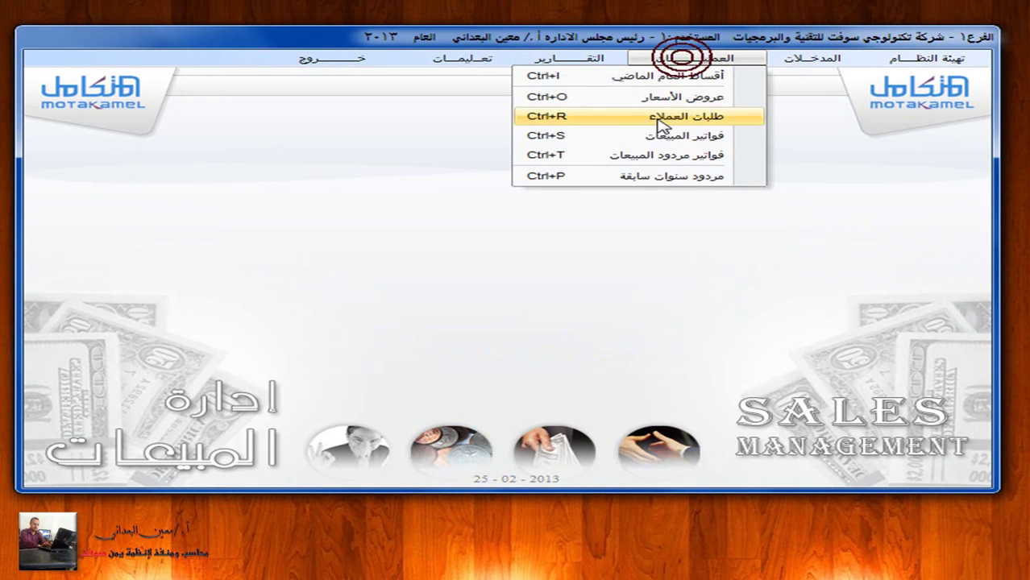
Start a new sales invoice from warehouse 1 with a customer picked from the list
click(666, 136)
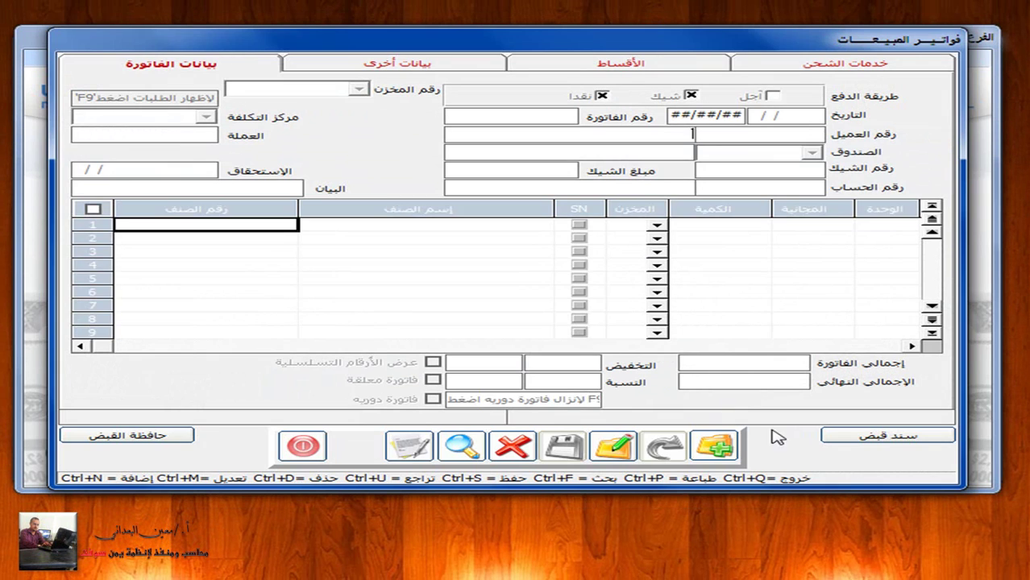
click(713, 446)
click(356, 89)
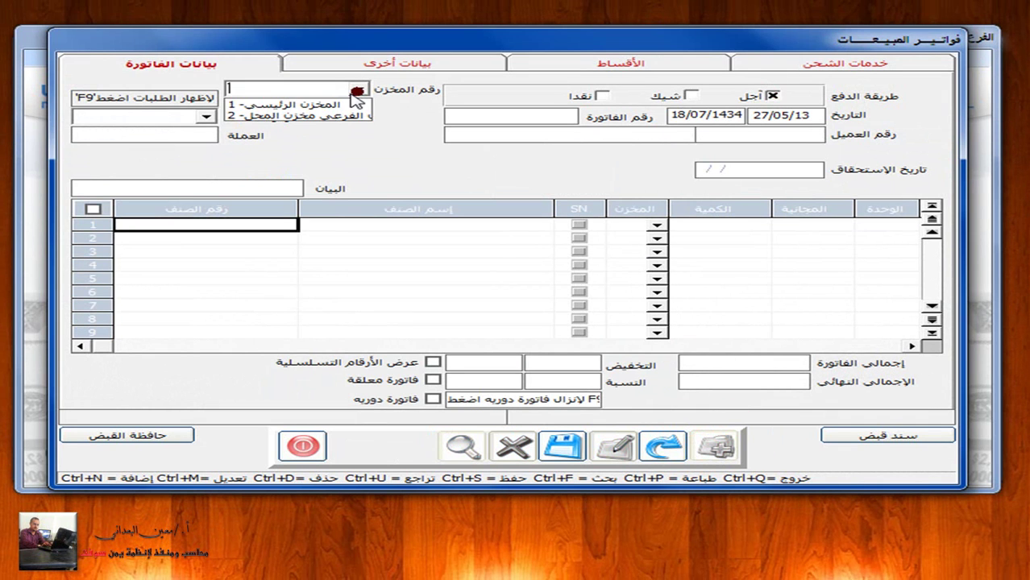
click(354, 105)
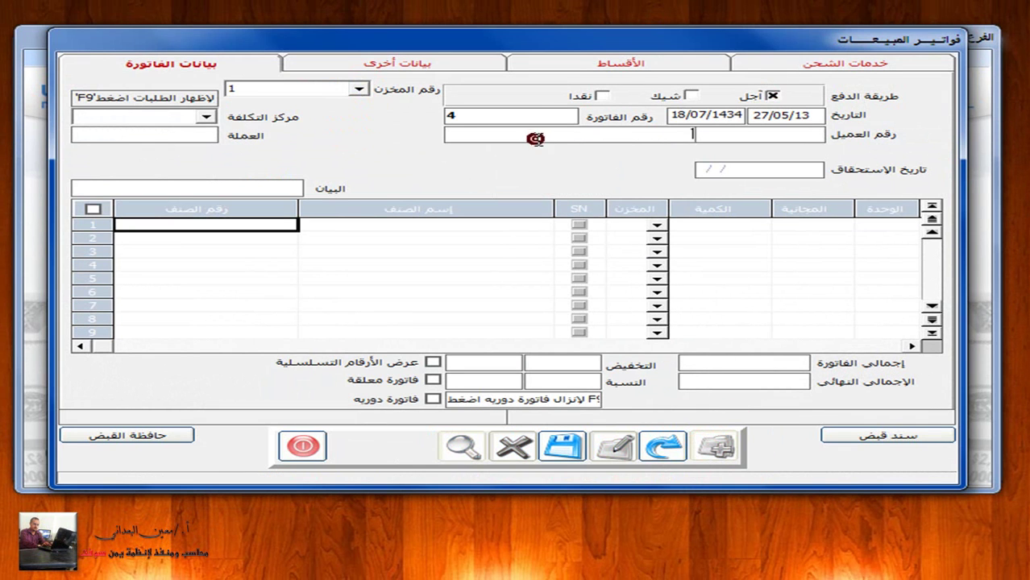
double_click(538, 140)
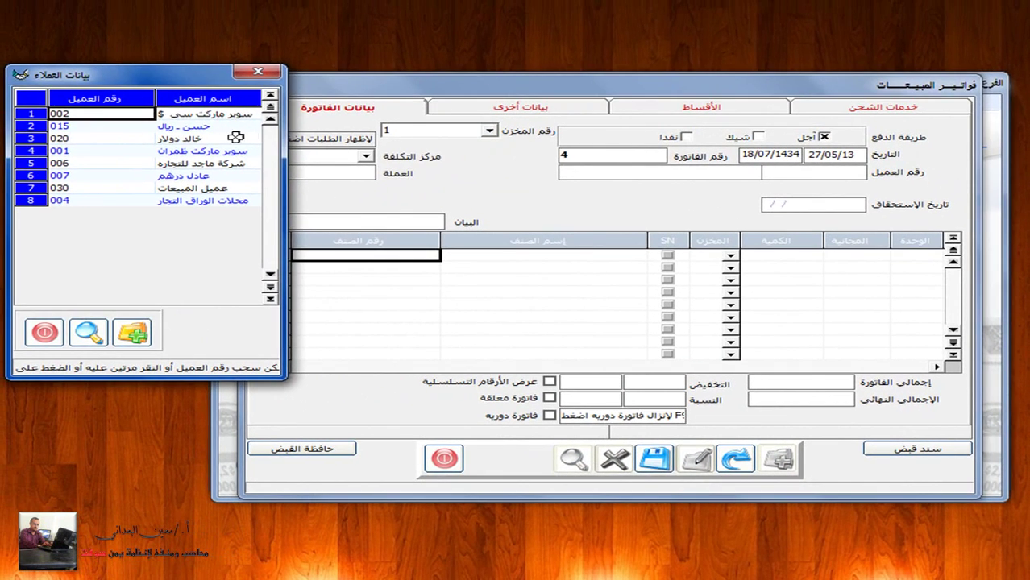
double_click(235, 137)
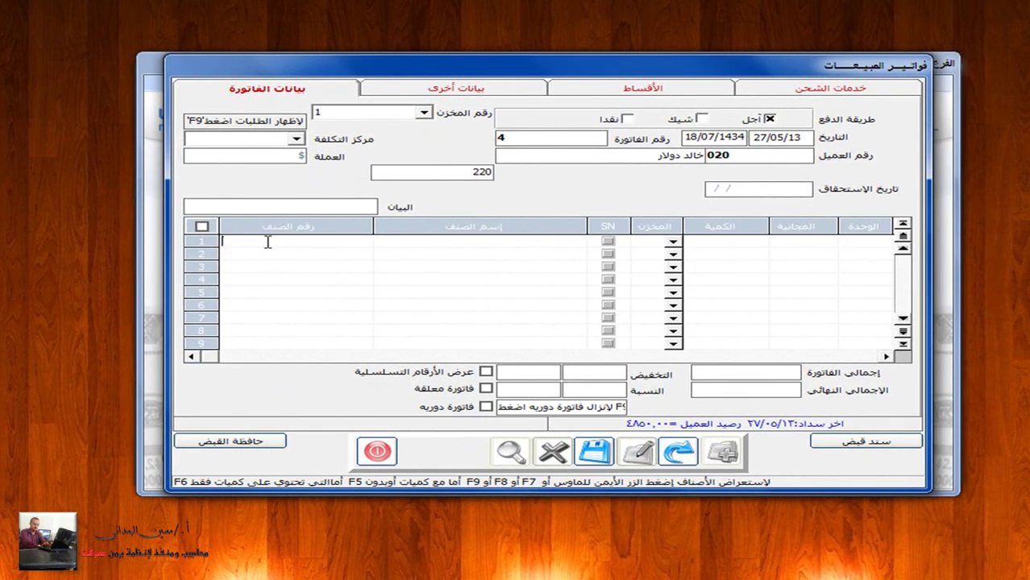
Enter item 001-001 in row 1, then close the invoice without saving
text(001-00)
key(Return)
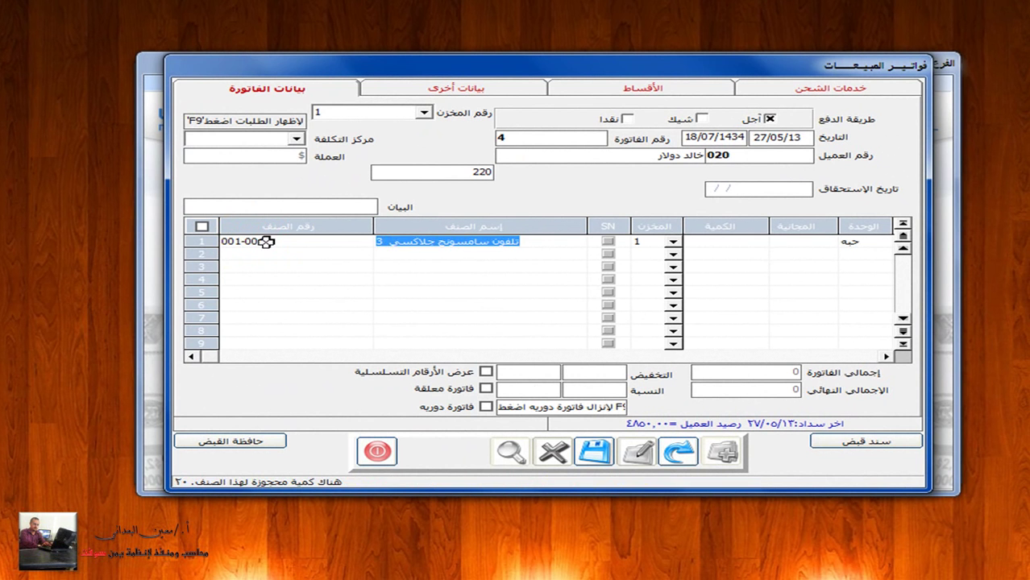
key(Return)
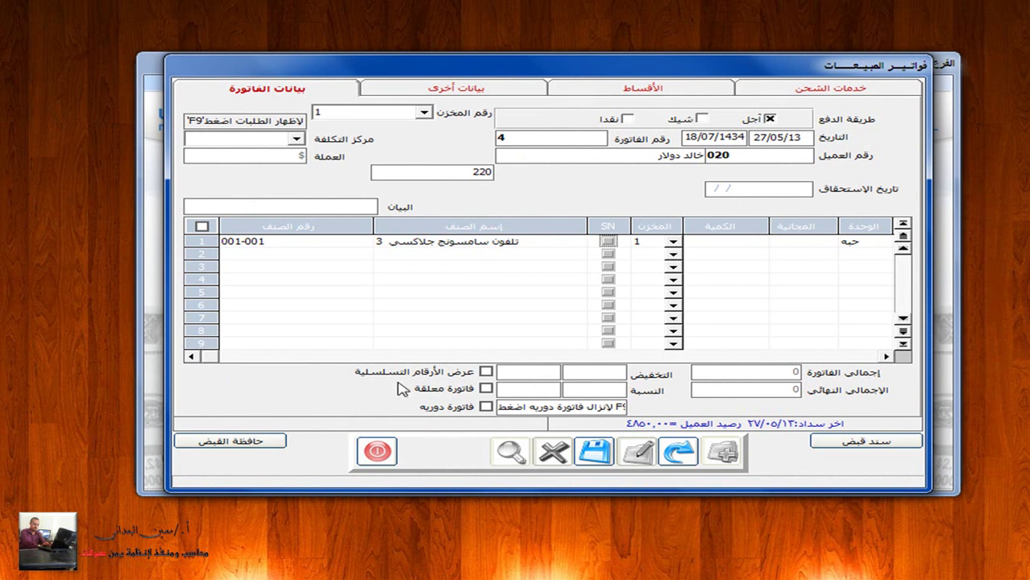
click(376, 452)
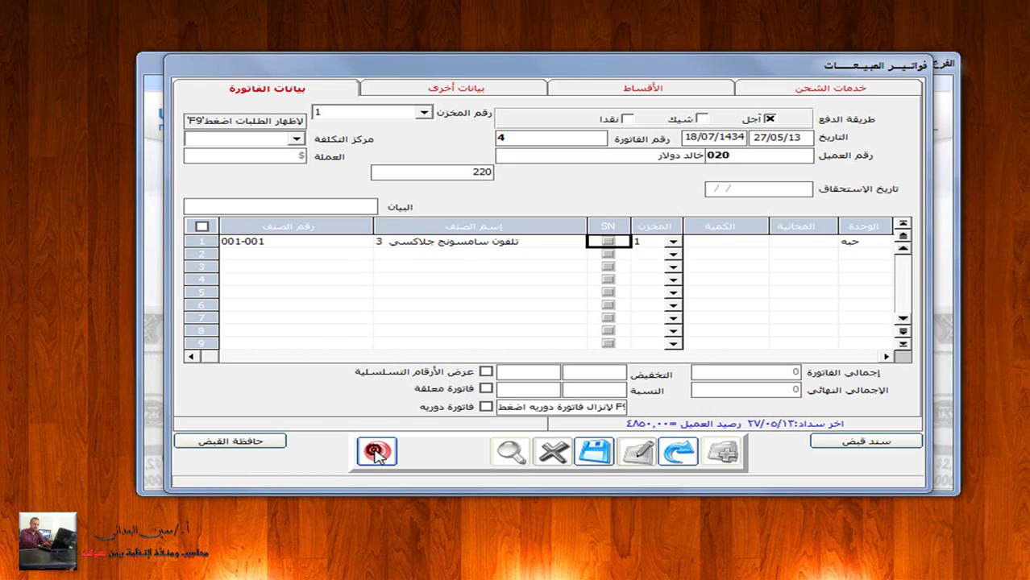
click(622, 337)
click(894, 84)
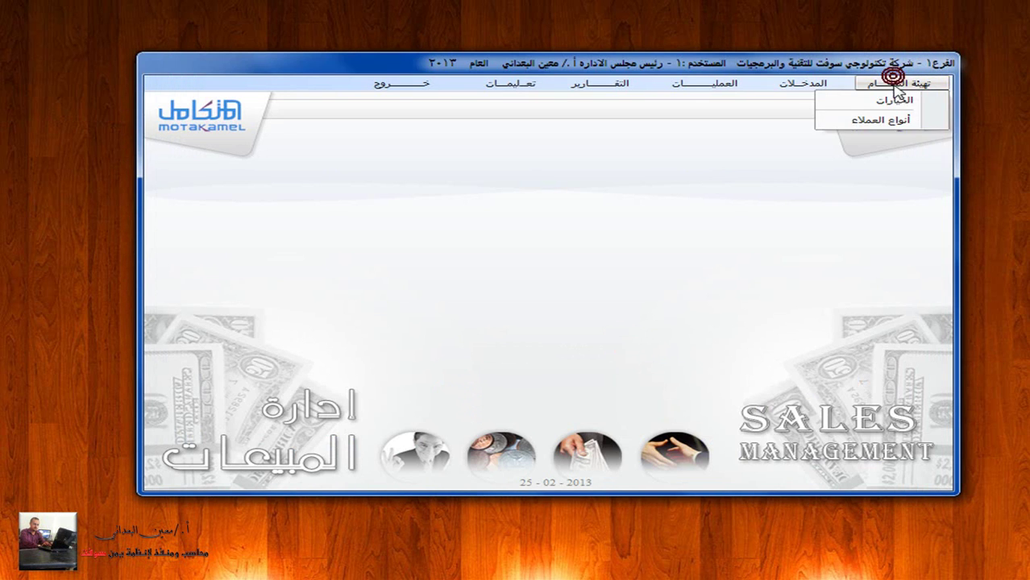
Turn the last-selling-price option back on under Other options, save, and close Options
click(891, 99)
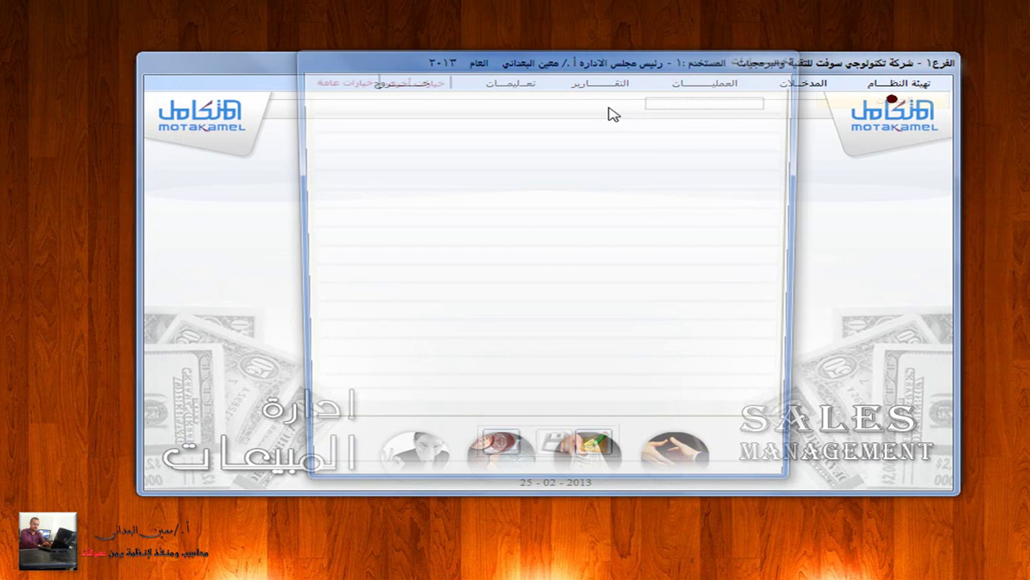
click(415, 78)
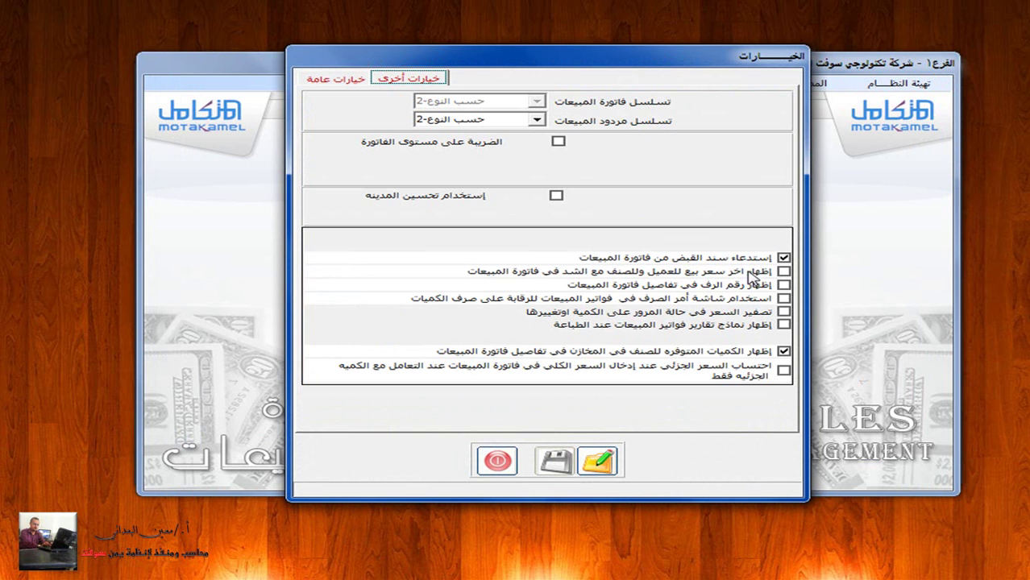
click(752, 274)
click(597, 460)
click(550, 460)
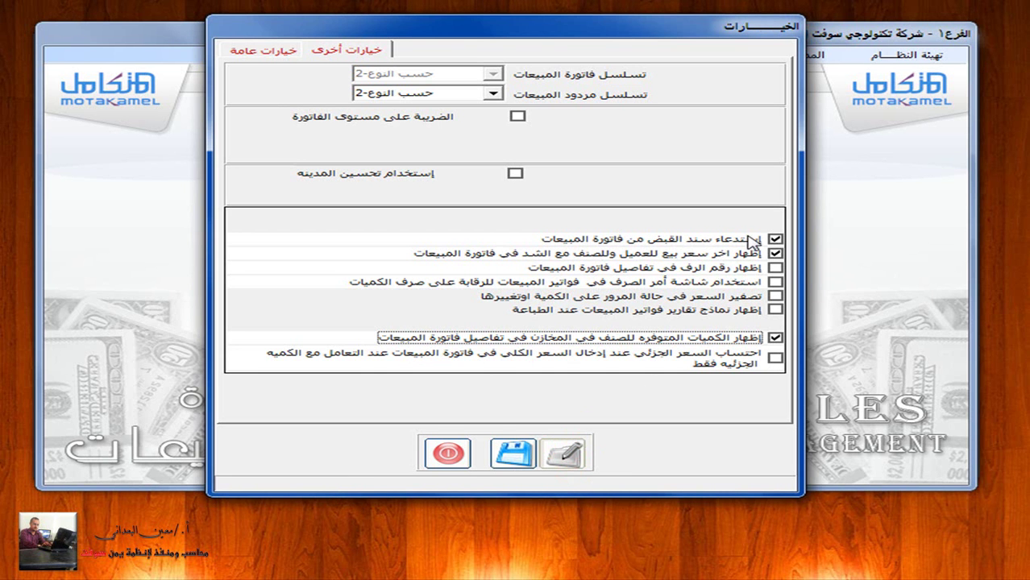
click(775, 239)
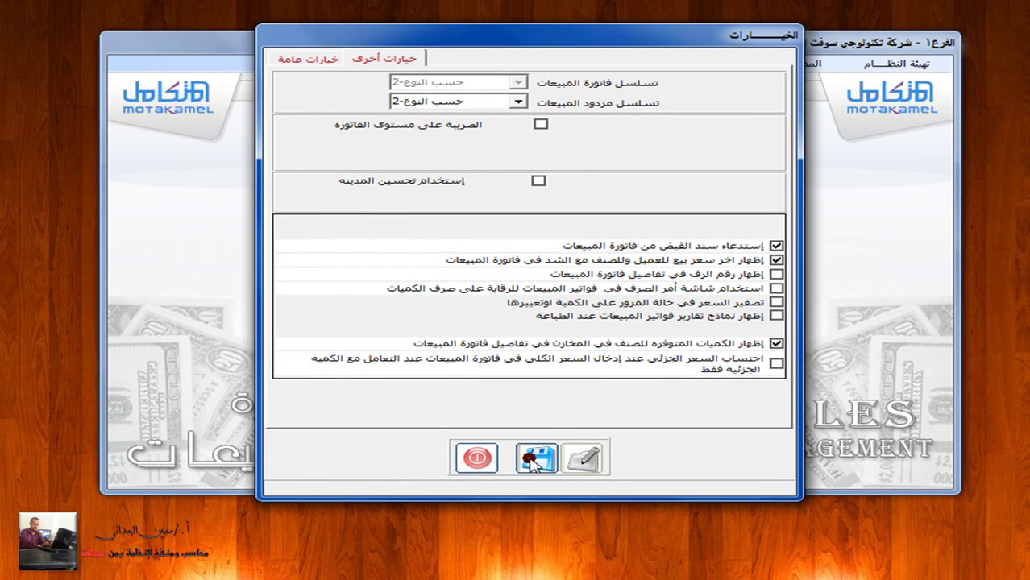
click(531, 461)
click(480, 459)
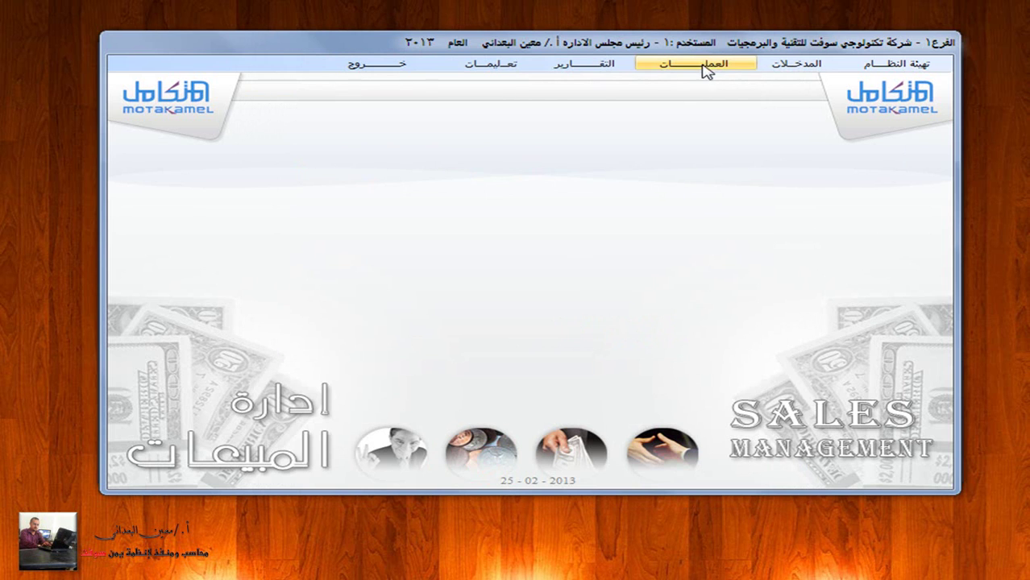
Open Sales Invoices and try the Receipt Voucher button, then close both windows
click(695, 64)
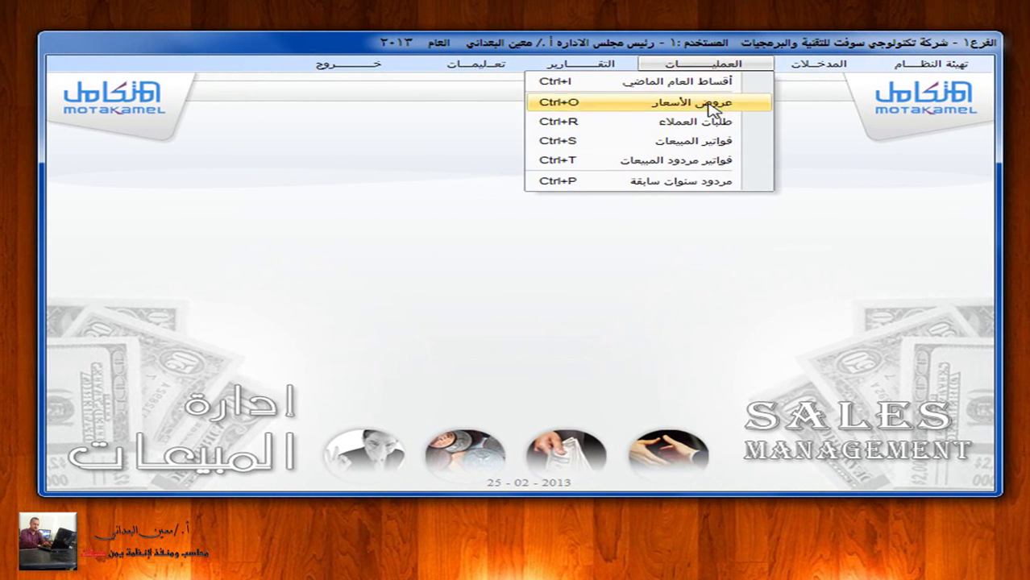
click(707, 142)
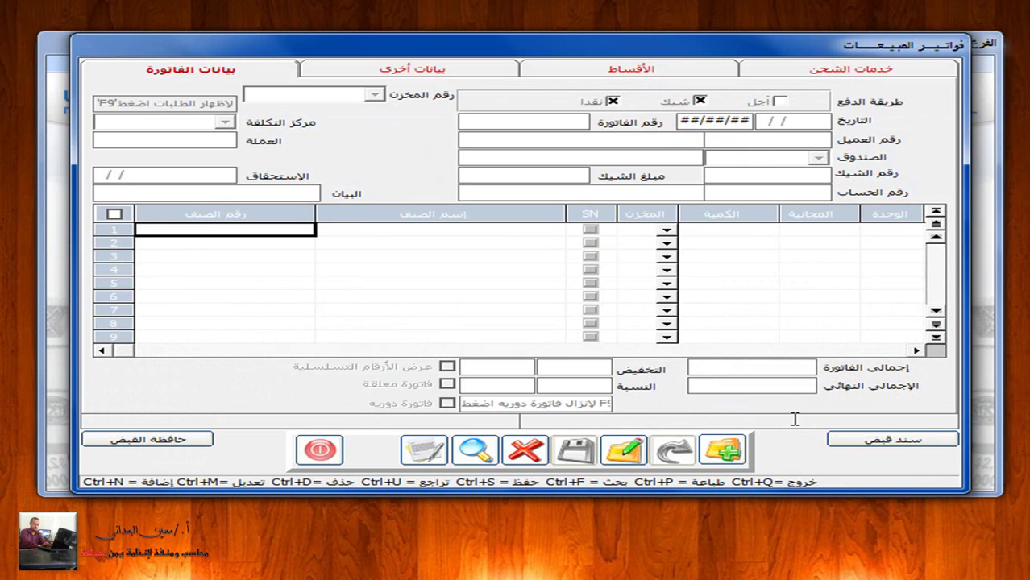
click(935, 440)
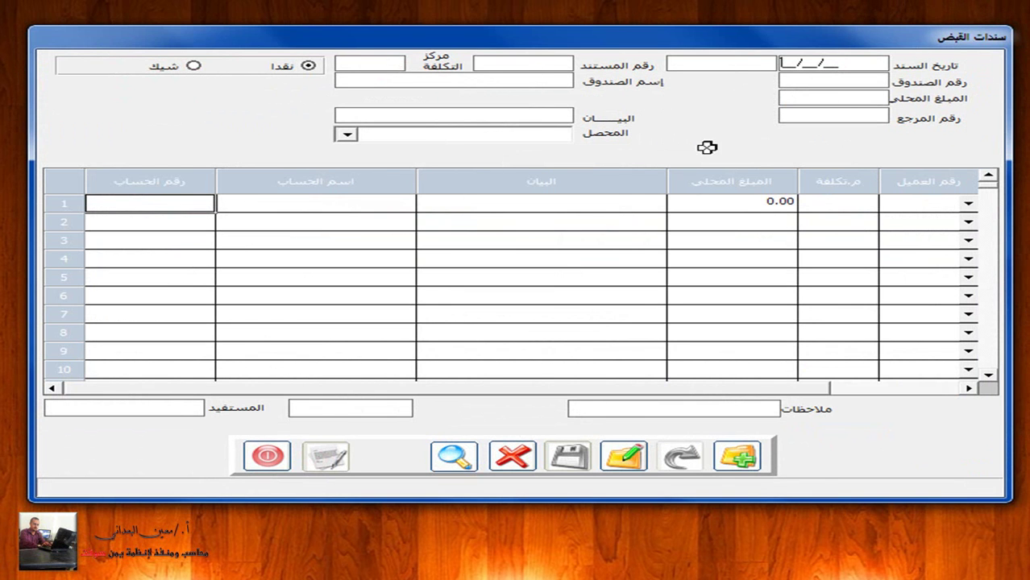
click(265, 456)
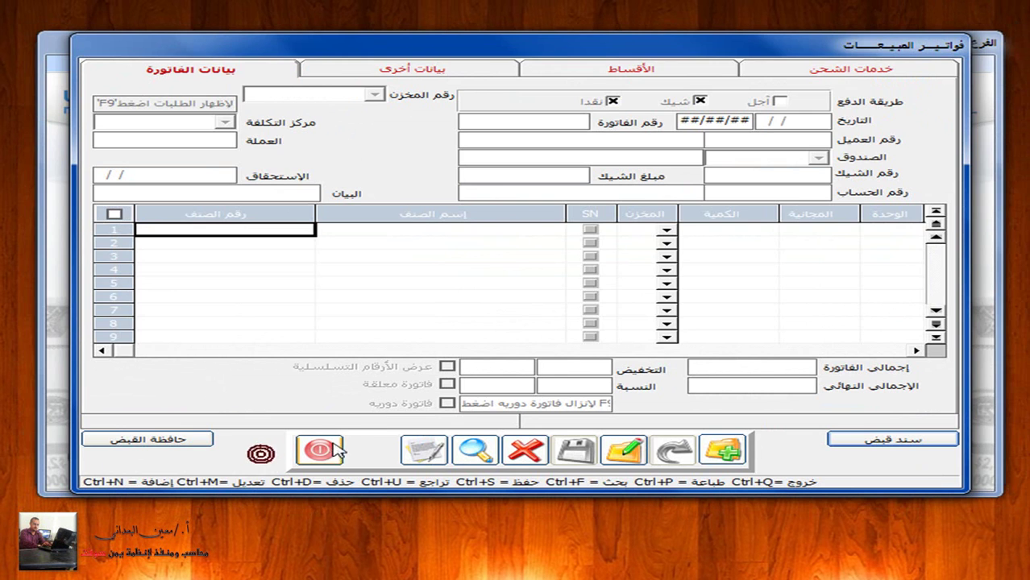
click(319, 449)
Switch off the receipt-voucher-from-invoice option under Other options and save it
click(923, 68)
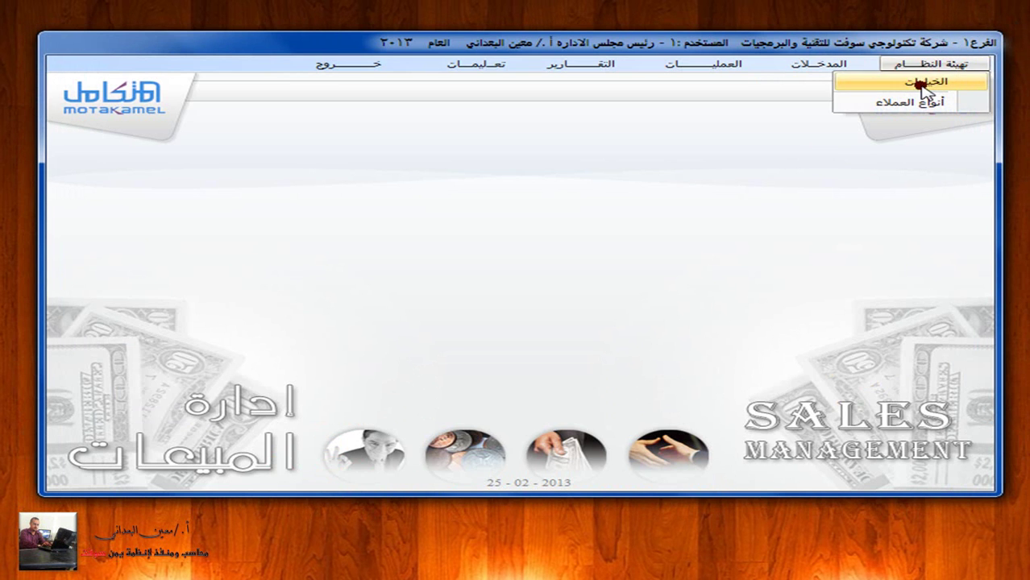
click(927, 108)
click(356, 60)
click(653, 246)
click(569, 466)
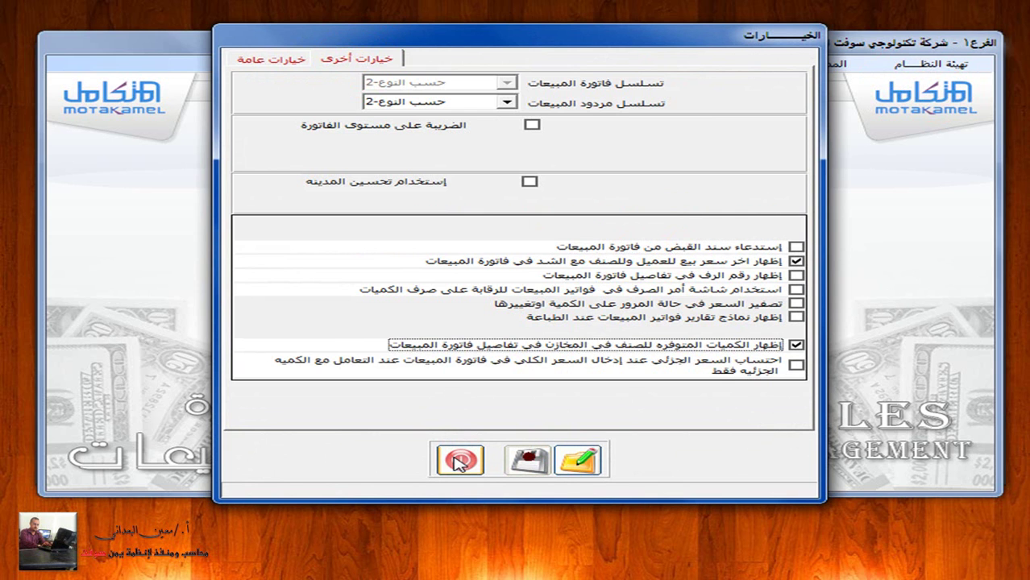
click(460, 461)
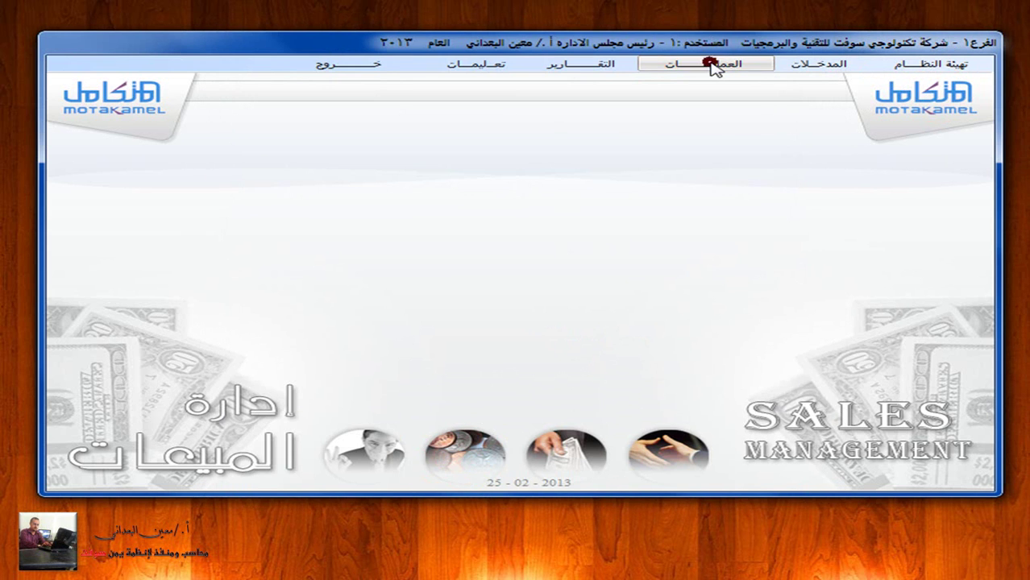
Reopen Sales Invoices to confirm the receipt voucher is no longer offered
click(714, 68)
click(694, 141)
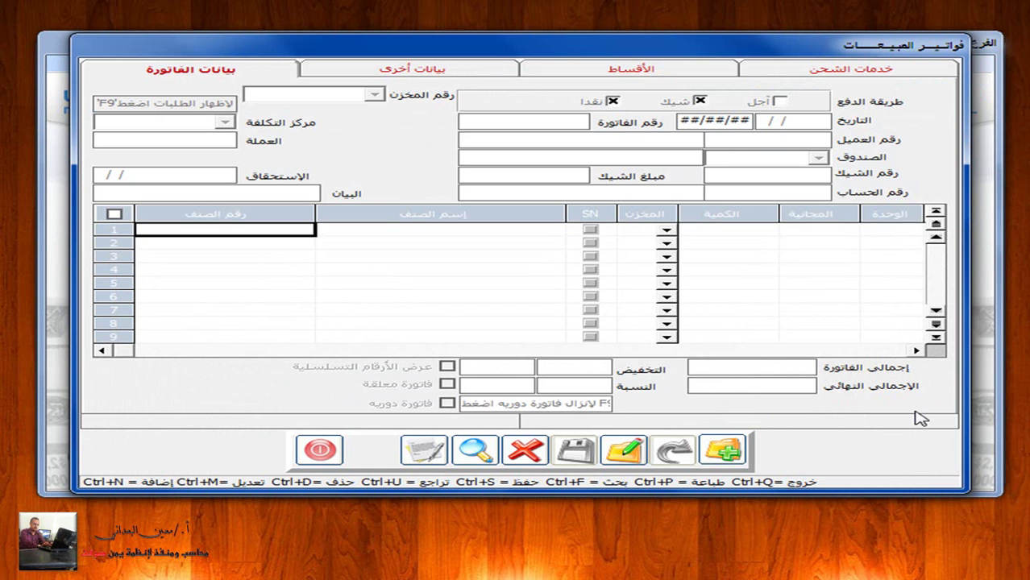
click(319, 449)
Re-enable the receipt-voucher-from-sales-invoice option under Other options, save, and close Options
click(940, 68)
click(931, 87)
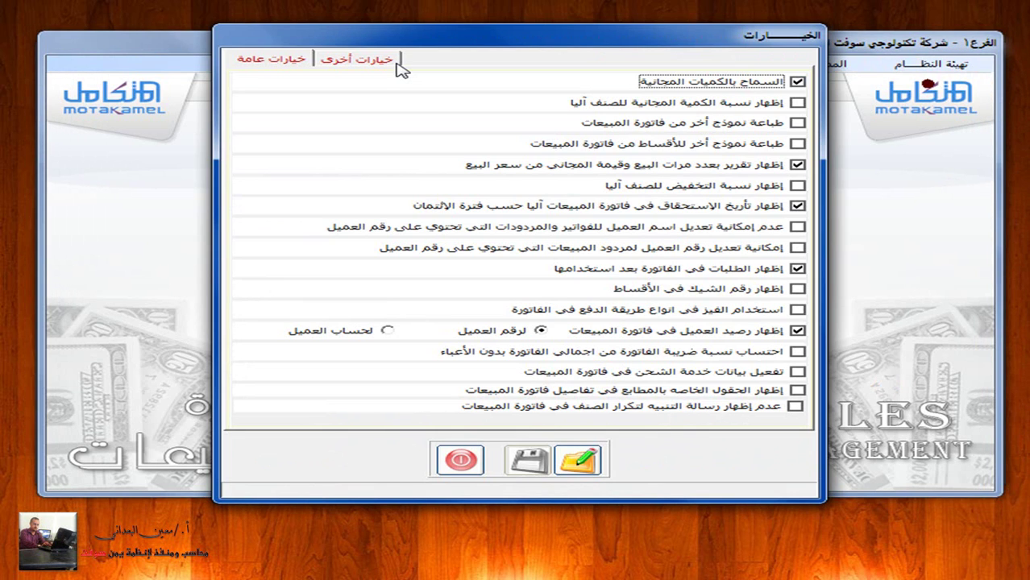
click(393, 62)
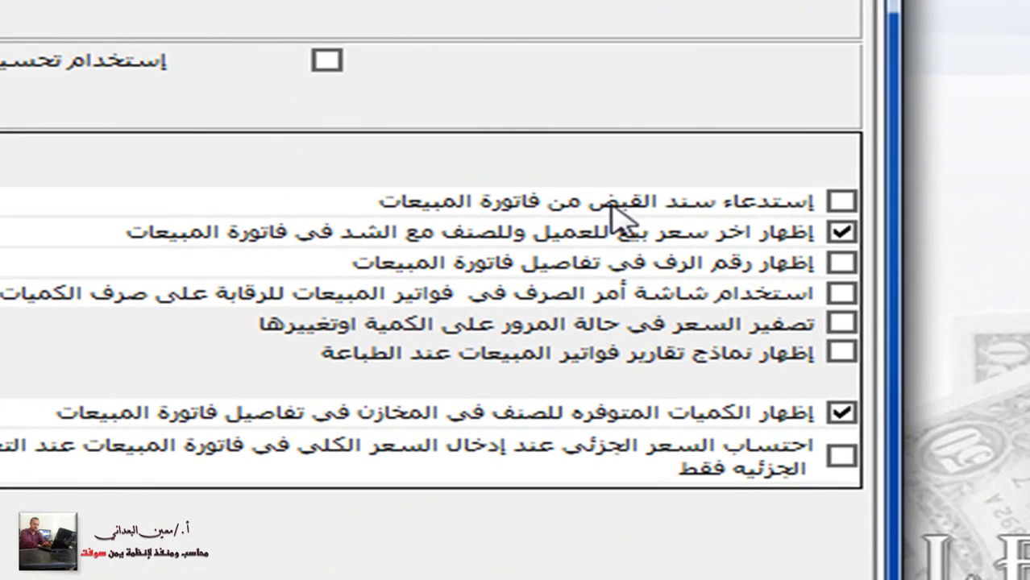
click(694, 291)
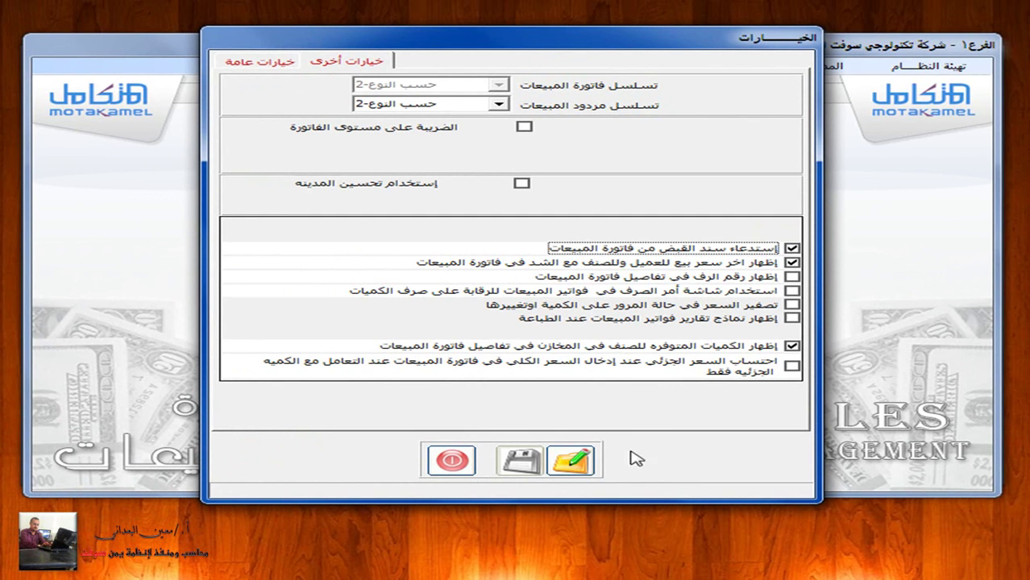
click(582, 456)
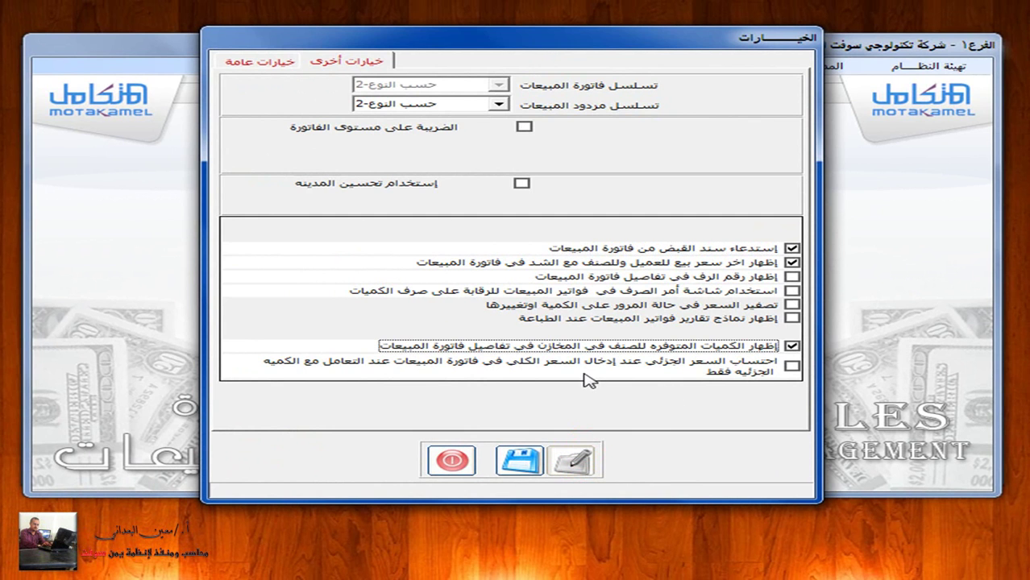
click(522, 463)
click(452, 460)
click(735, 68)
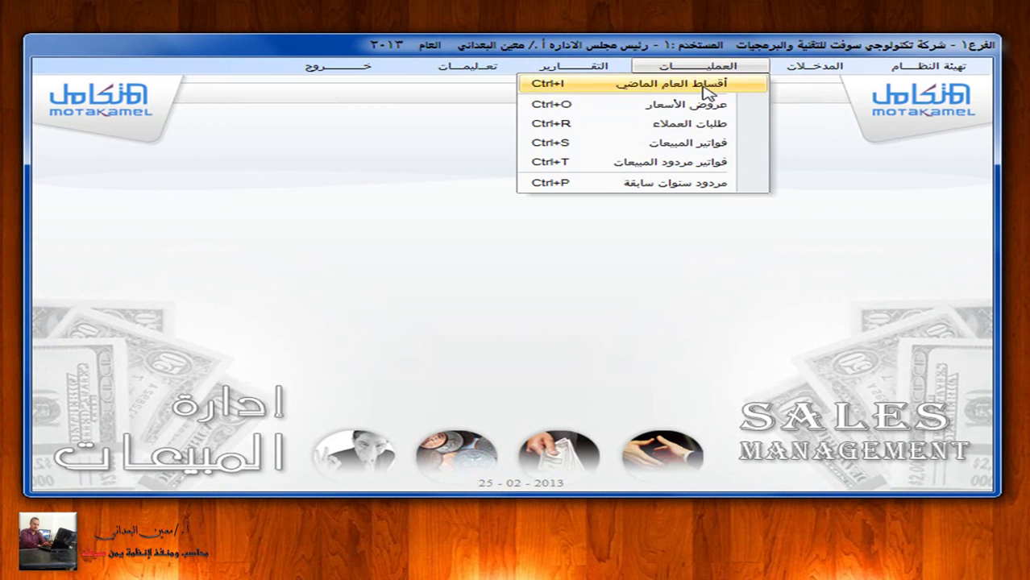
Add a new credit sales invoice dated 27/05/13 from warehouse 1
click(685, 143)
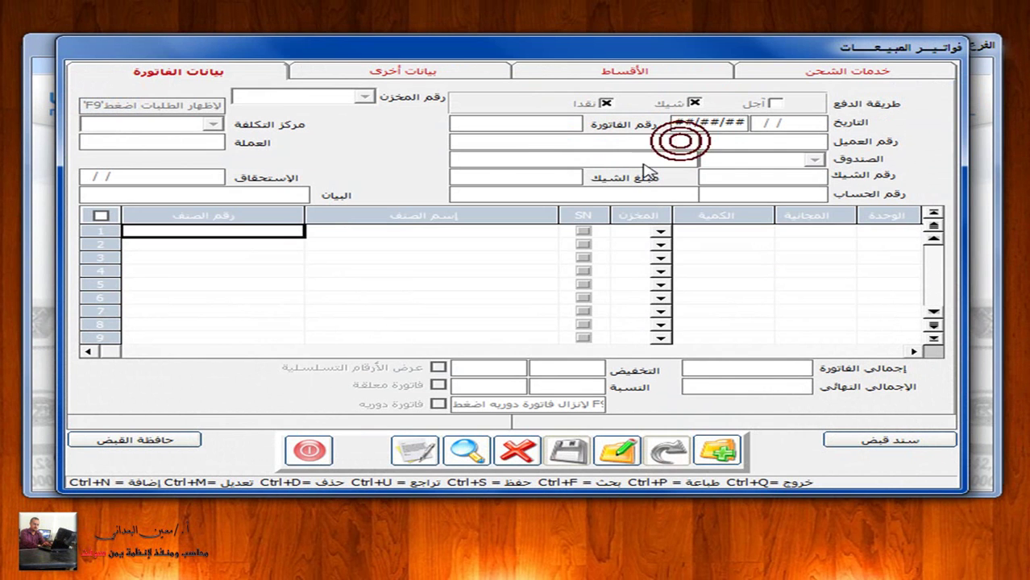
click(717, 451)
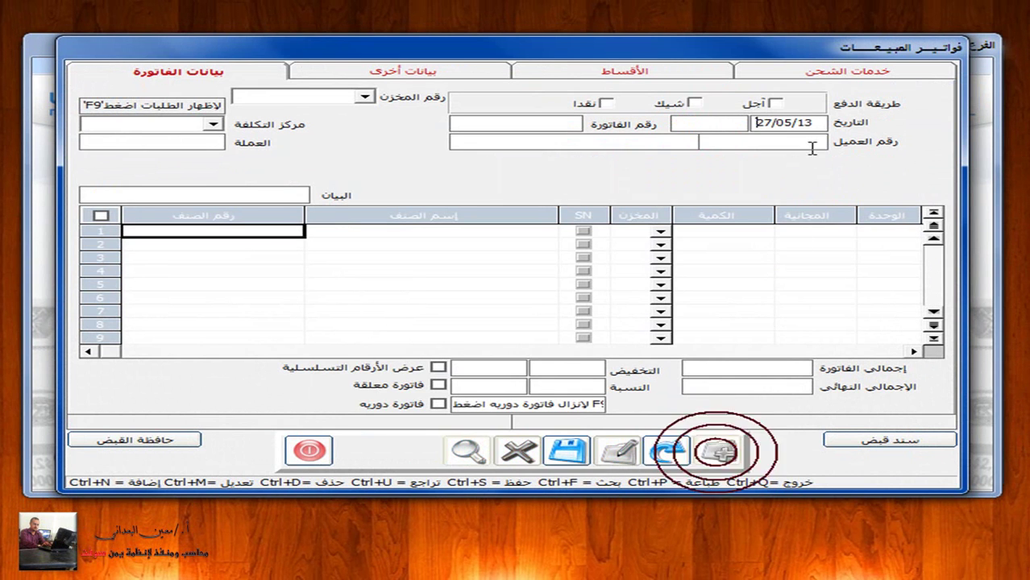
click(776, 103)
click(364, 96)
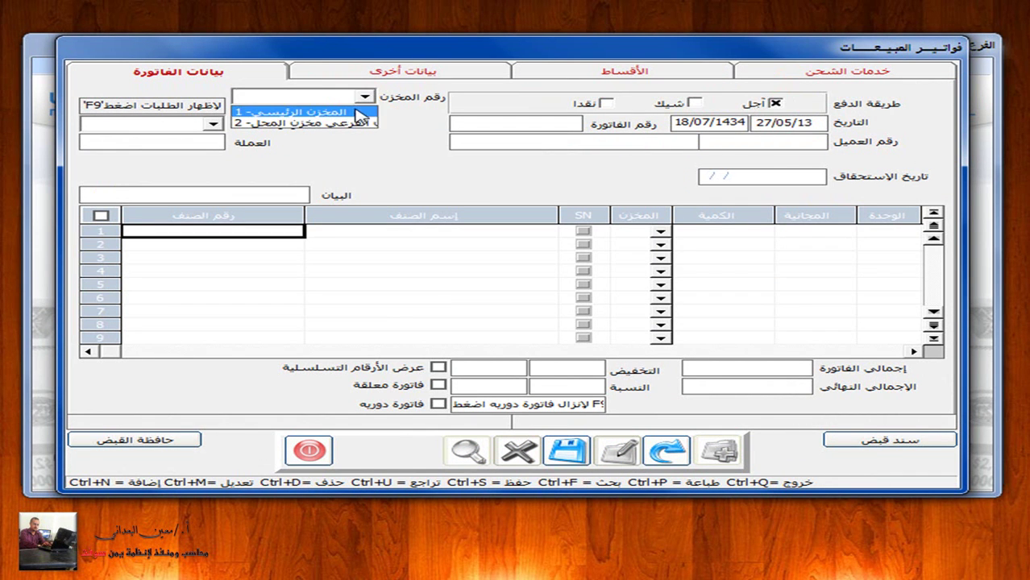
click(358, 111)
click(505, 123)
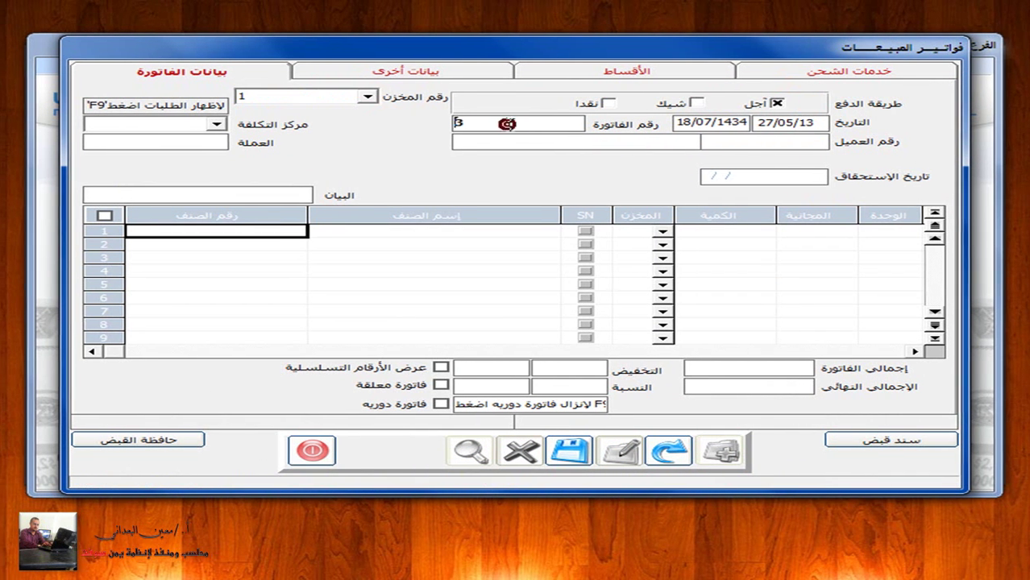
Choose the invoice's customer from the lookup list, showing their 2,600 balance
click(567, 138)
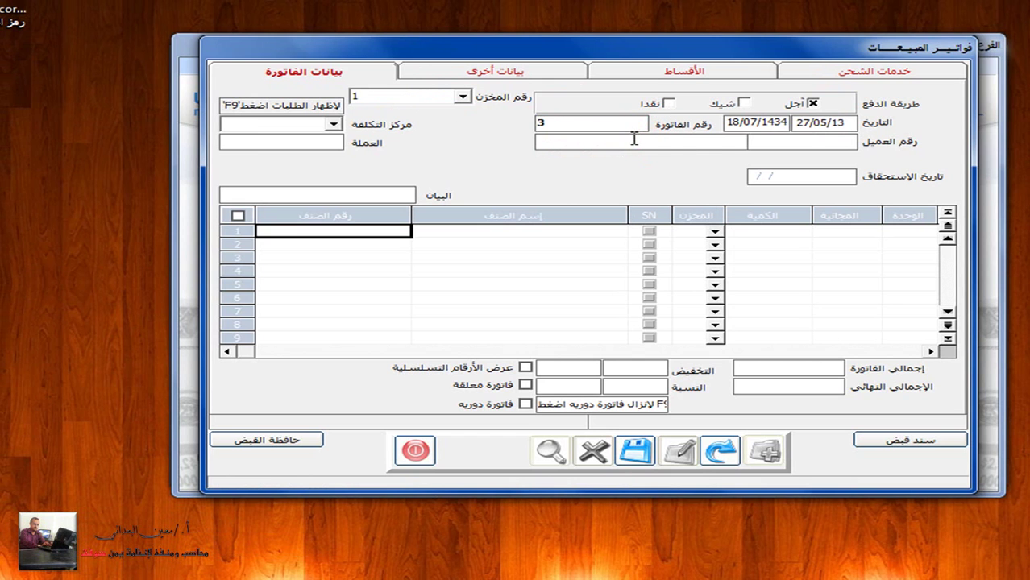
double_click(634, 139)
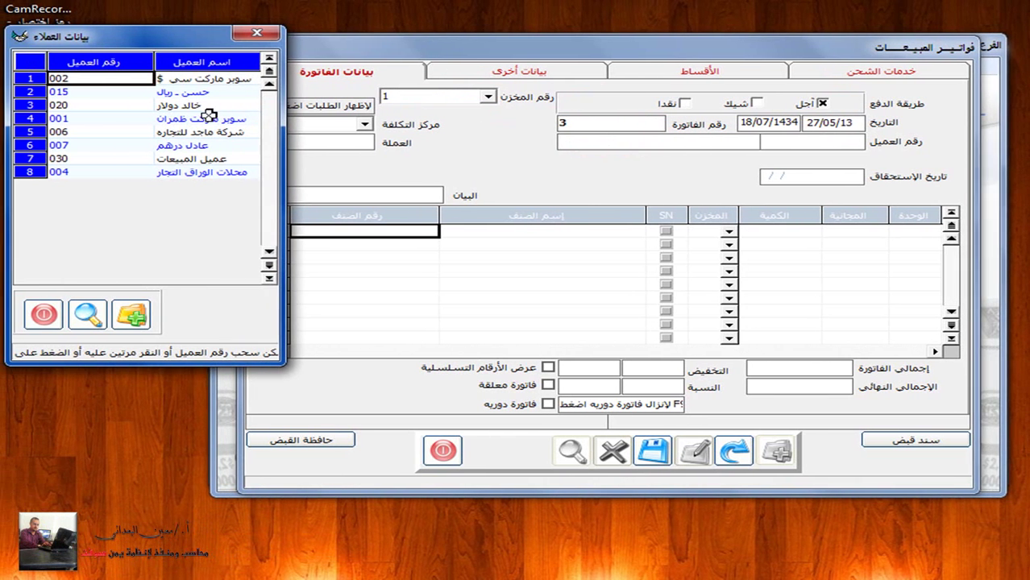
double_click(201, 106)
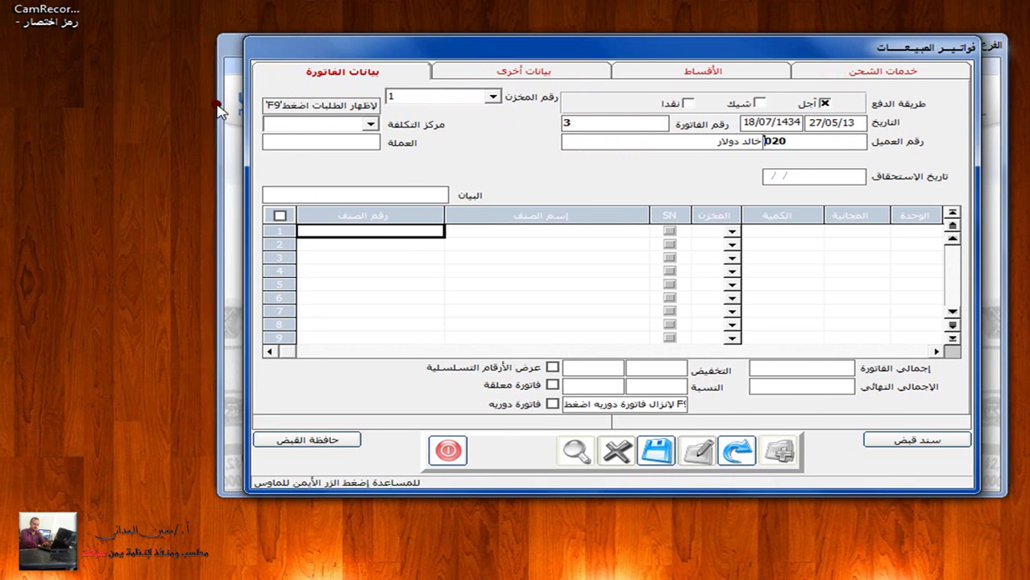
Enter the first invoice line: item 001-001, quantity 3, price 700
click(358, 233)
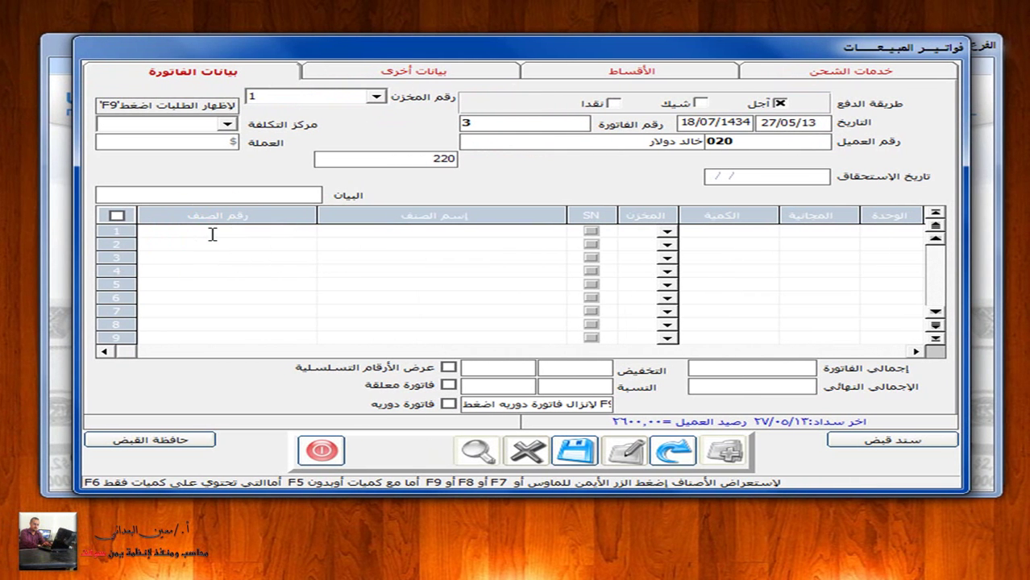
text(001-001)
key(Return)
key(Return)
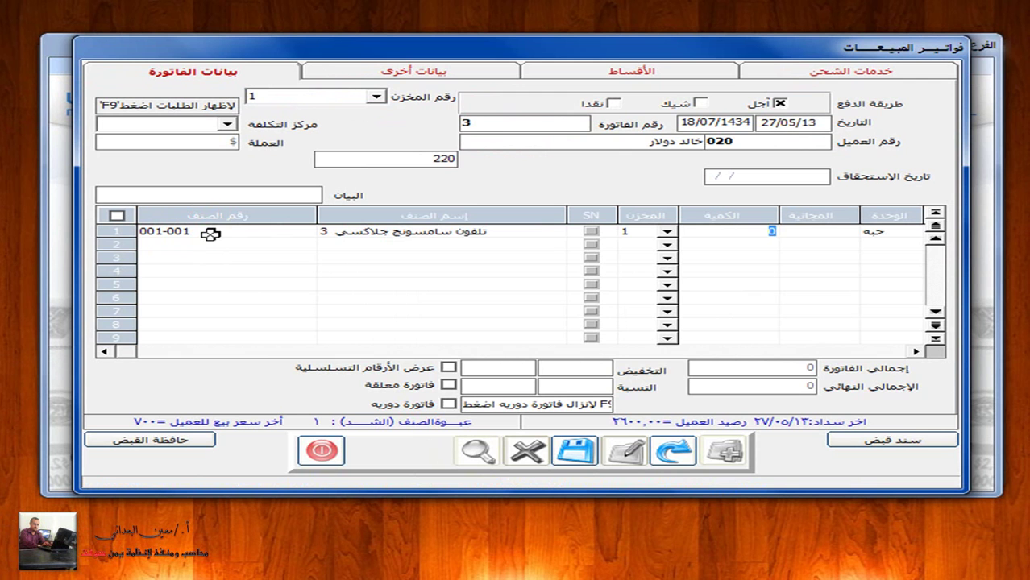
key(Return)
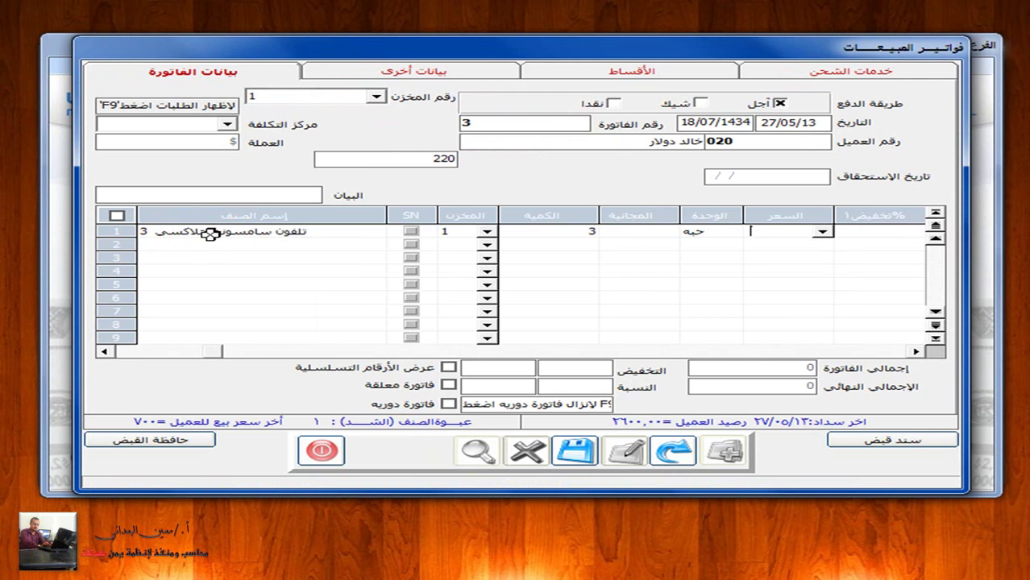
text(700)
key(Return)
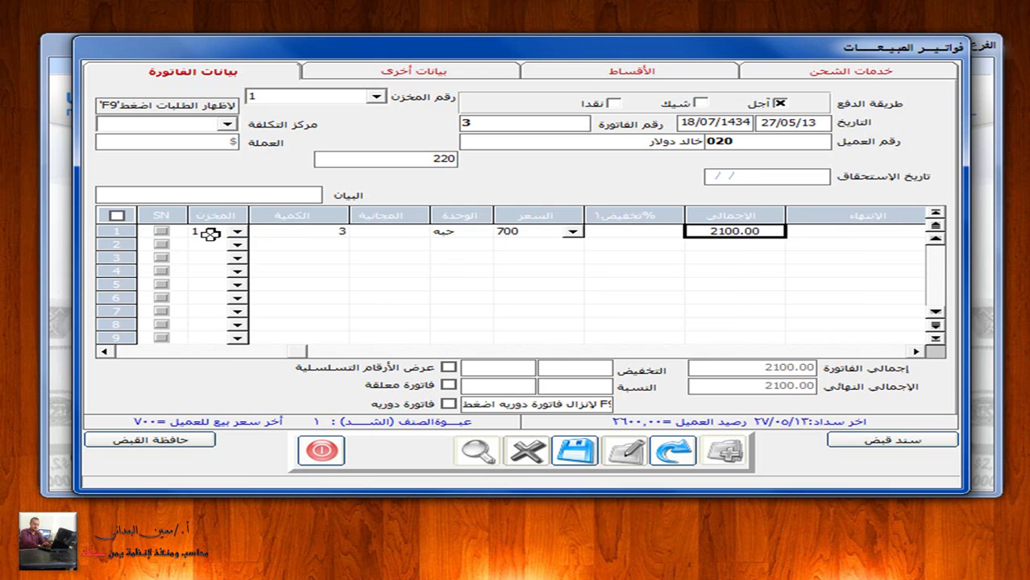
Add item 001-002 at quantity 1 and price 650, then save the 2,750 invoice
key(Return)
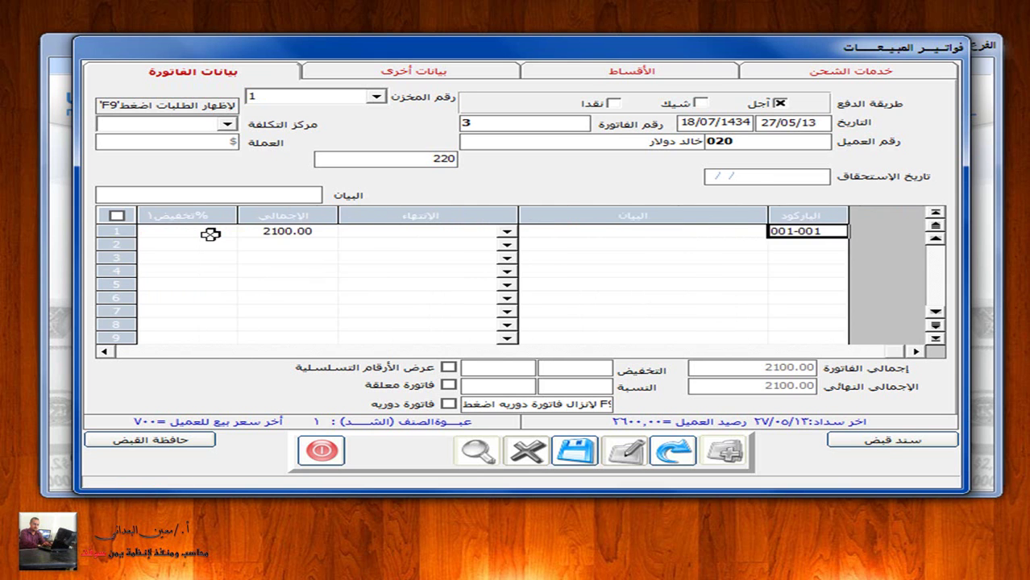
text(001)
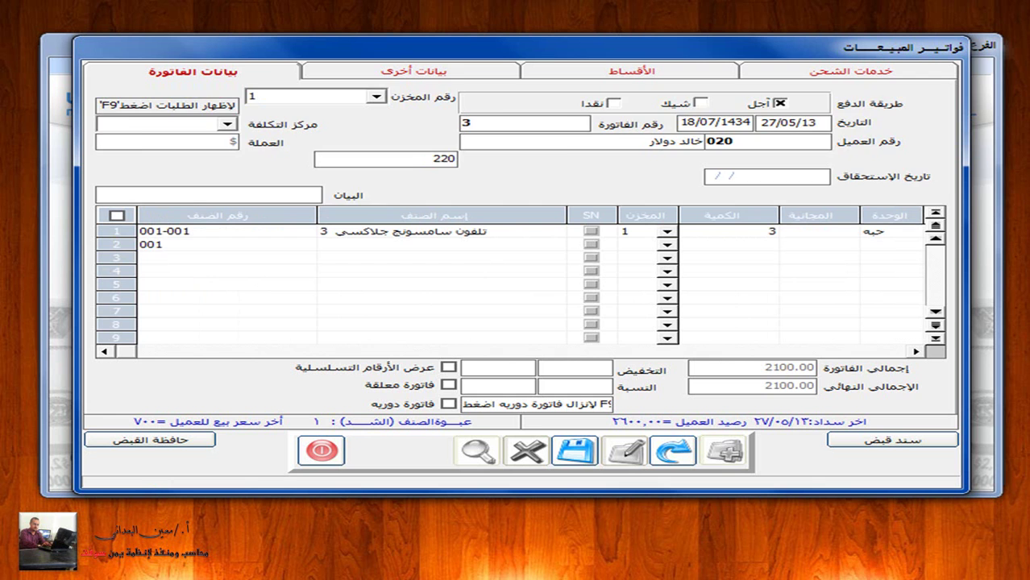
key(Return)
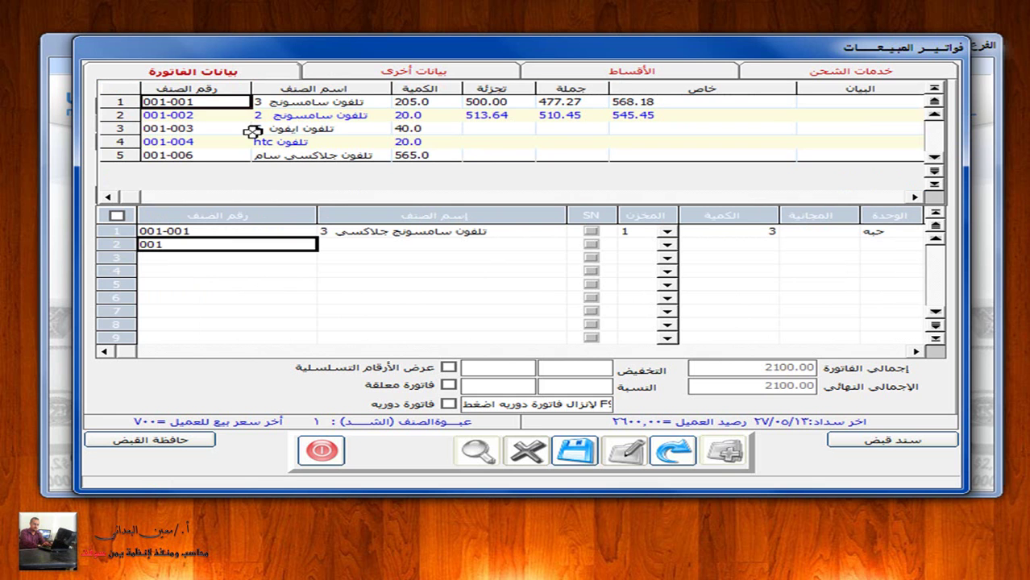
double_click(298, 117)
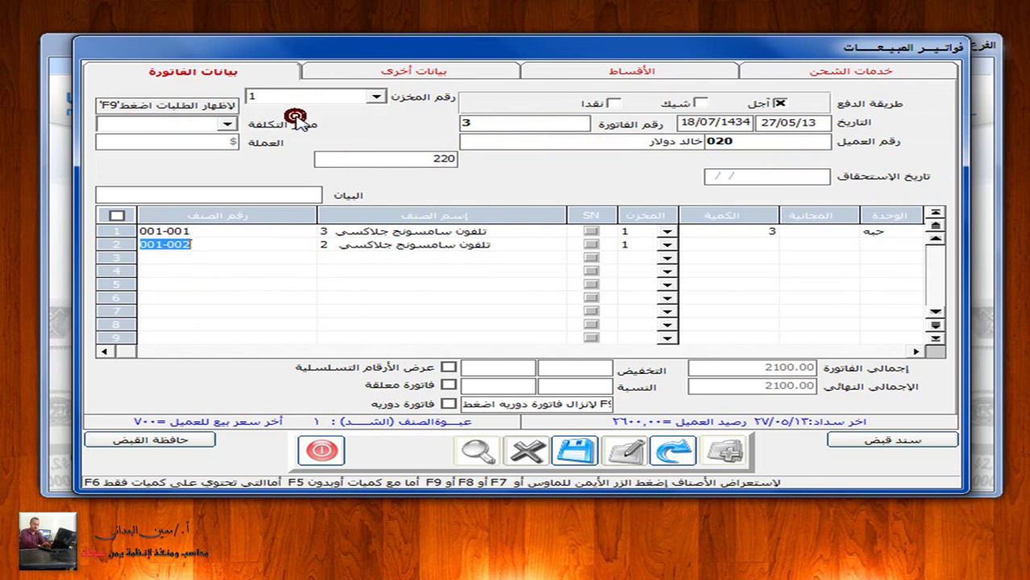
key(Return)
key(Return)
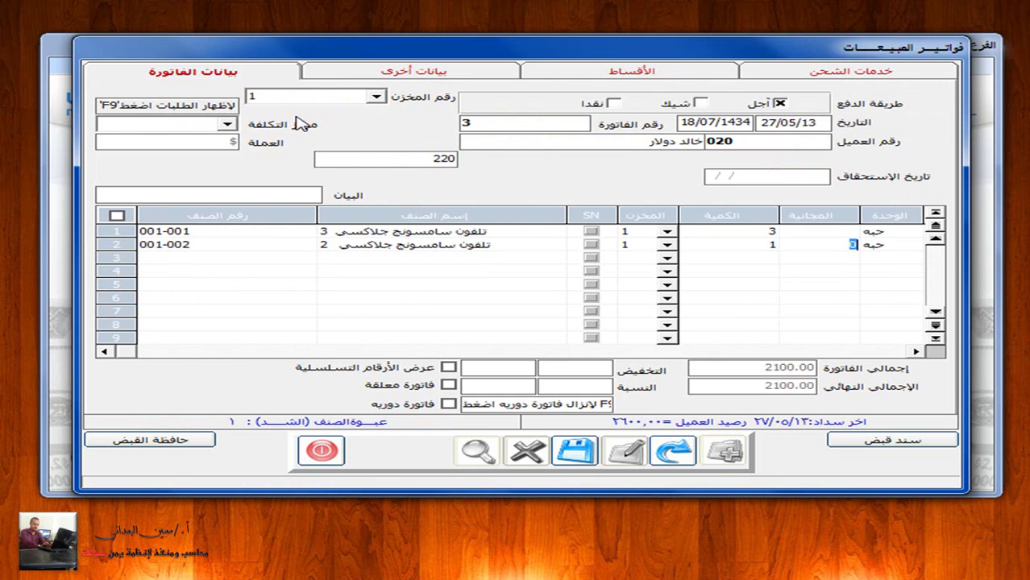
key(Return)
text(650)
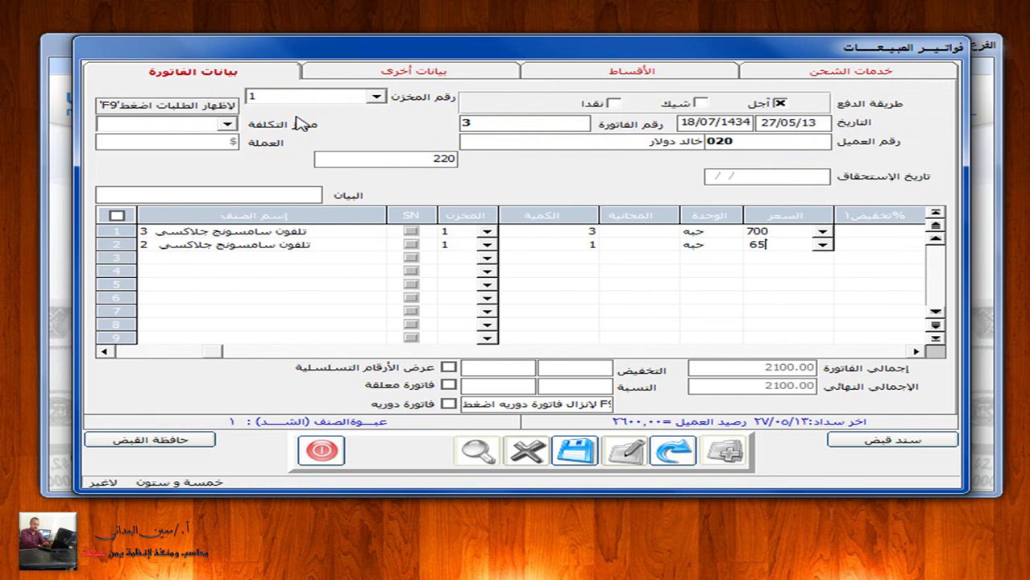
key(Return)
key(Return)
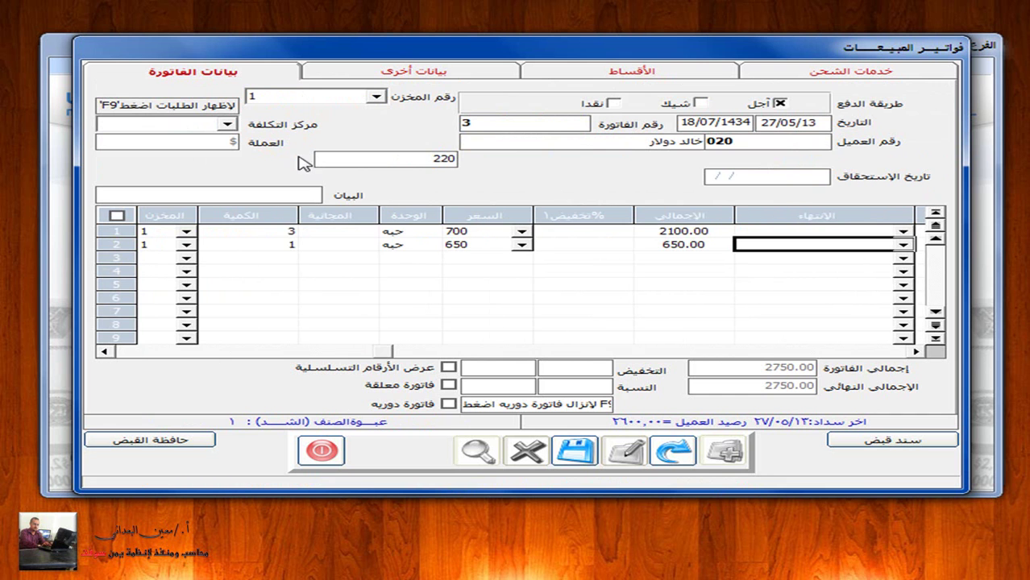
click(574, 453)
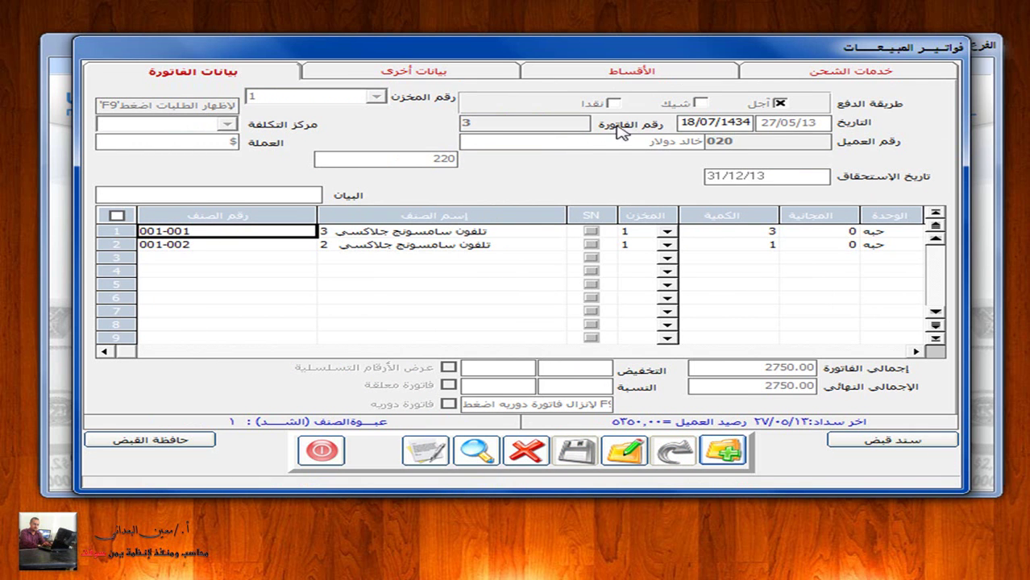
Start a receipt voucher for the invoice and choose the dollar fund (صندوق دولار)
click(924, 441)
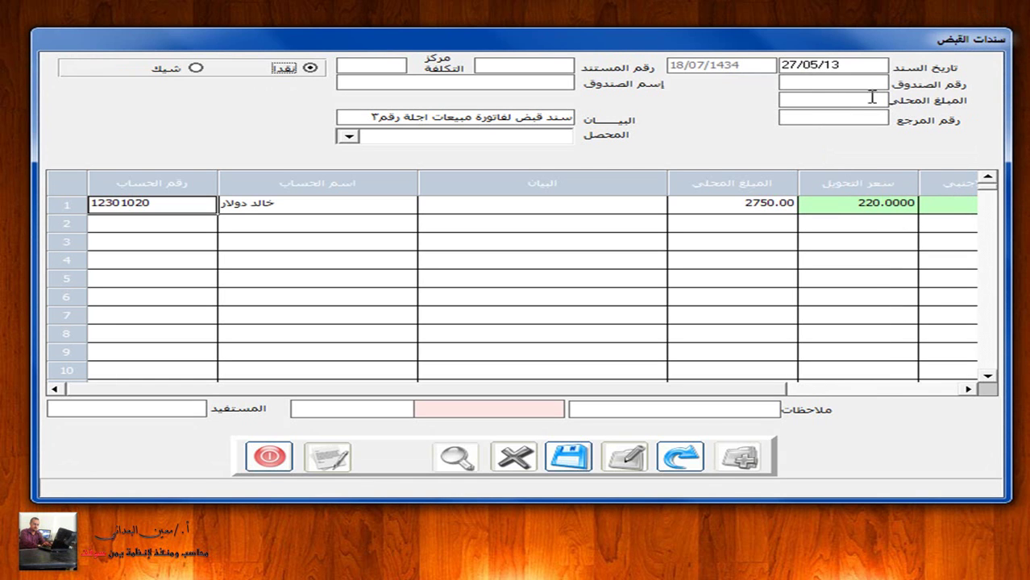
click(830, 83)
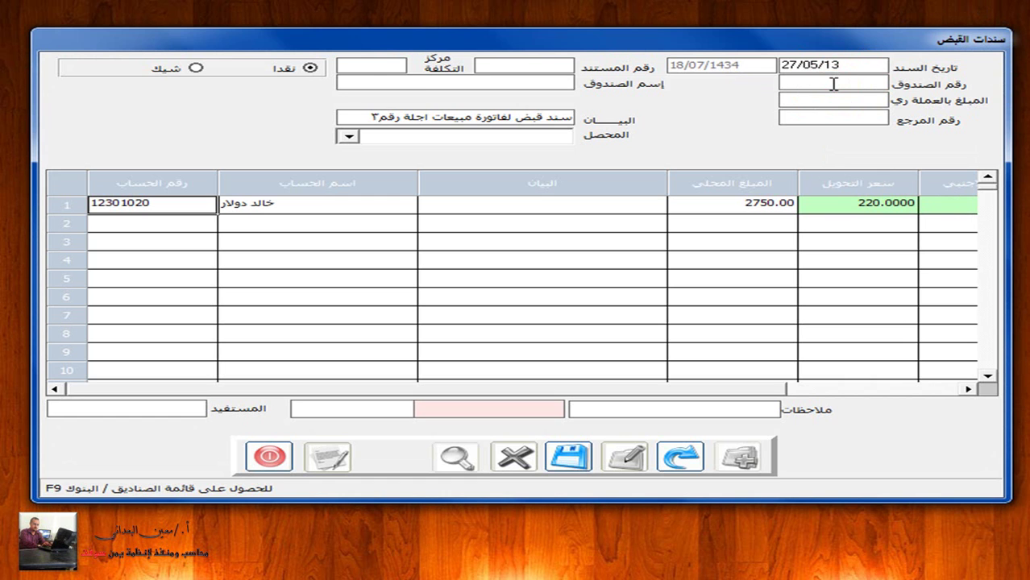
key(F9)
double_click(685, 114)
key(Return)
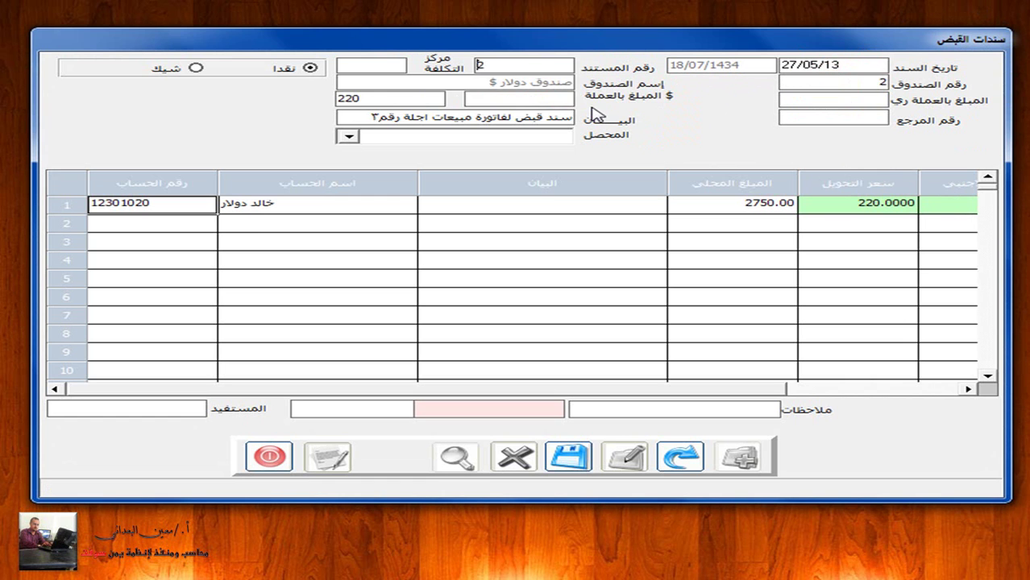
Record $500 with description 'دفعه من الحساب', totalling 110,000.00 local, and save the voucher
click(556, 97)
text(500)
key(Return)
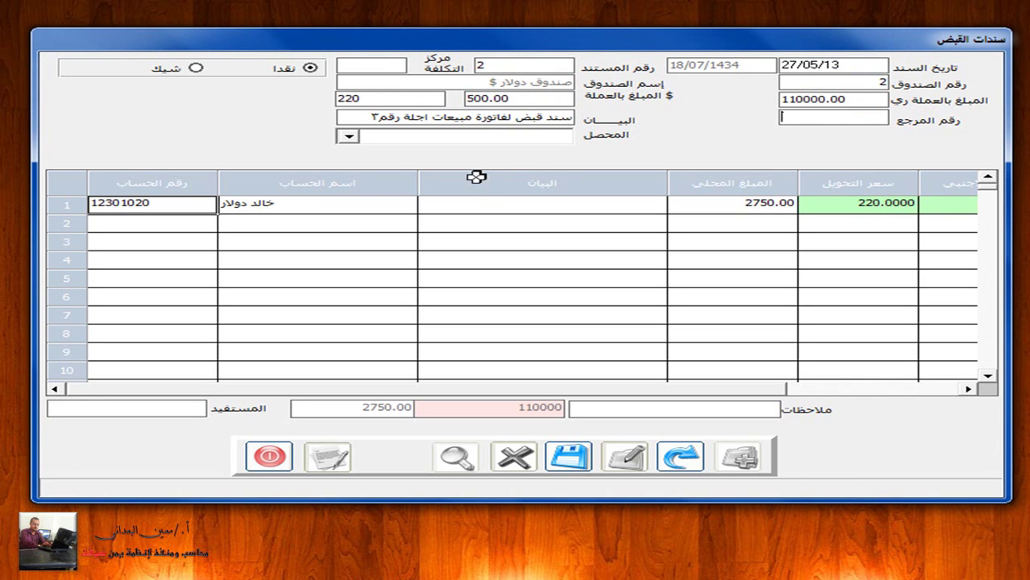
click(482, 206)
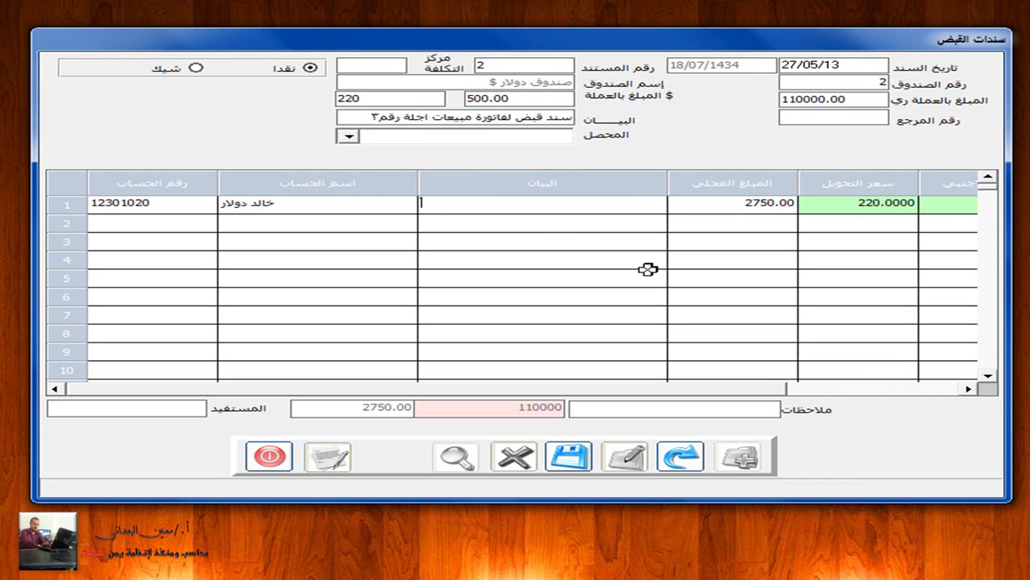
text(دفعه من الحساب)
key(Return)
key(Return)
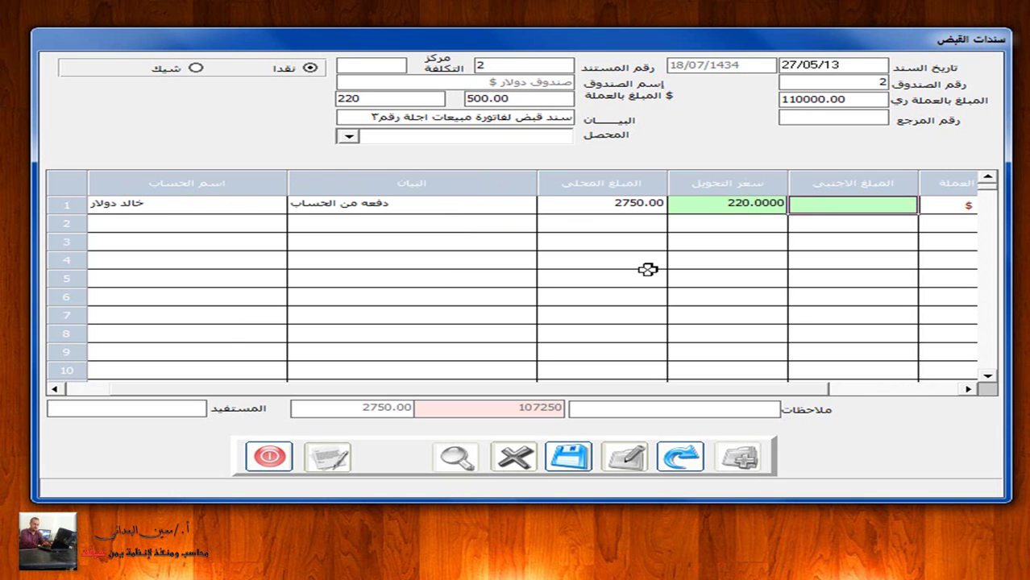
key(Return)
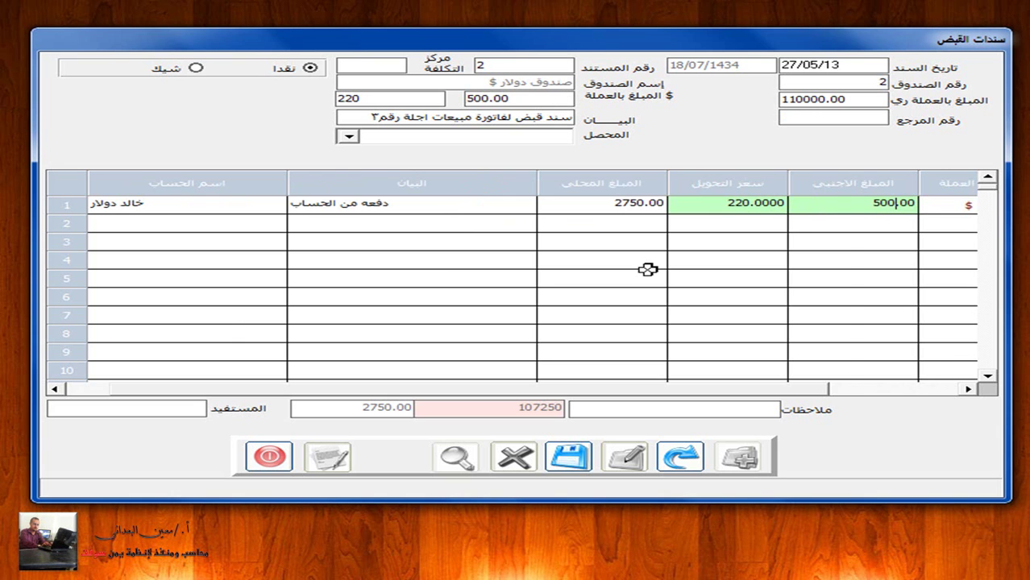
key(Return)
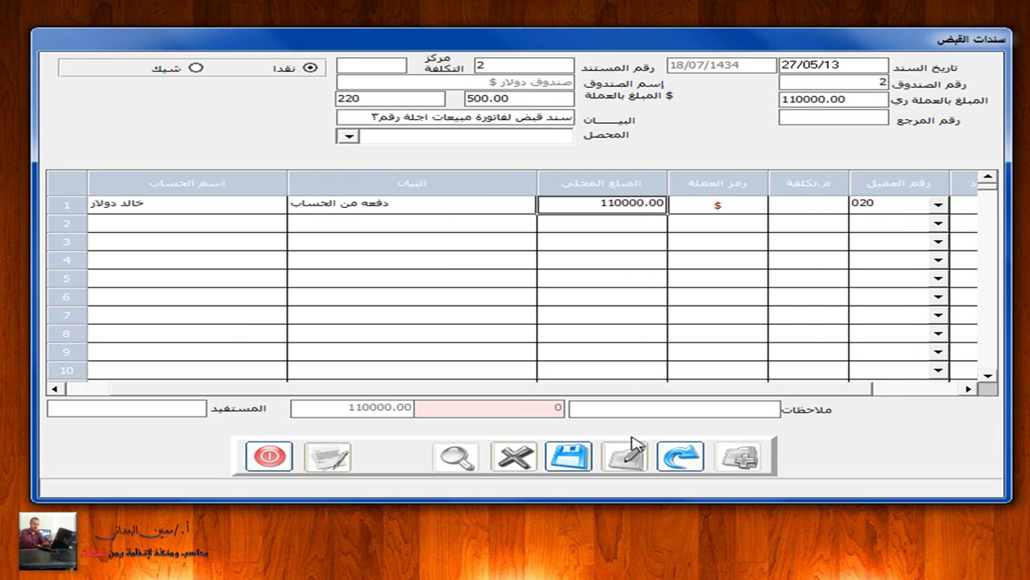
click(569, 457)
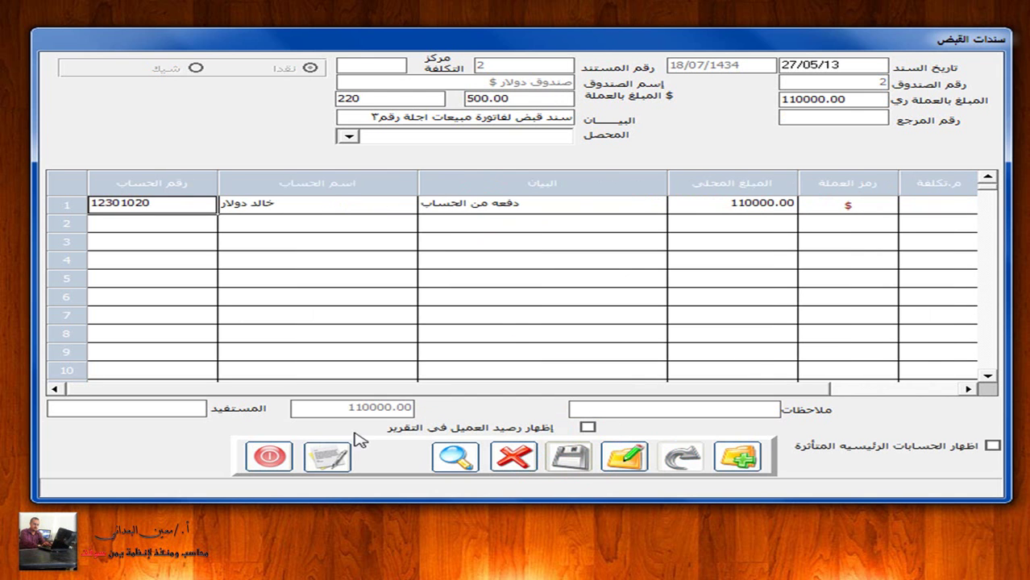
Close the voucher and invoice windows and view the خيارات أخرى page of system options
click(269, 456)
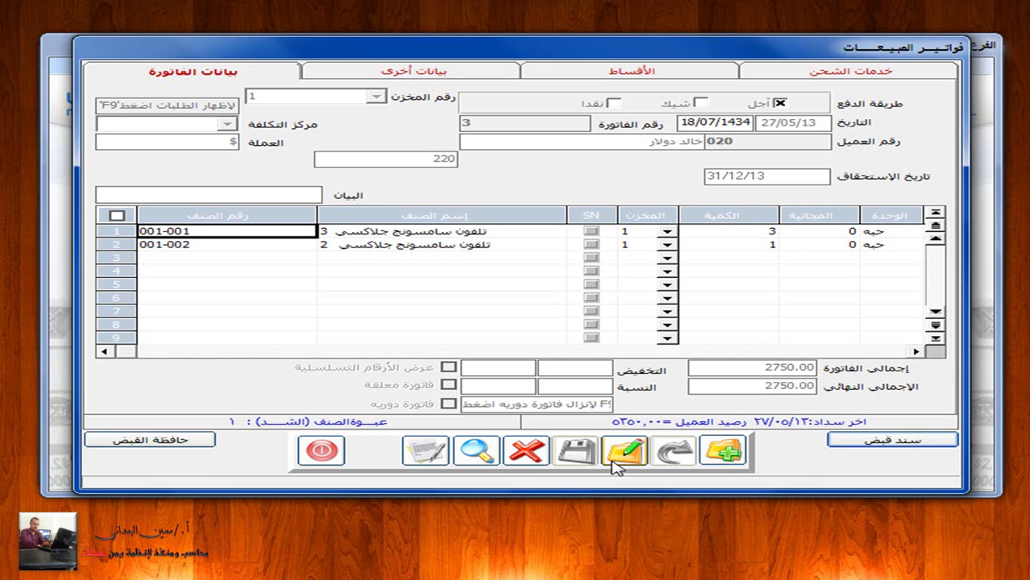
click(321, 450)
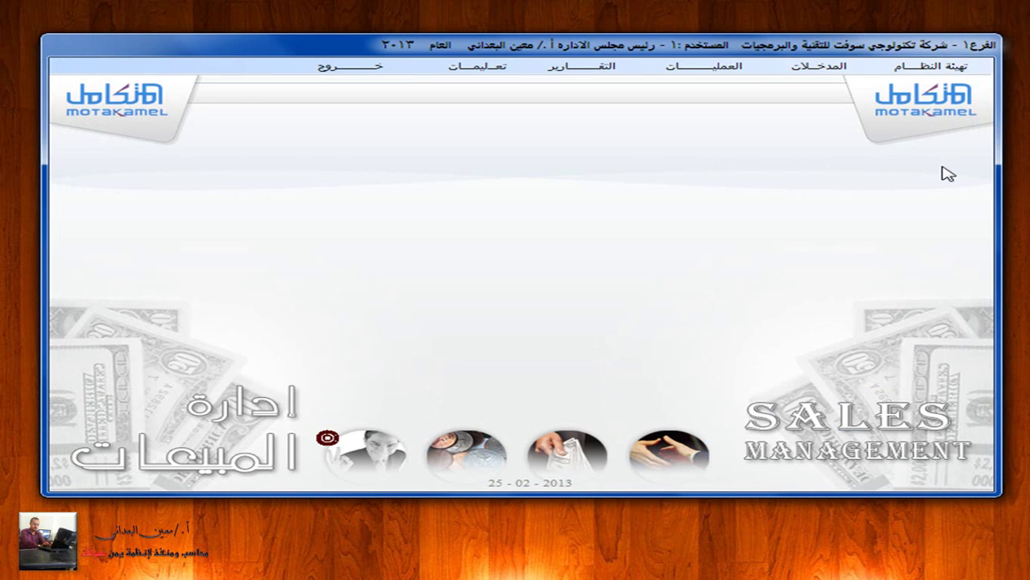
click(959, 68)
click(925, 83)
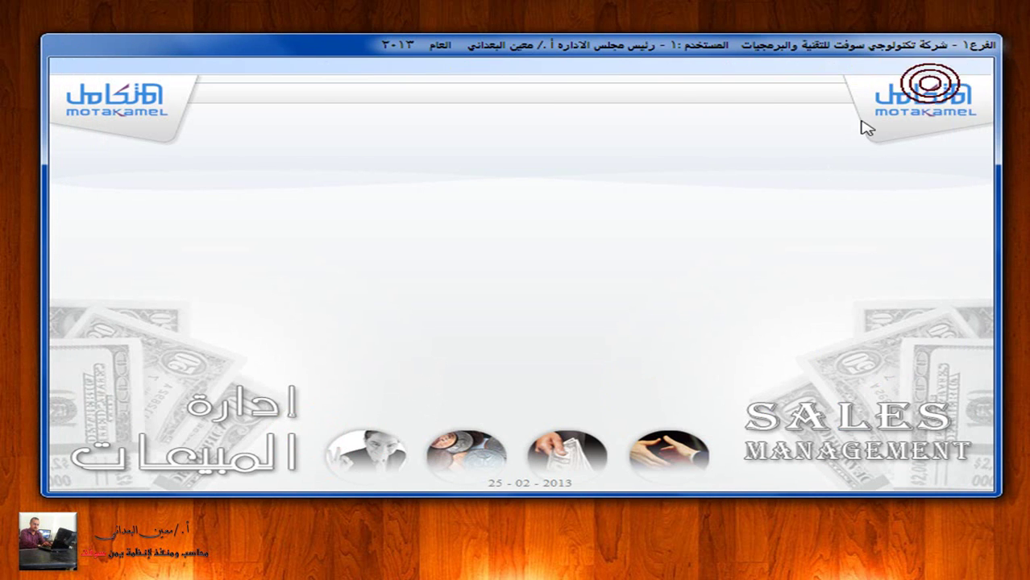
click(376, 62)
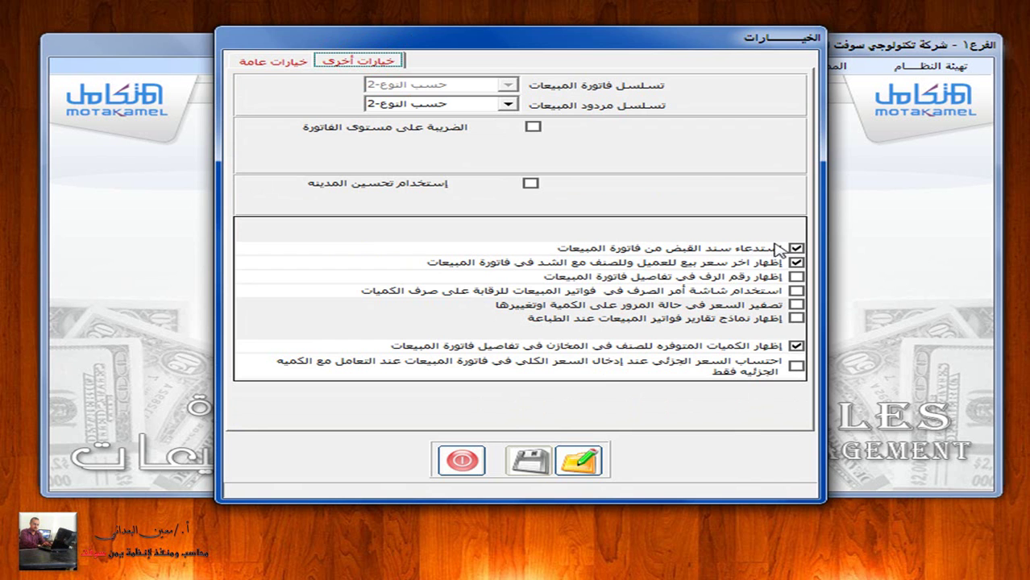
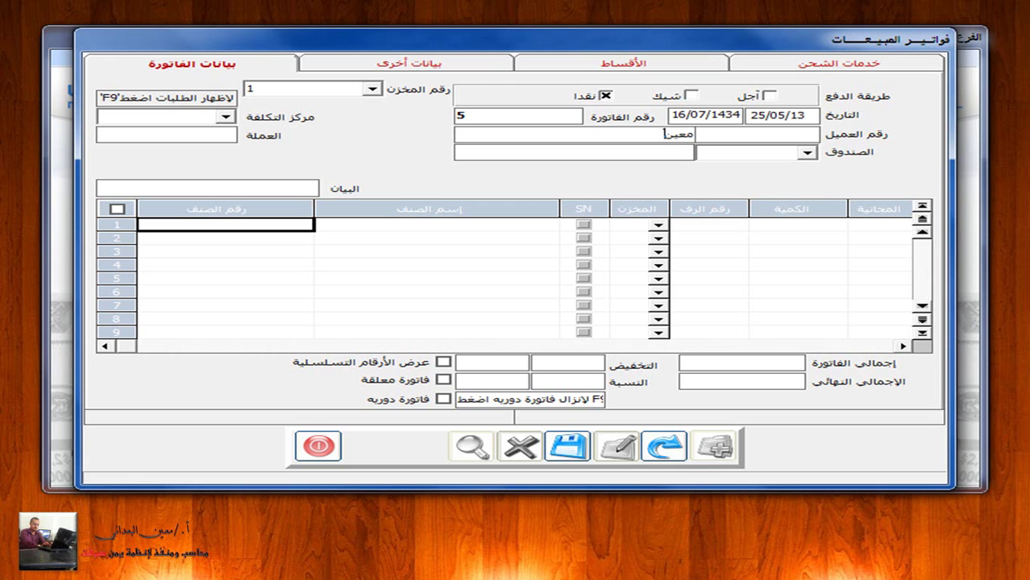
Choose the dollar cash box for invoice 5 and paste in the invoice description
text(البعد)
click(805, 152)
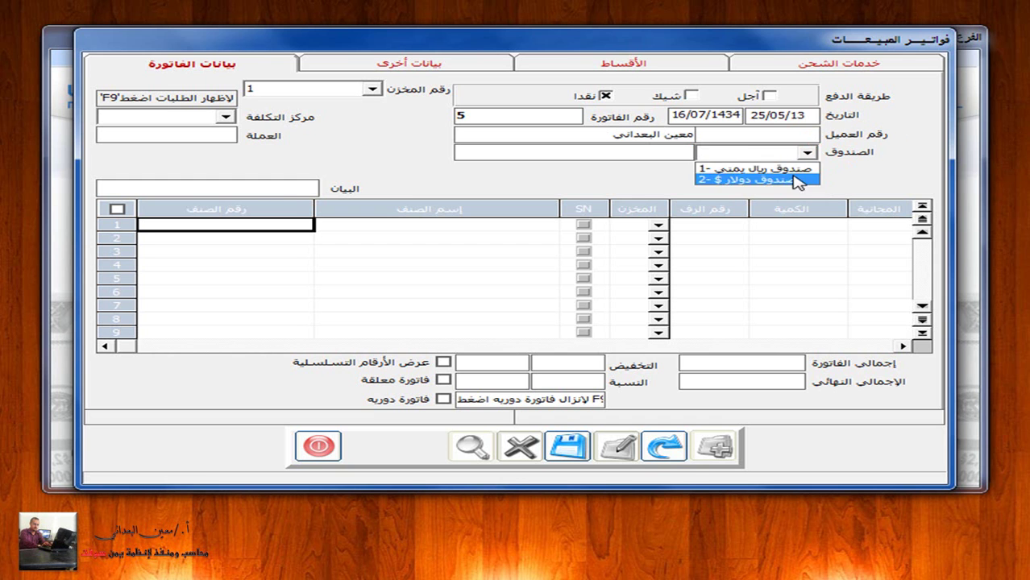
click(792, 178)
click(276, 192)
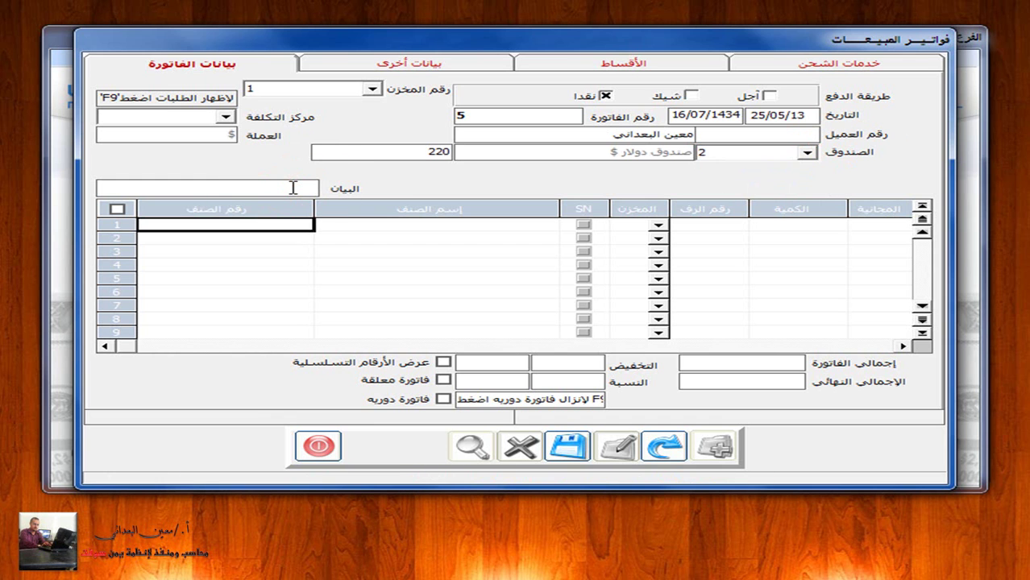
text(مبيعات تلفونات سامسونج للعميل معين)
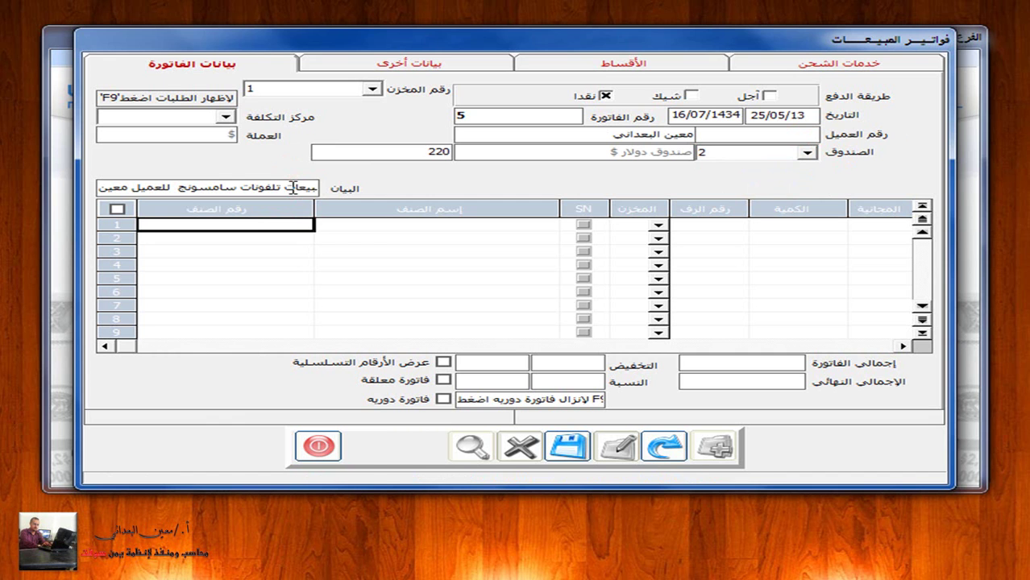
Enter line 1: item 001-001, quantity 100, free quantity 3, price 550
click(251, 226)
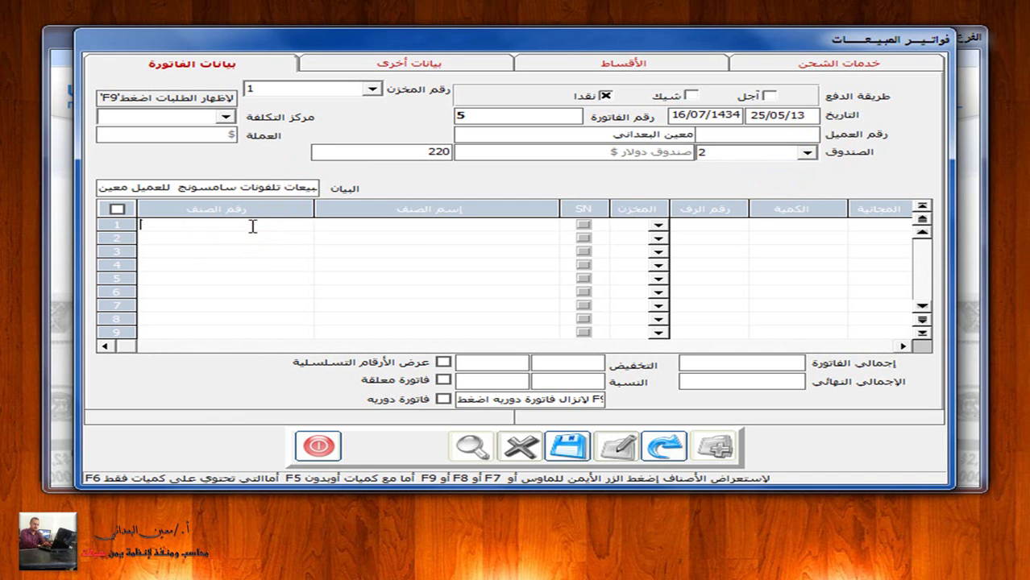
text(001-001)
key(Return)
key(Return)
key(Return)
key(Return)
key(Return)
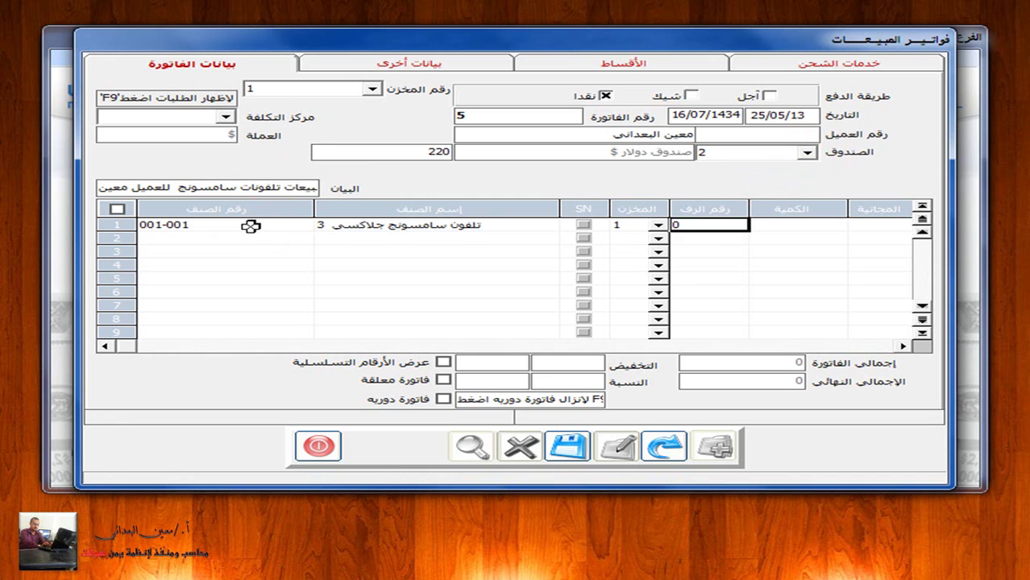
text(100)
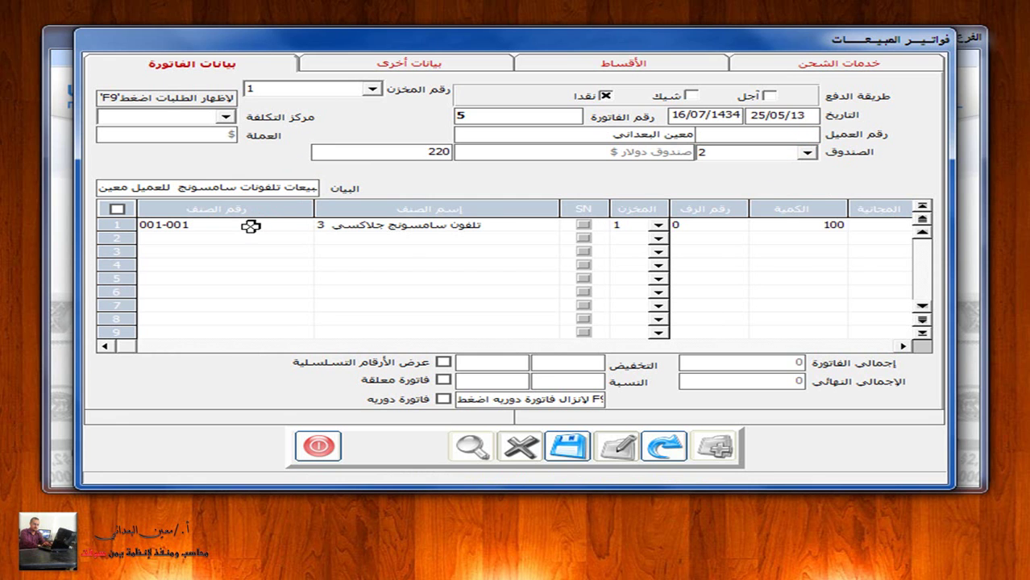
key(Return)
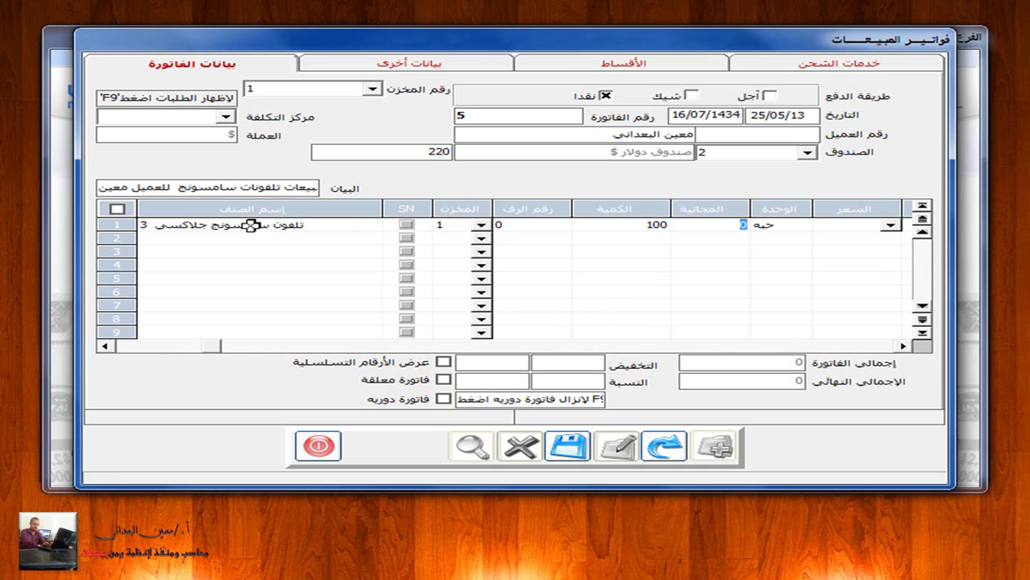
text(3)
key(Return)
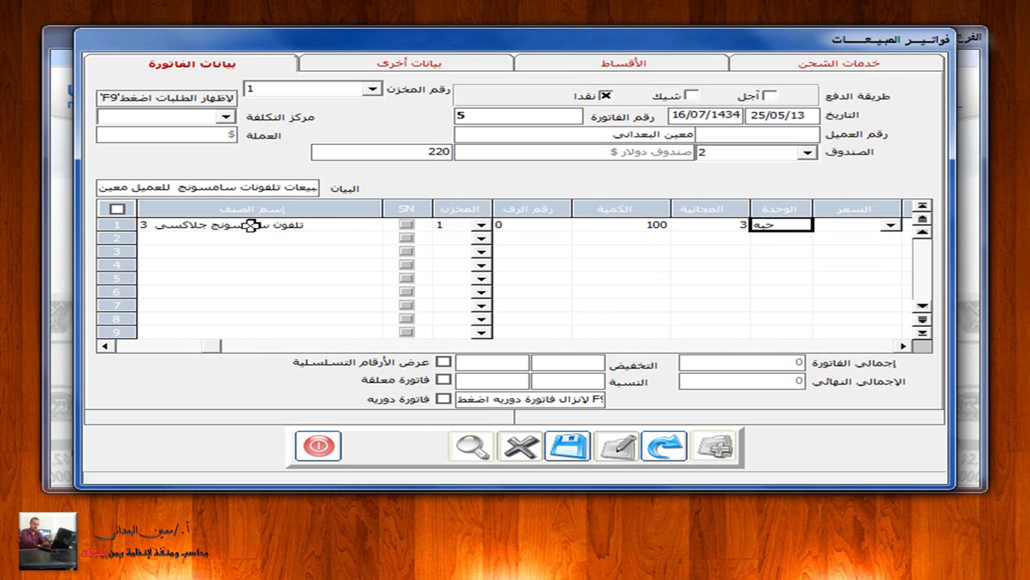
key(Return)
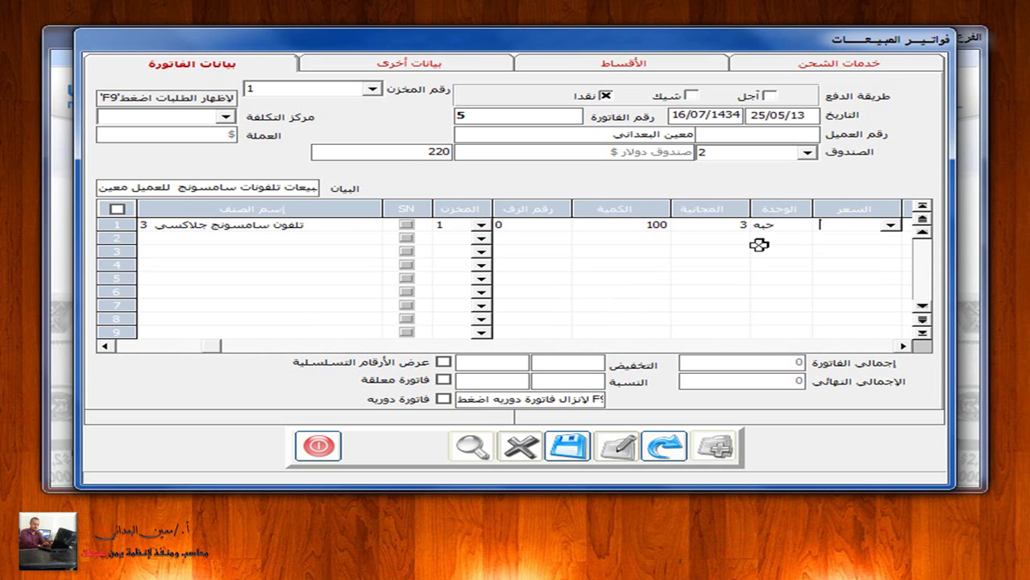
key(Return)
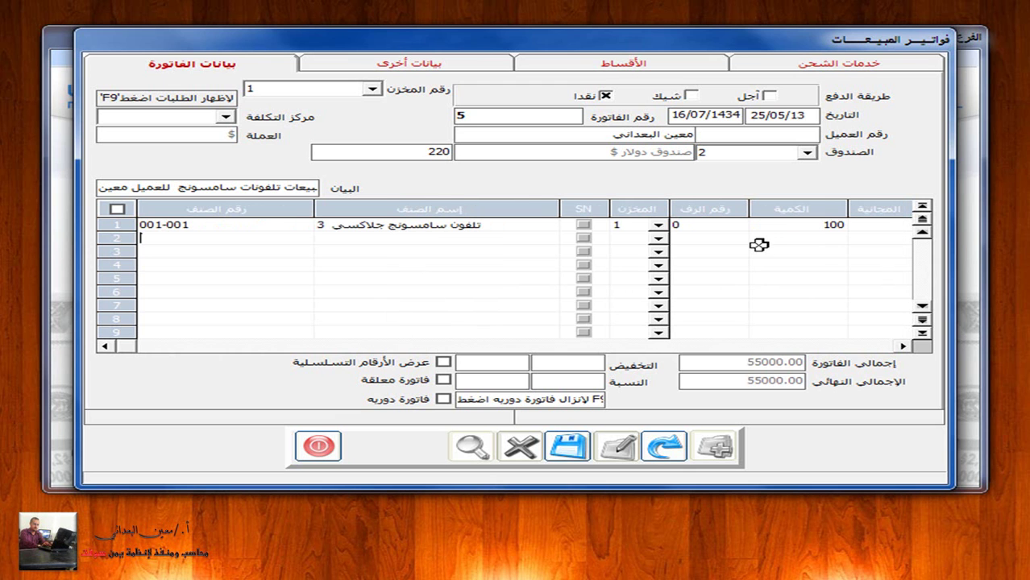
Add item 001-002 (quantity 10, 1 free, price 500), then save and close the 60000.00 invoice
text(001)
key(Return)
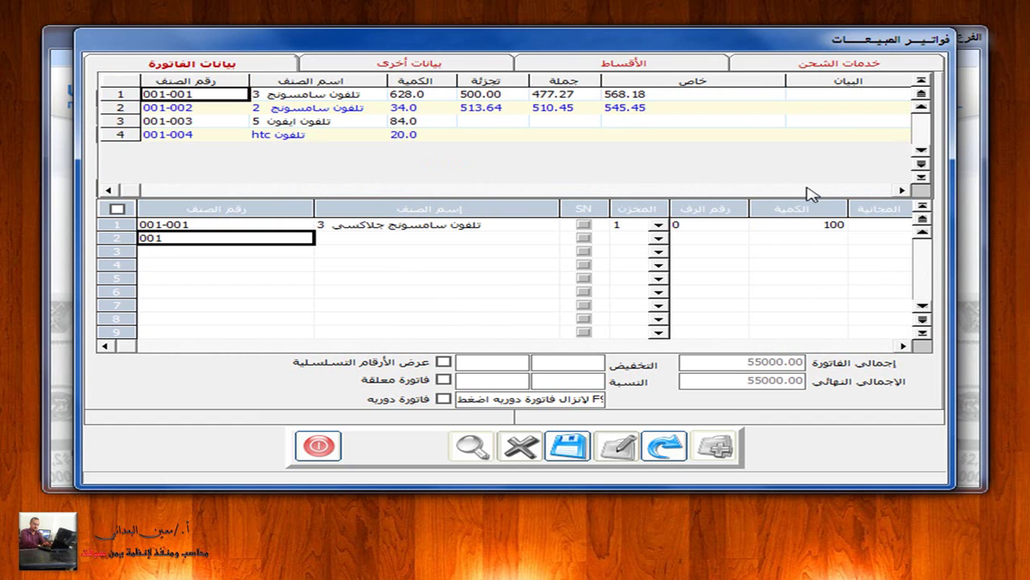
double_click(347, 109)
key(Return)
key(Return)
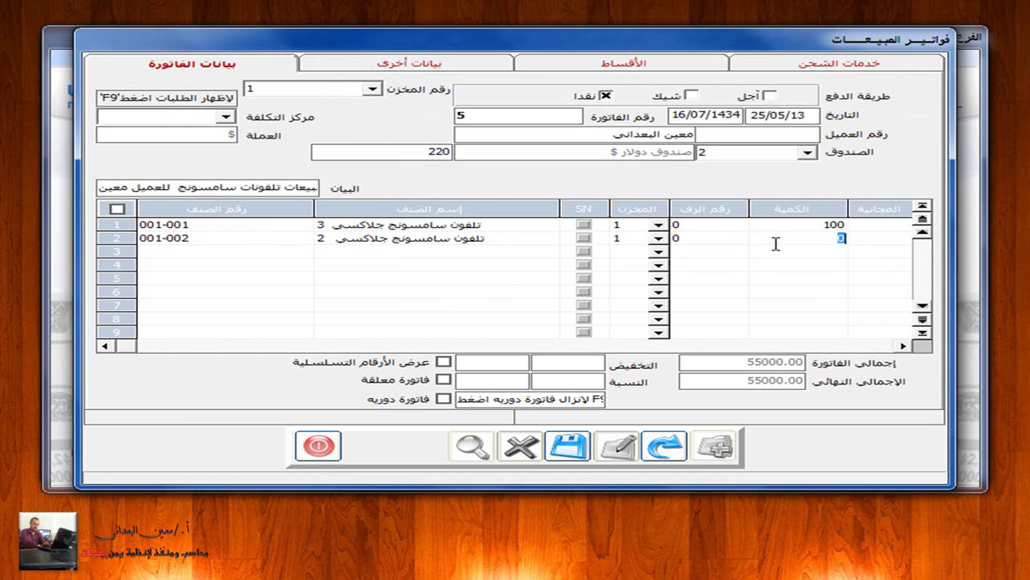
text(10)
key(Return)
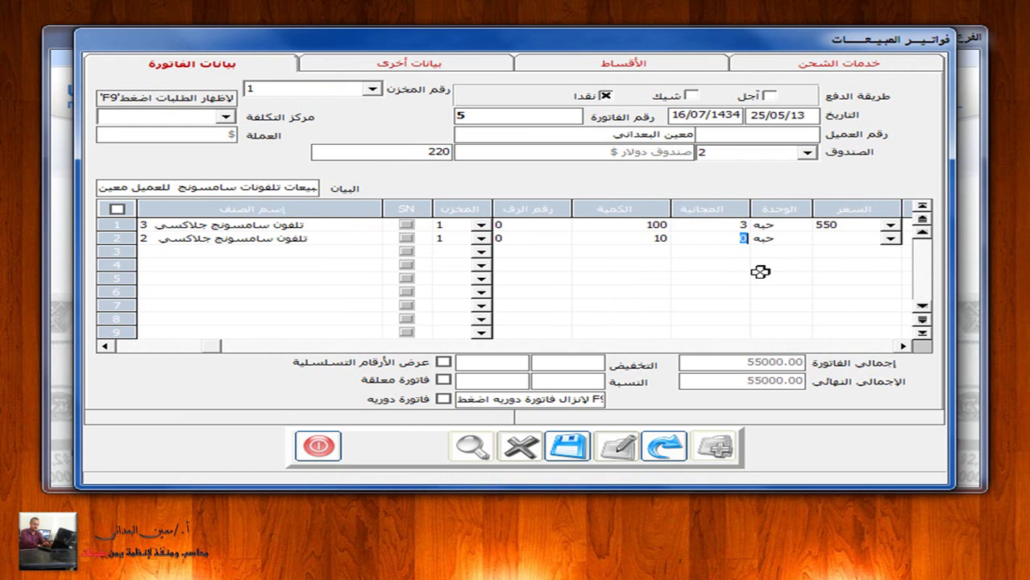
text(1)
key(Return)
click(875, 240)
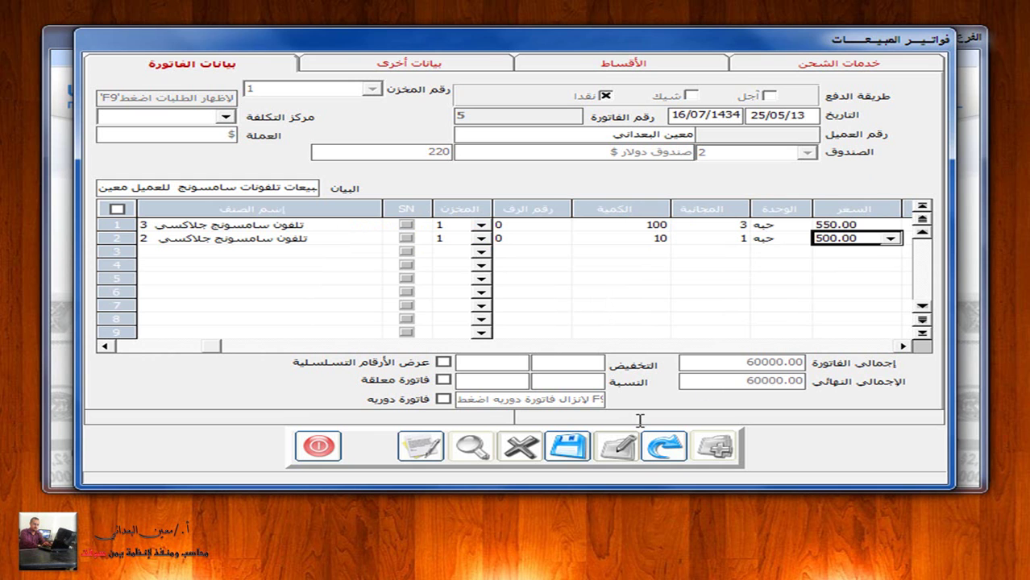
click(568, 448)
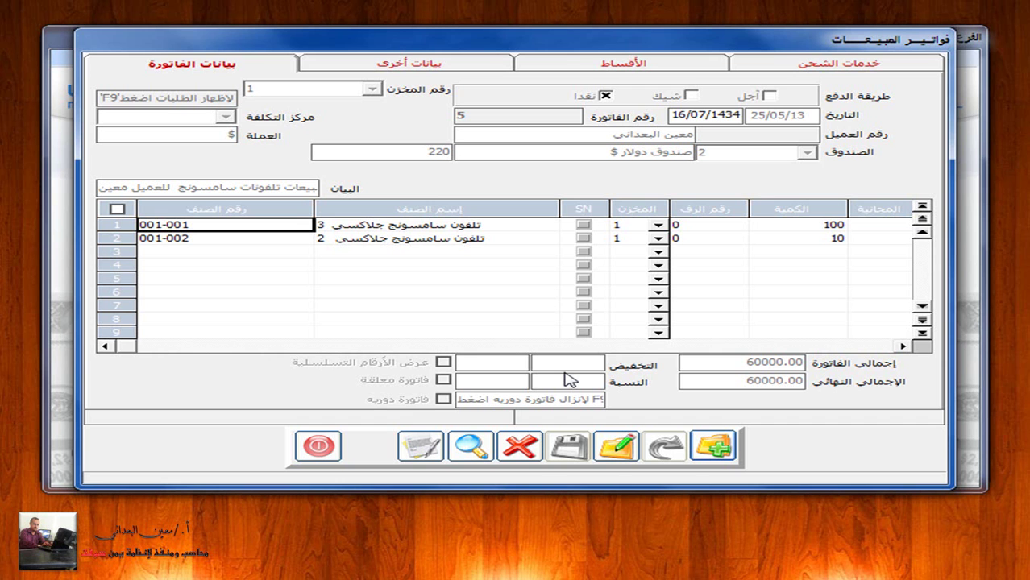
click(319, 445)
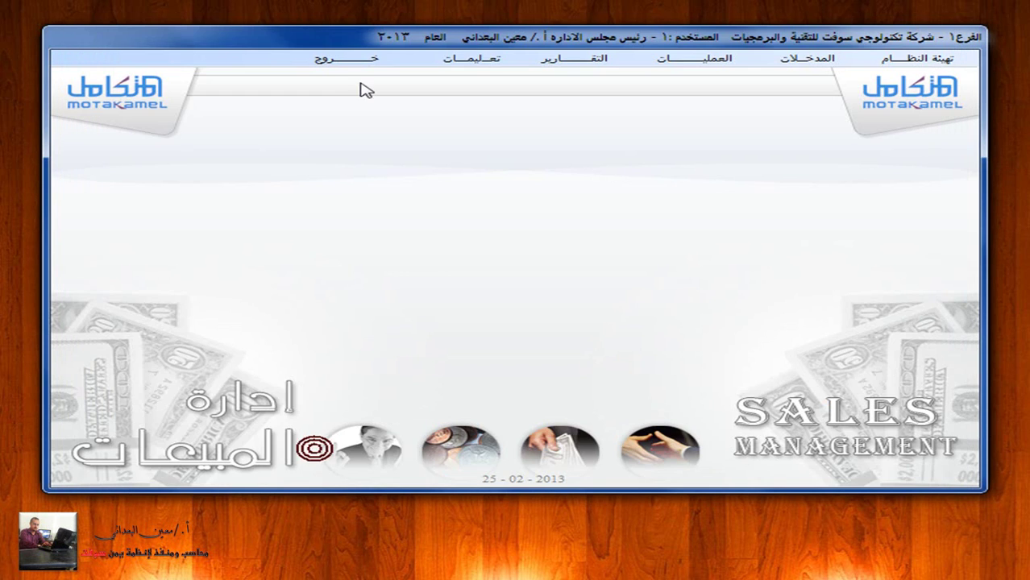
In General Ledger system variables, enable posting to the promotion account in sales and save
click(336, 62)
click(934, 165)
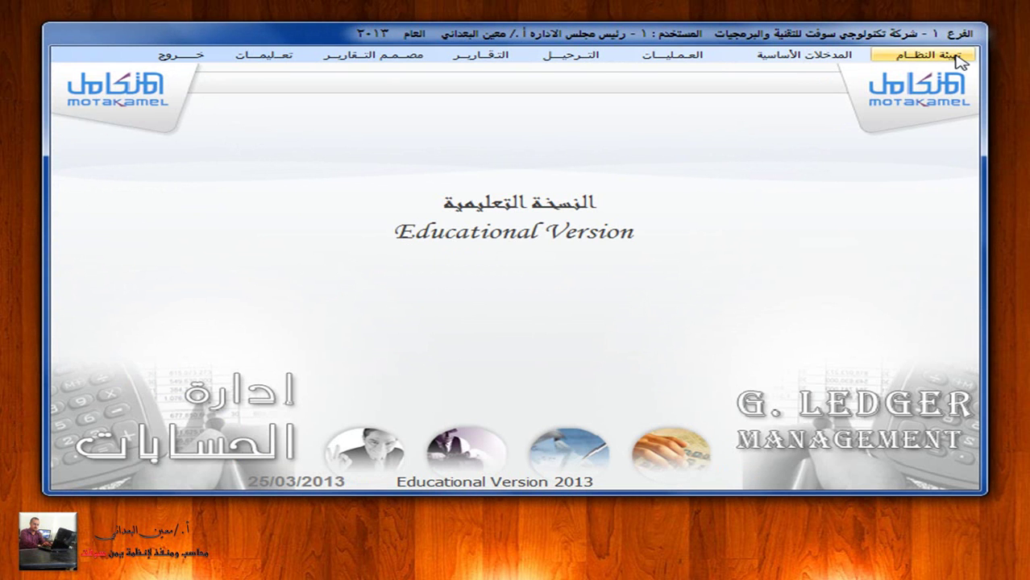
click(959, 63)
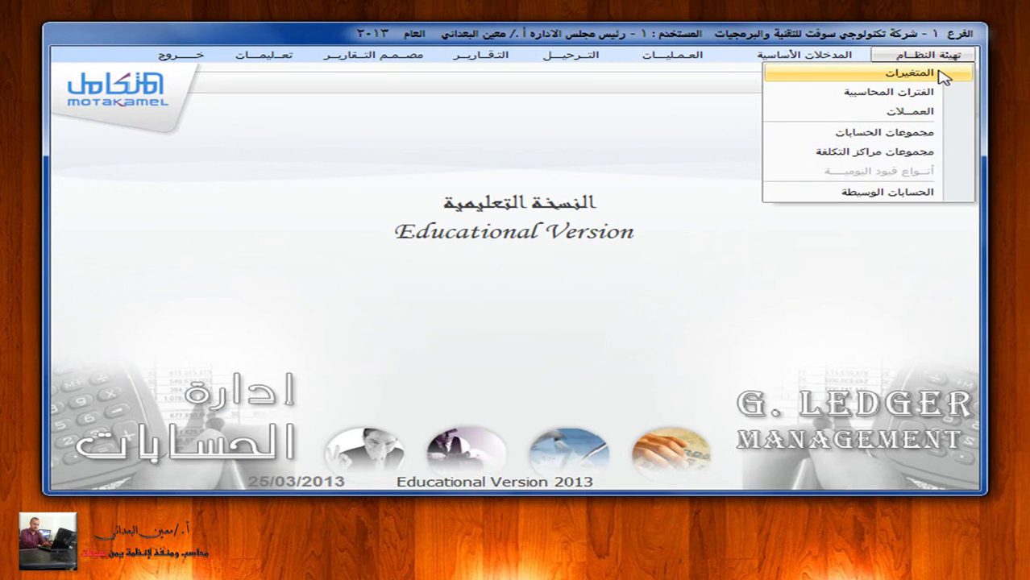
click(937, 71)
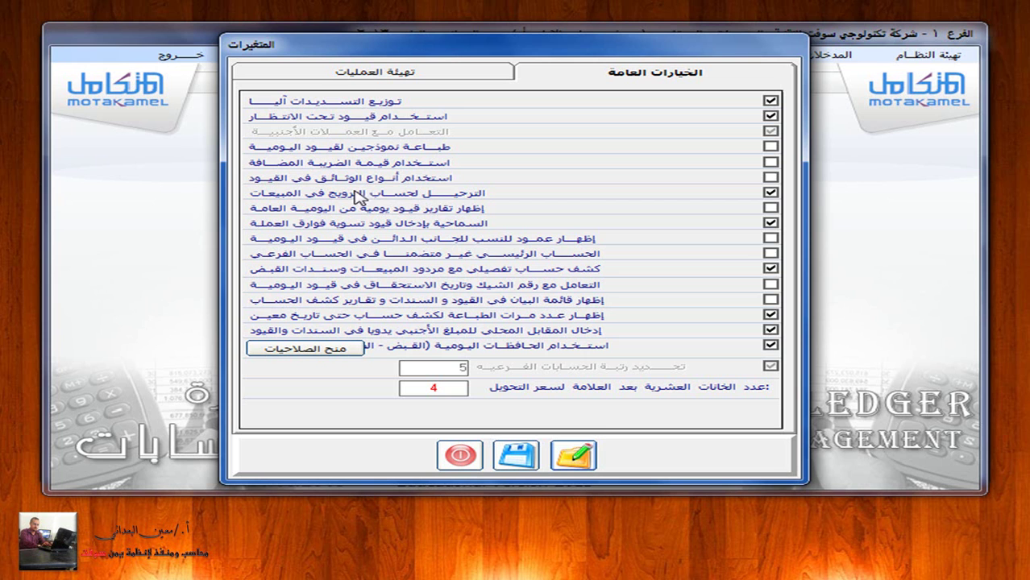
click(770, 195)
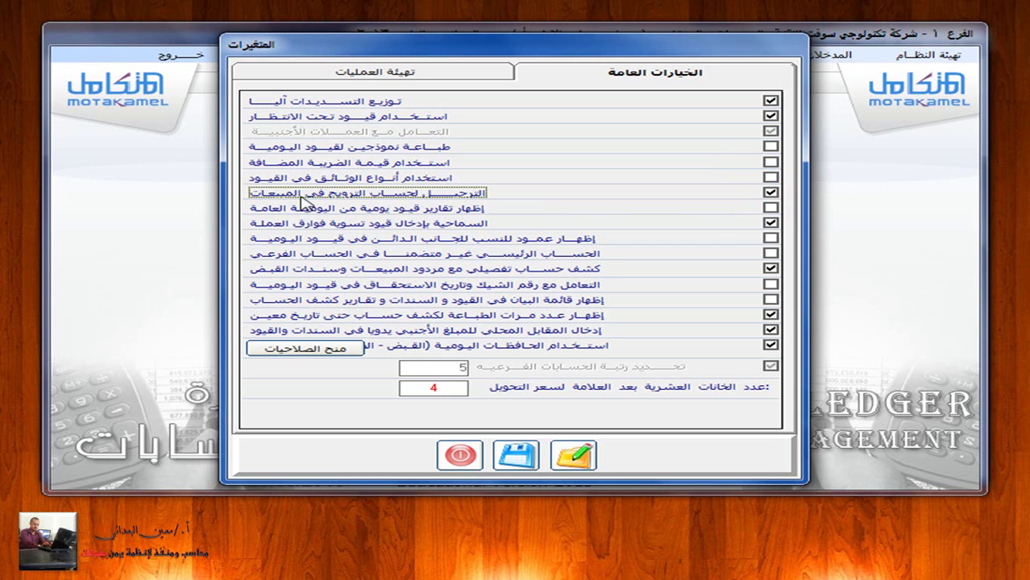
click(507, 452)
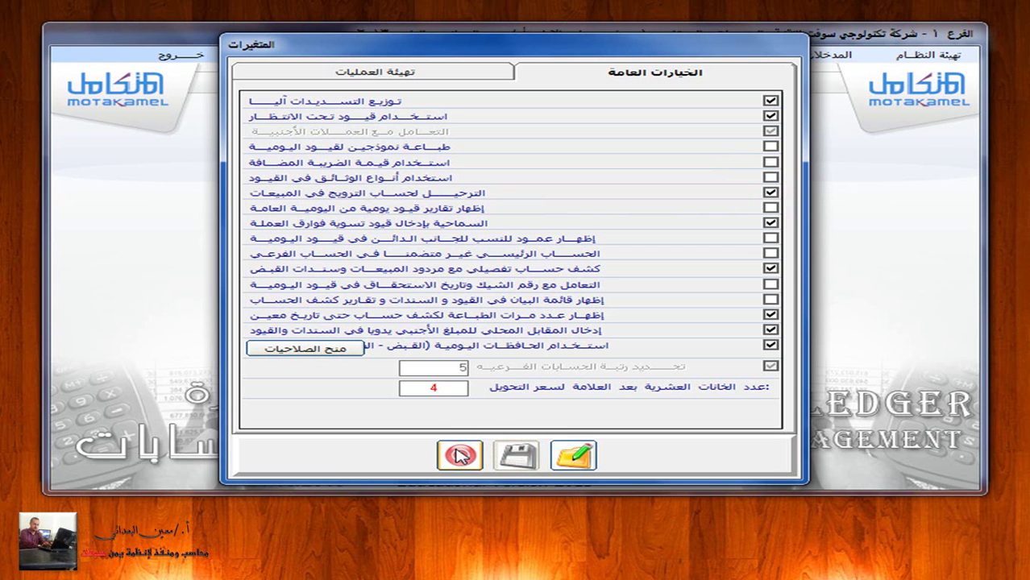
click(176, 54)
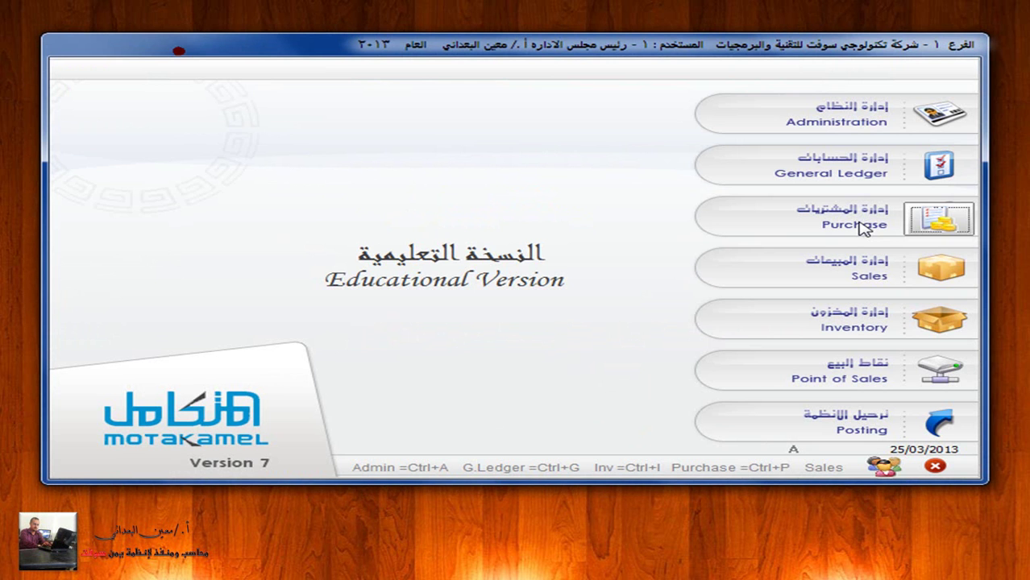
Load item group 001 in Inventory, set its promotion account to 31106, and save
key(ctrl+i)
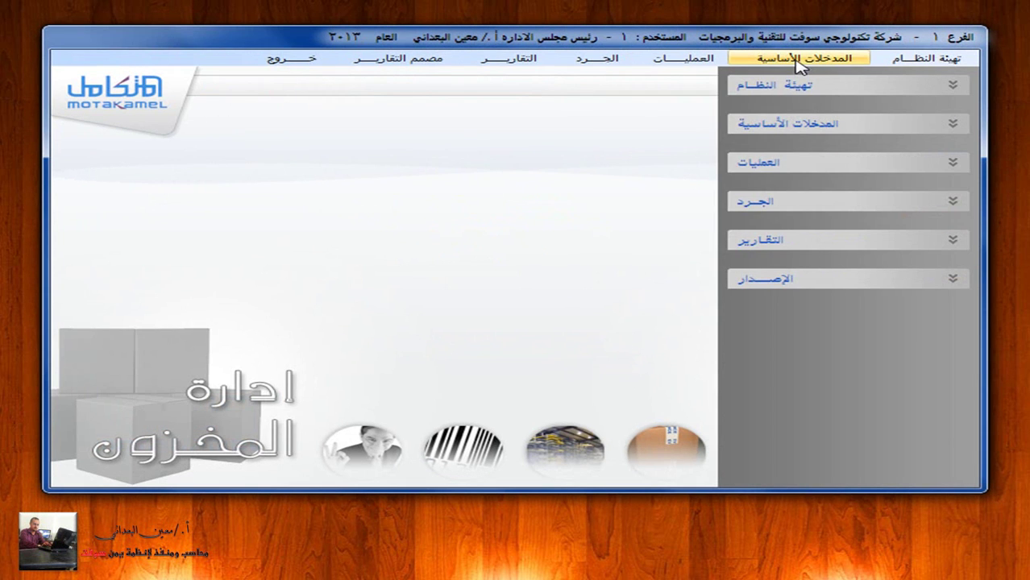
click(789, 60)
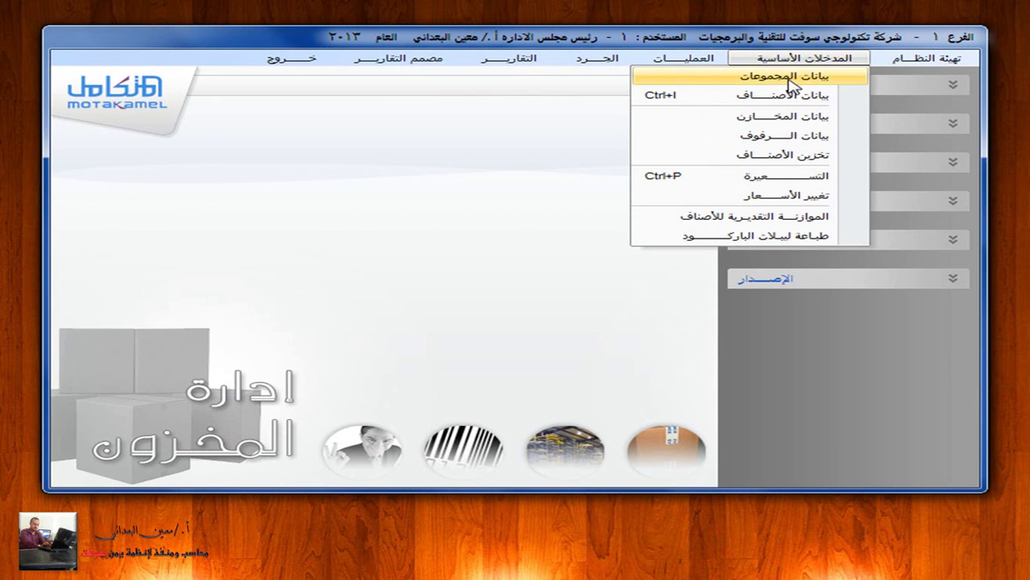
click(780, 77)
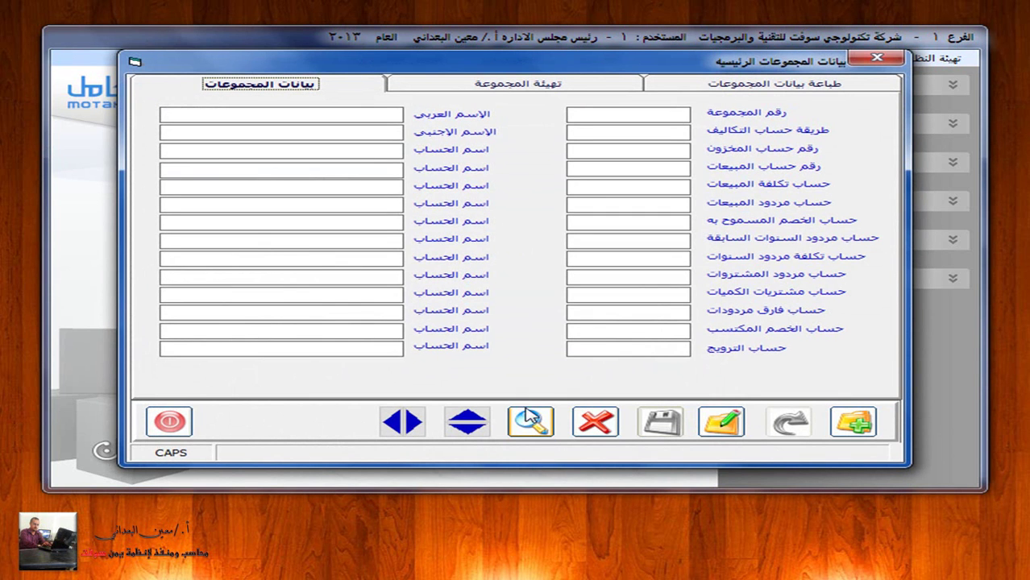
click(528, 420)
double_click(560, 176)
click(721, 421)
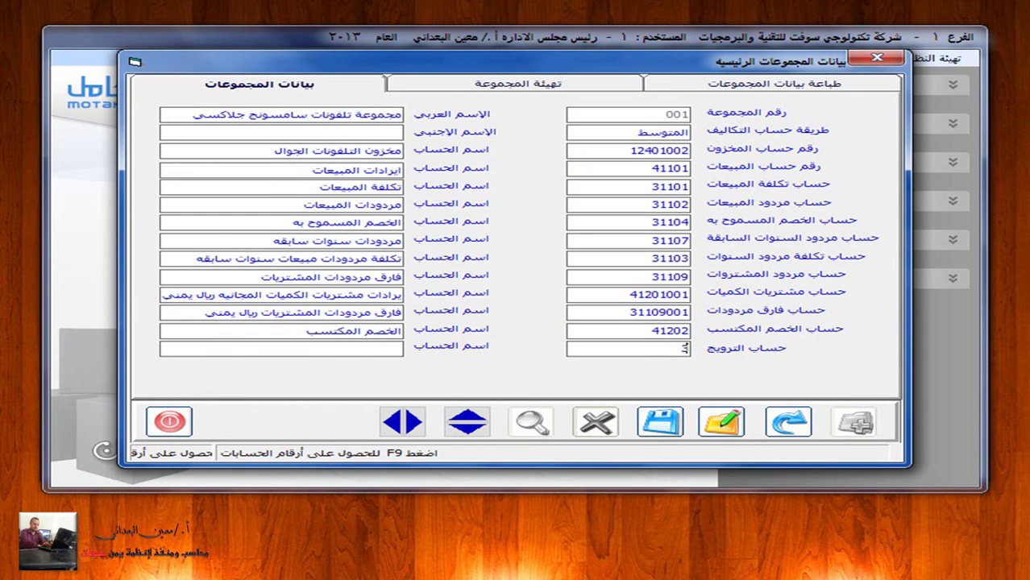
key(F9)
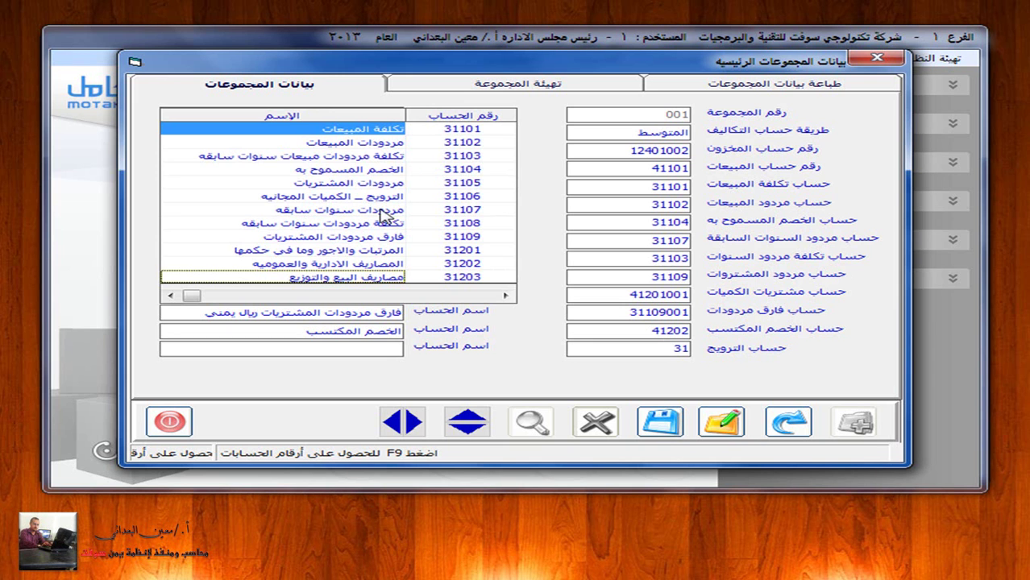
double_click(320, 203)
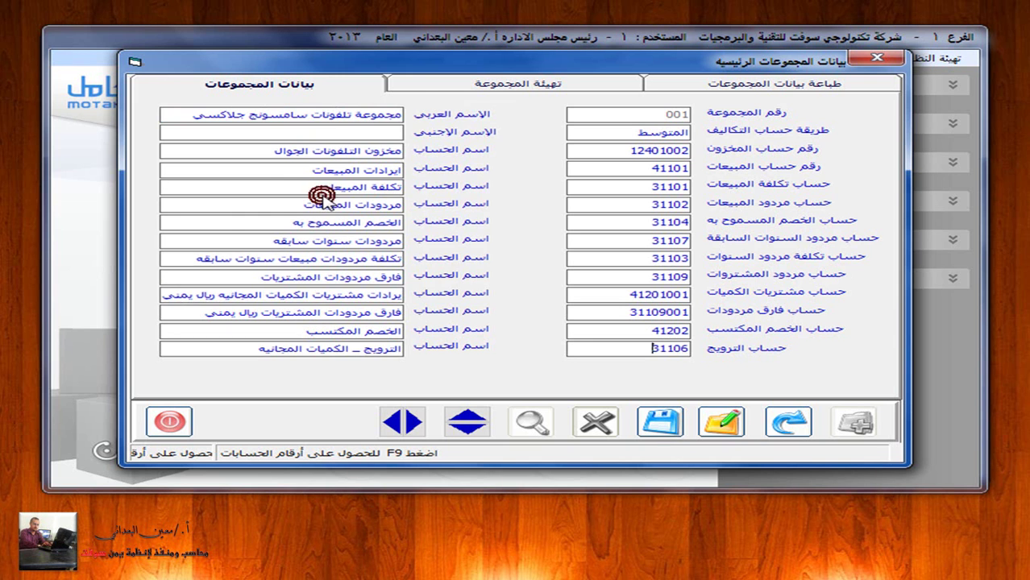
click(654, 425)
Add new item 001-006 in group 001 named 'تلفون جلاكسي سامسون'
click(171, 419)
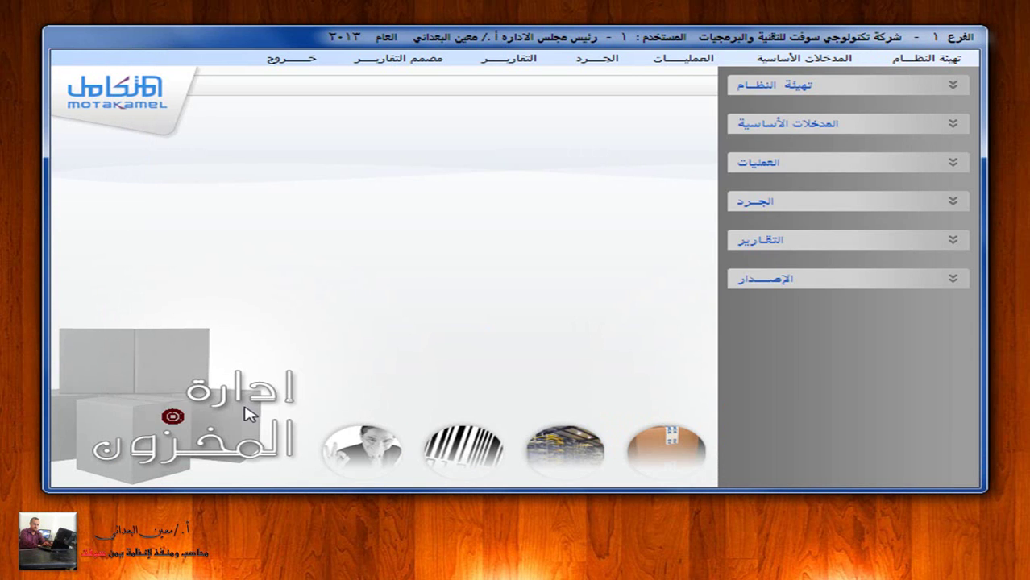
click(827, 58)
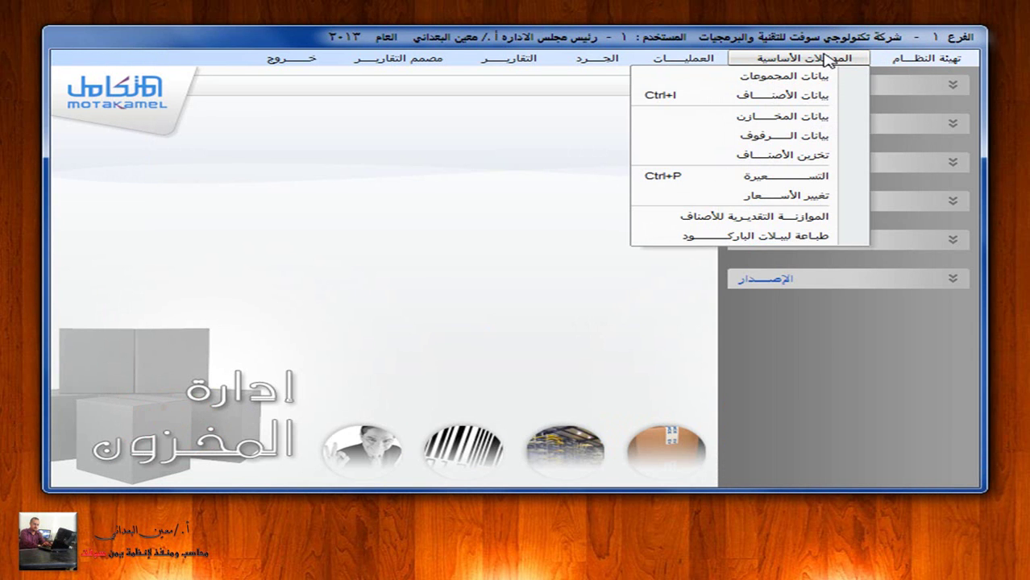
click(807, 96)
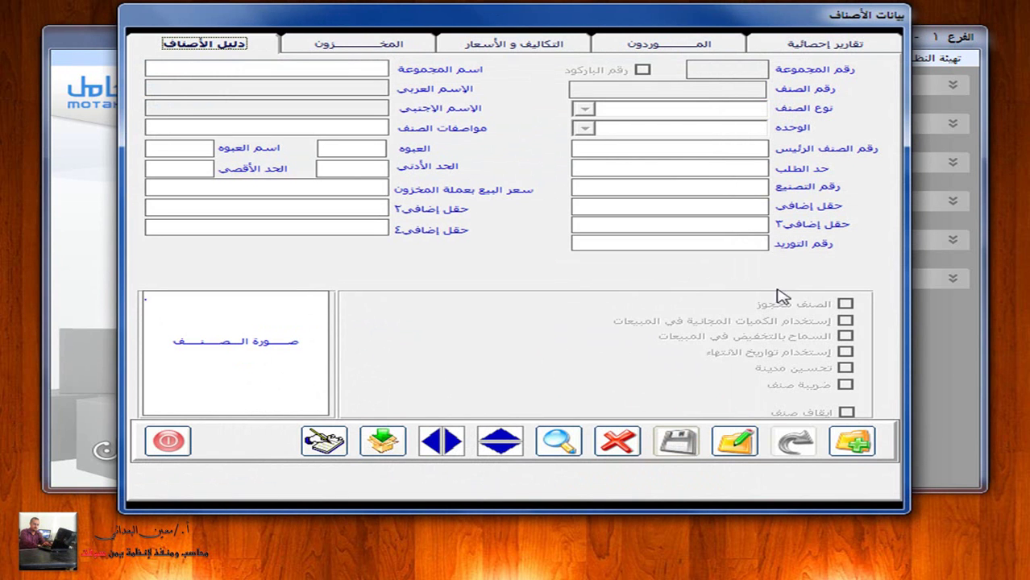
click(856, 442)
text(001)
key(Return)
text(001)
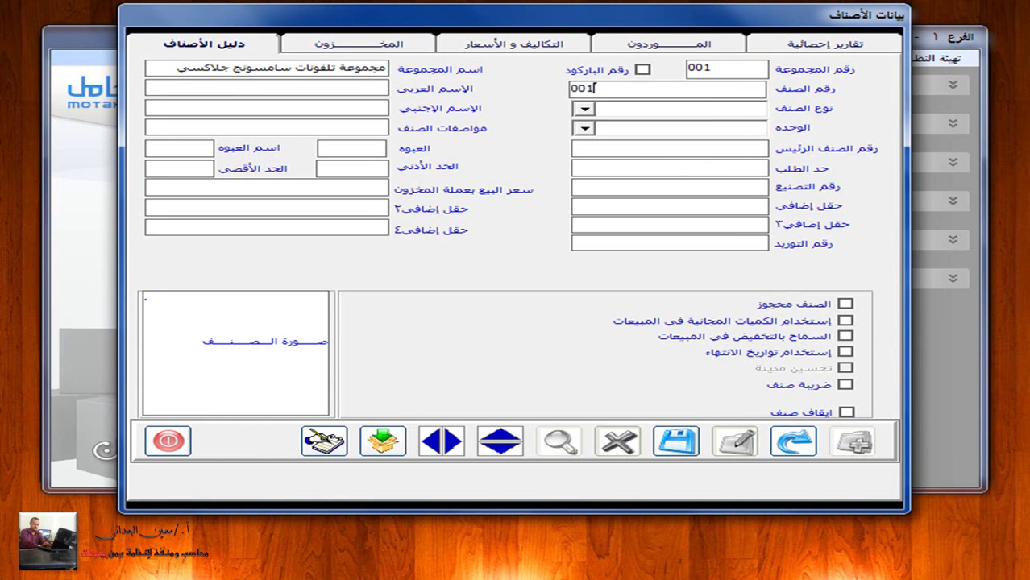
text(-006)
click(342, 94)
text(تلفون جلاكسي سامسونج اس ٤)
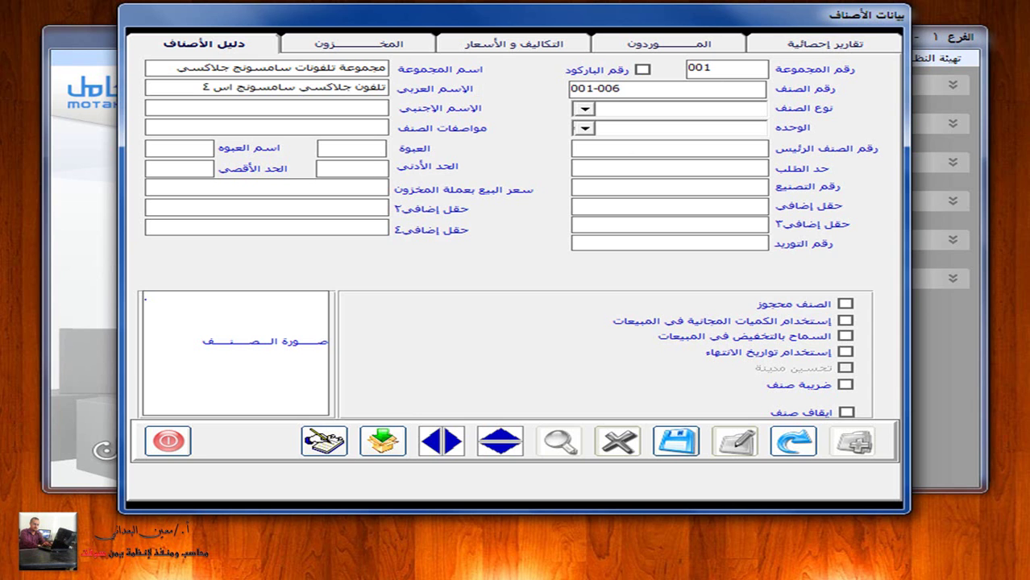
Make item 001-006 sellable with unit حبه, allow free quantities in sales, and save it
click(584, 108)
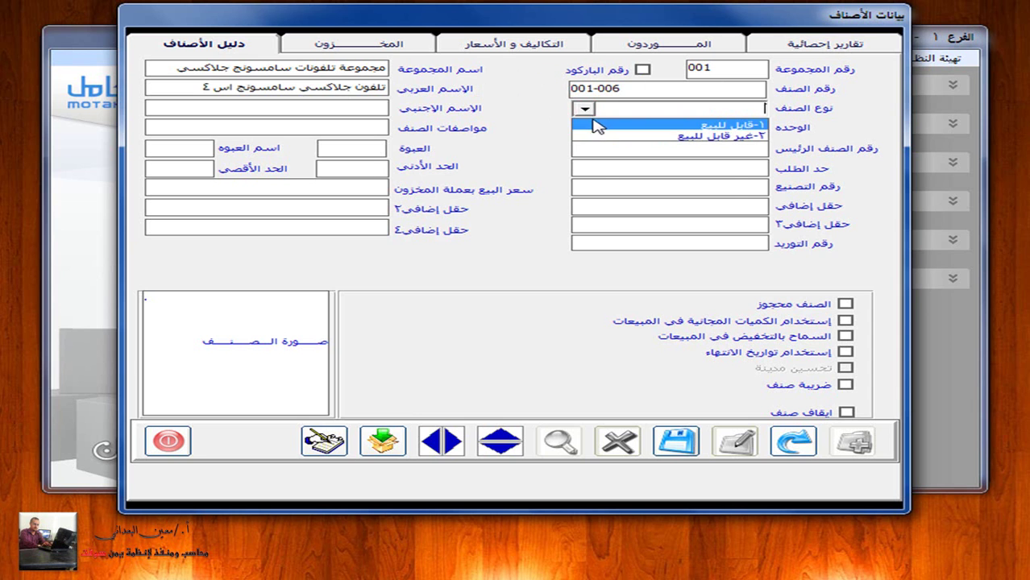
click(596, 126)
click(600, 145)
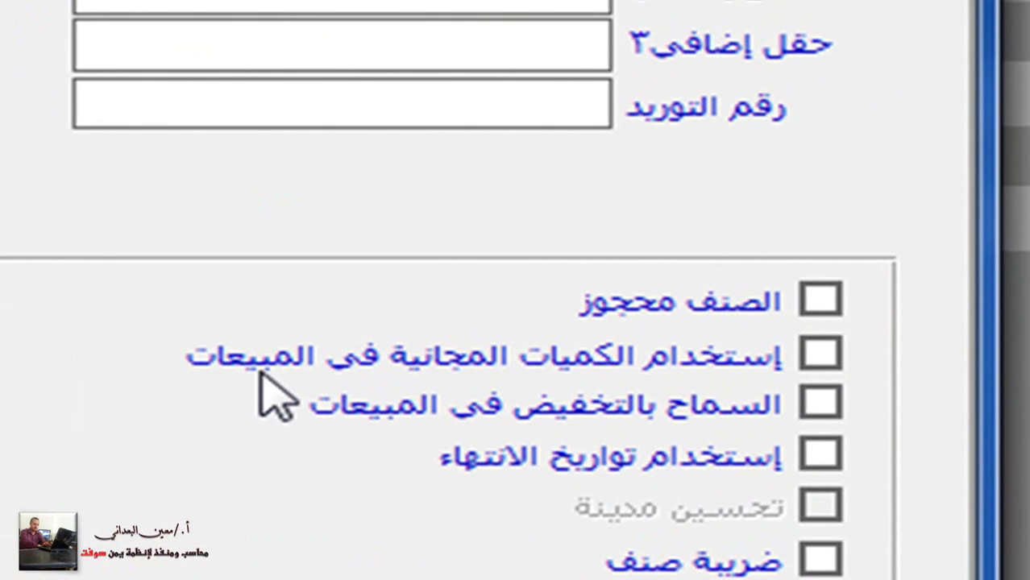
click(626, 322)
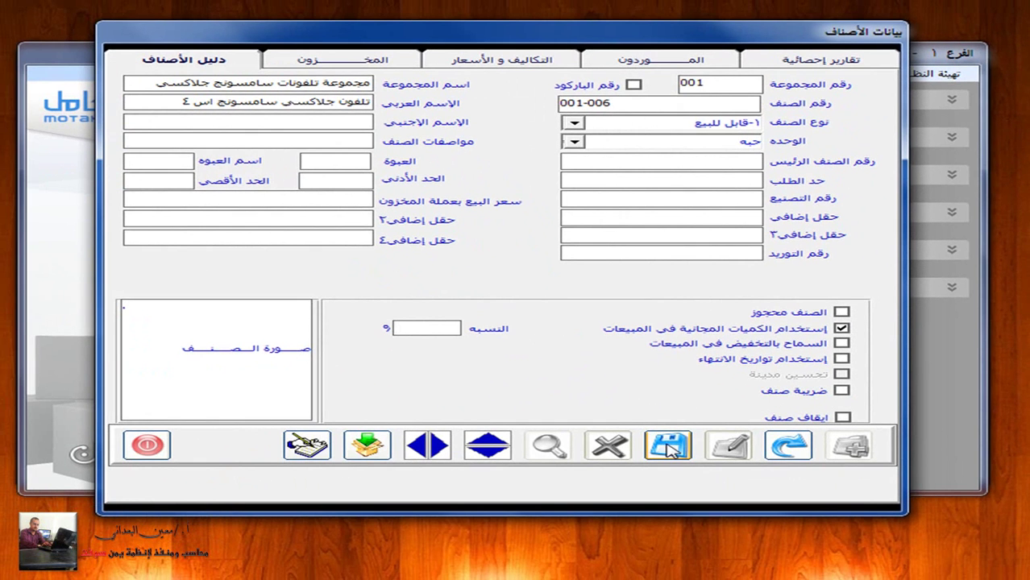
click(610, 489)
click(154, 444)
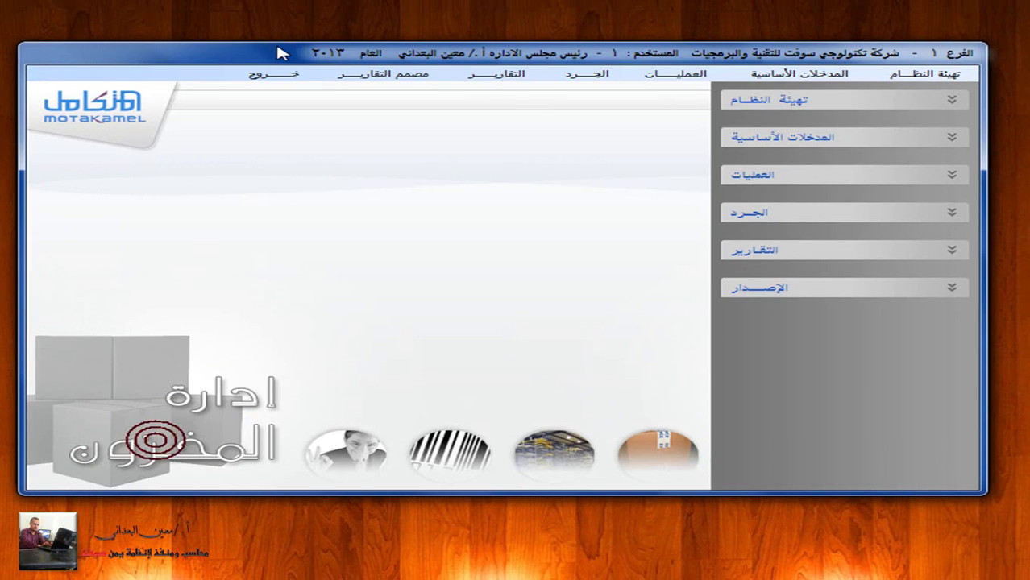
Switch to Sales Management, check the Options dialog, then bring up the sales invoices form
click(284, 75)
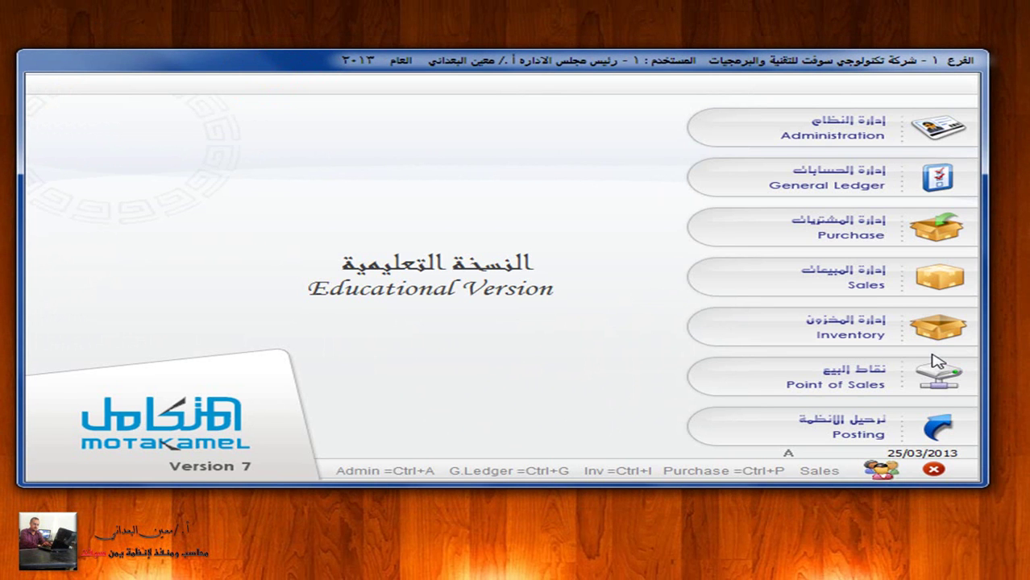
click(930, 276)
click(925, 72)
click(943, 91)
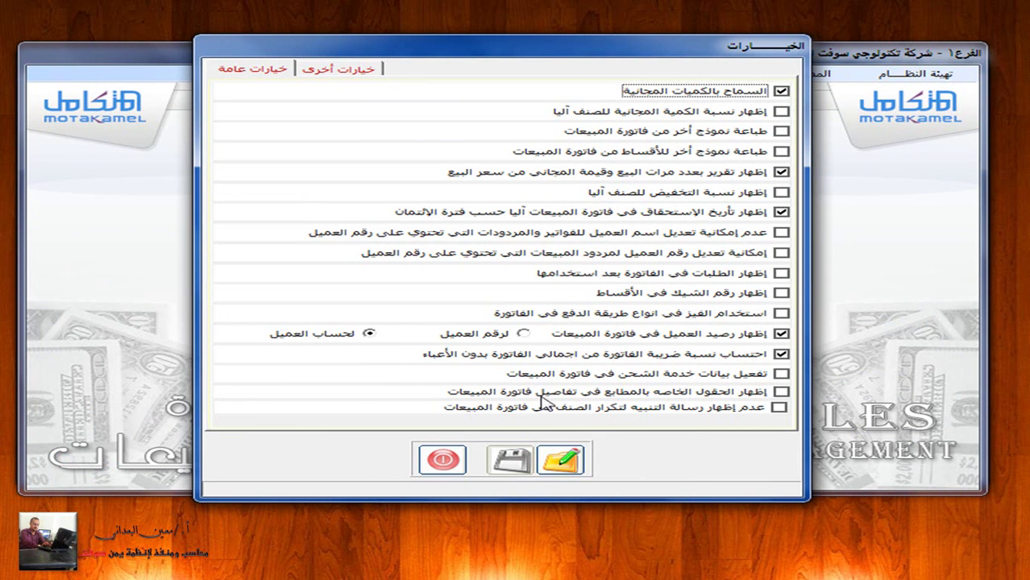
click(569, 461)
click(442, 459)
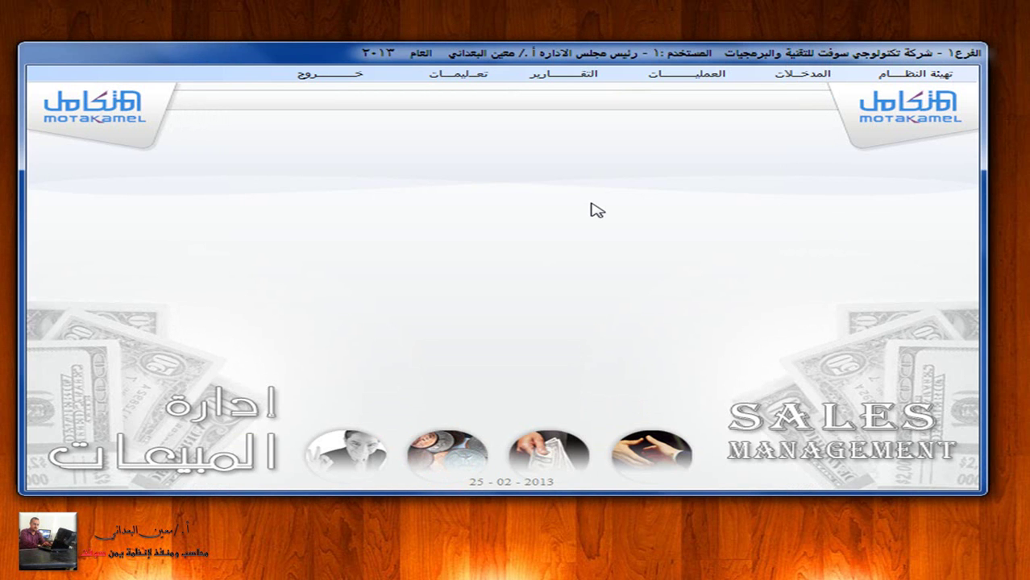
click(701, 73)
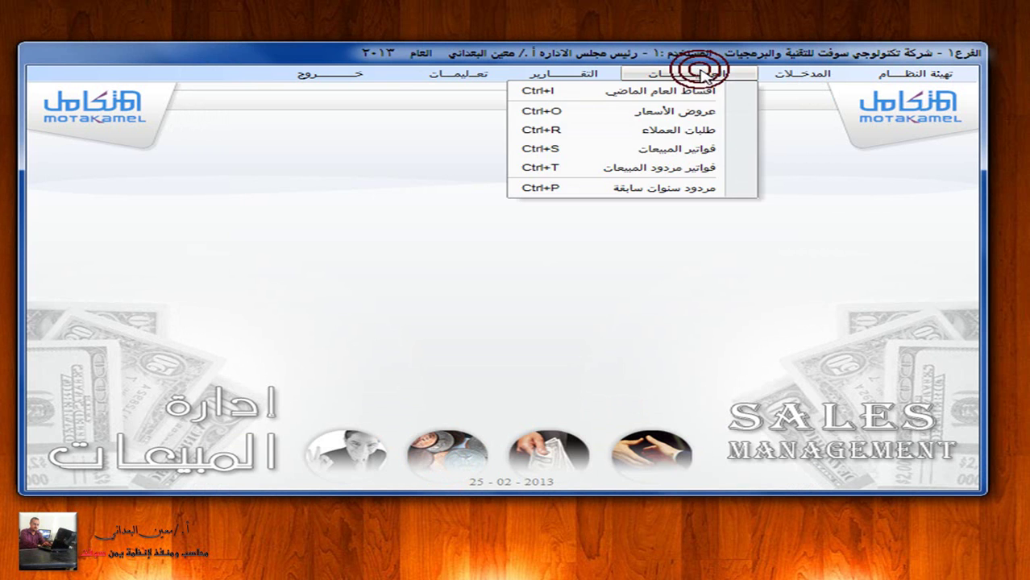
click(666, 149)
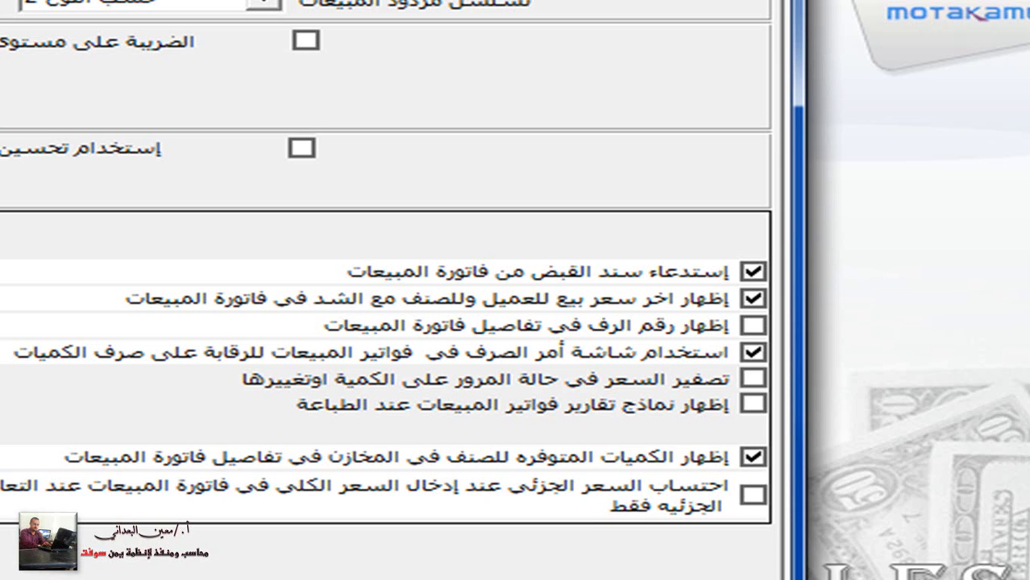
Tick the option to show available warehouse quantities in invoice details
key(Tab)
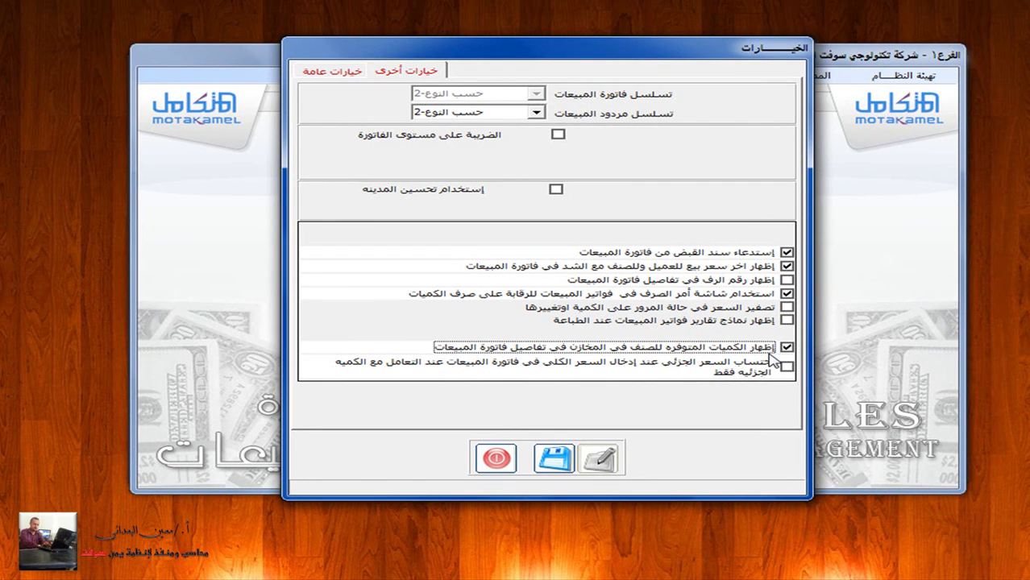
Save the warehouse-quantities option and close the Options dialog
click(558, 457)
click(514, 459)
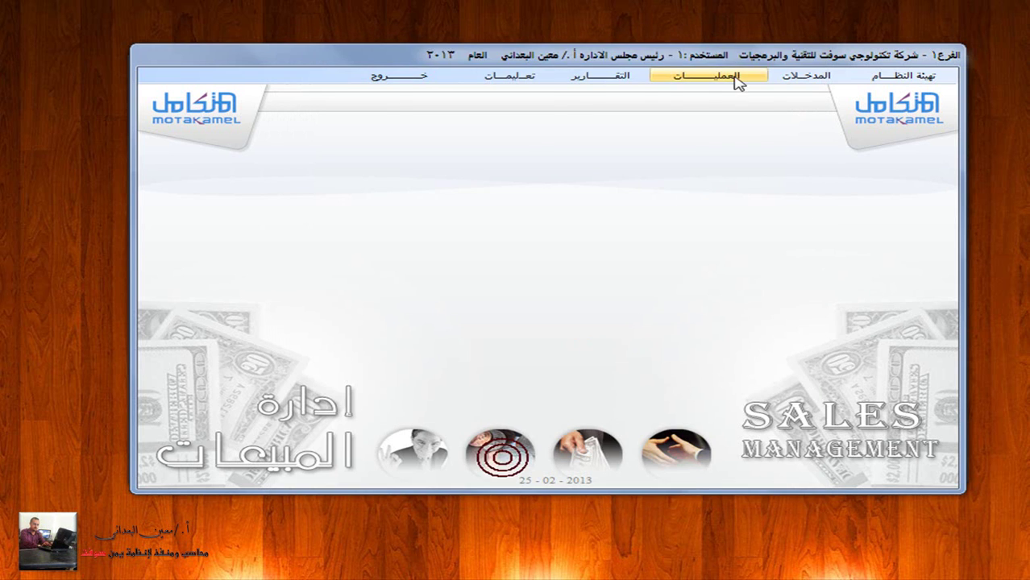
Start a new sales invoice and mark it as a cash invoice
click(730, 77)
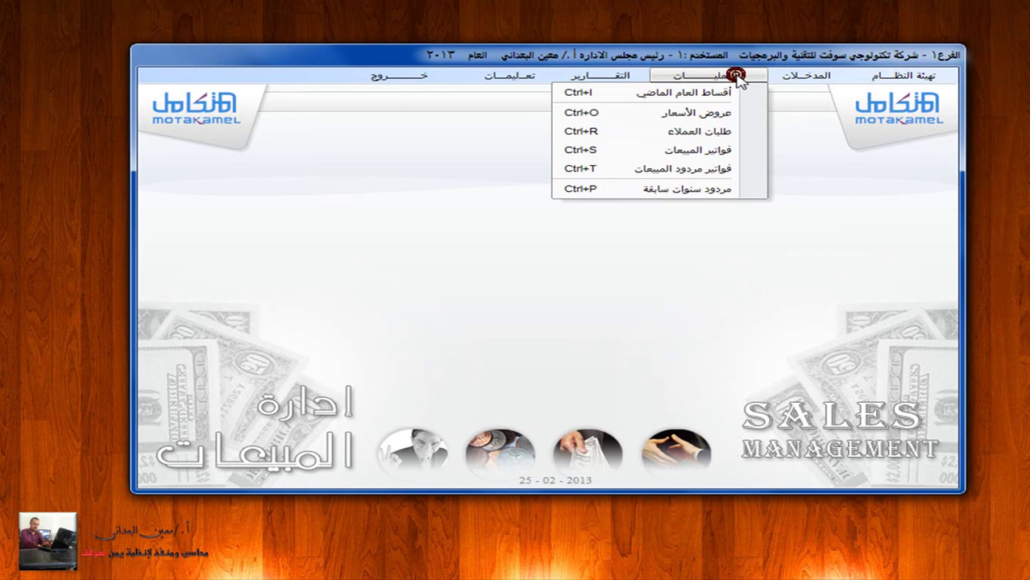
click(733, 151)
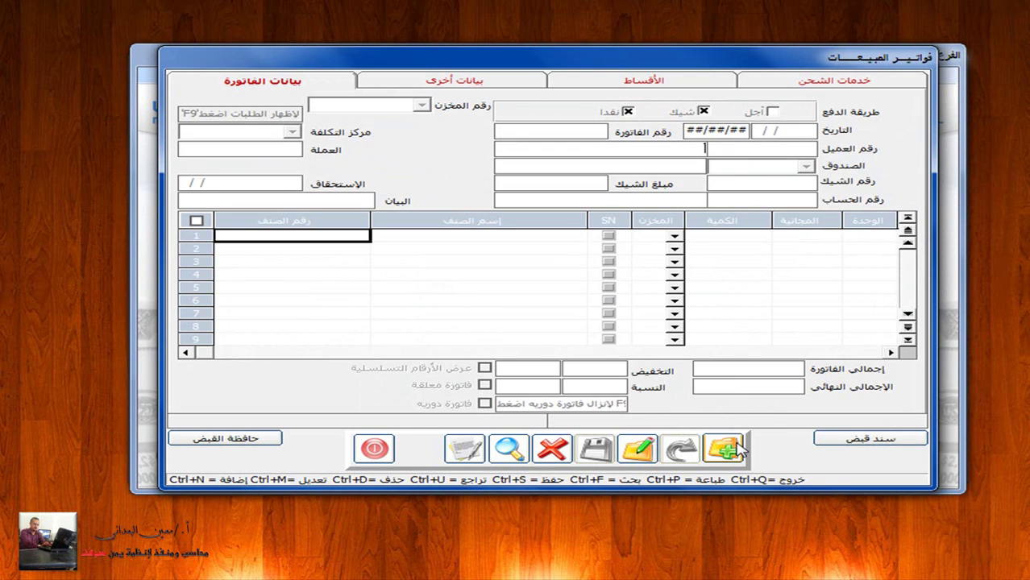
click(725, 451)
click(627, 112)
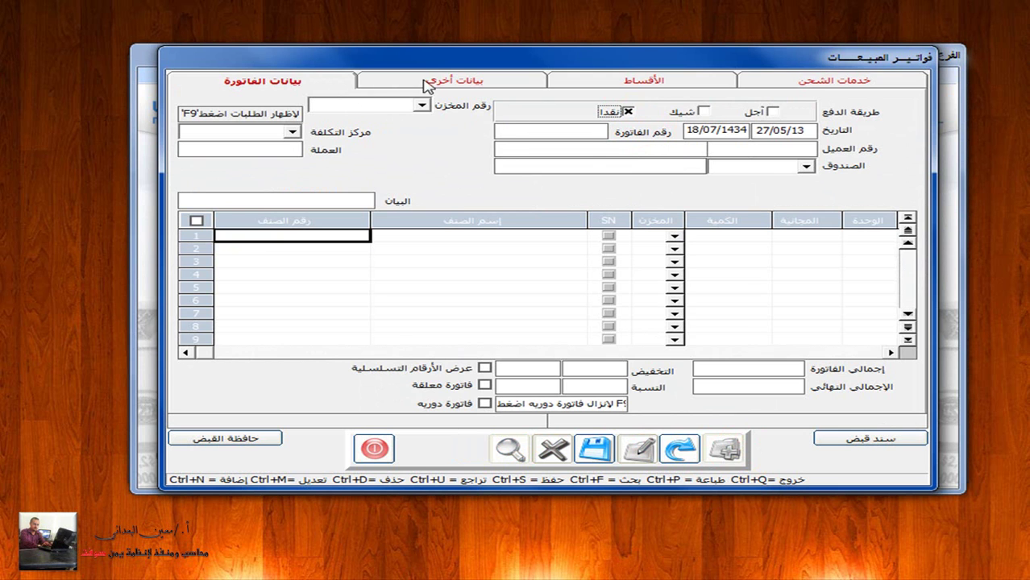
Enter the customer's name and choose cash box 2, the dollar box
click(524, 130)
click(564, 147)
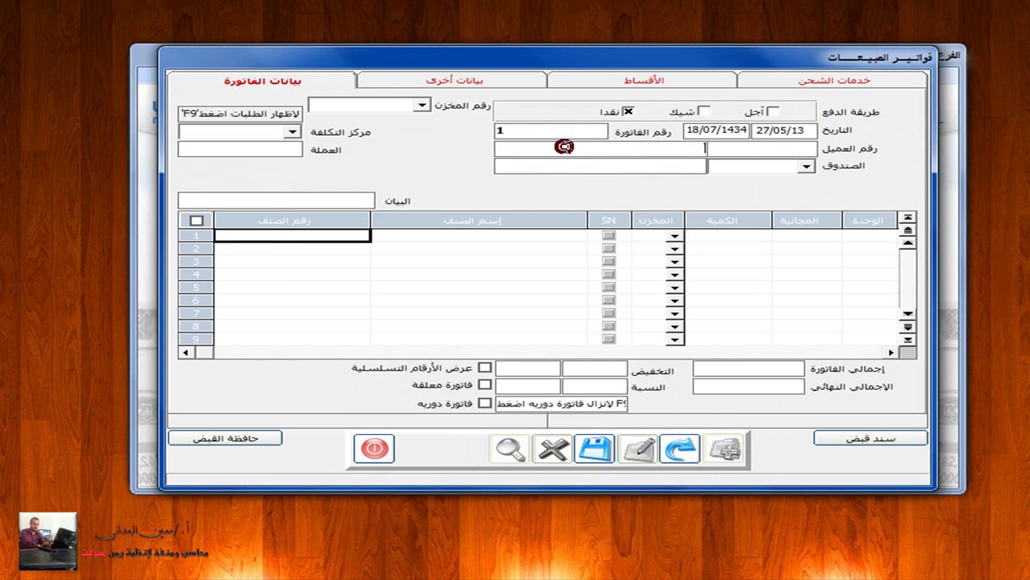
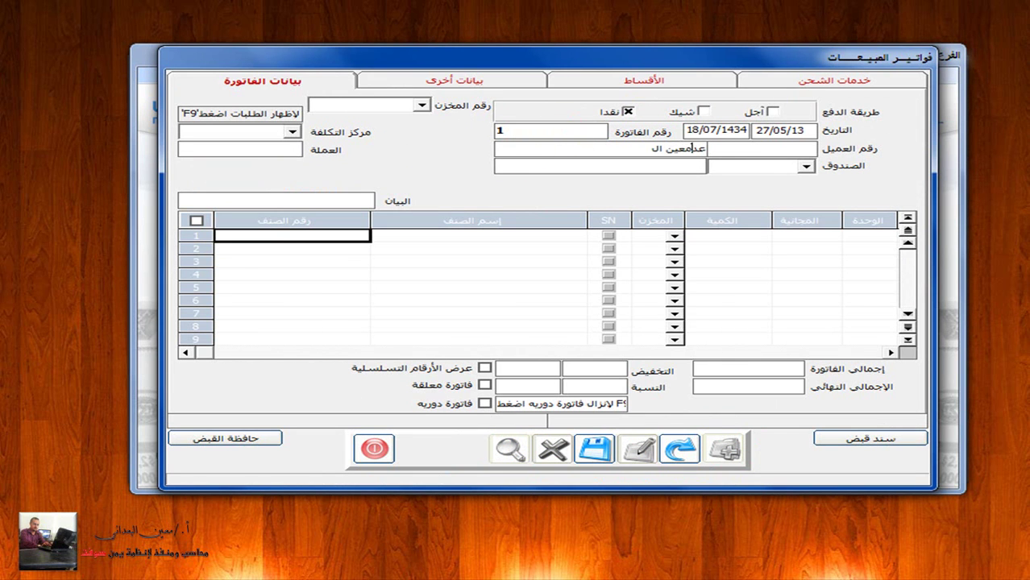
key(Tab)
key(Down)
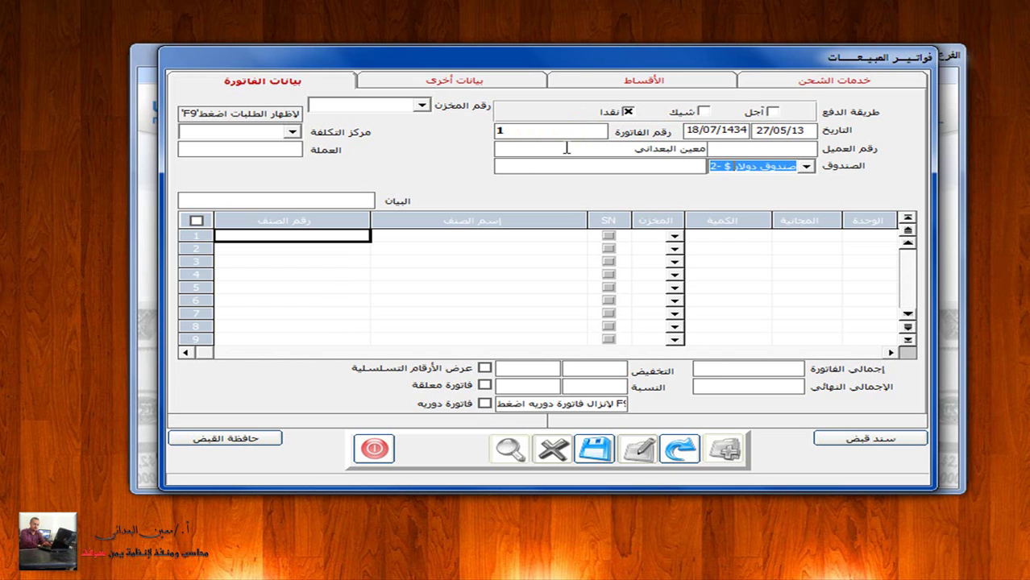
click(332, 235)
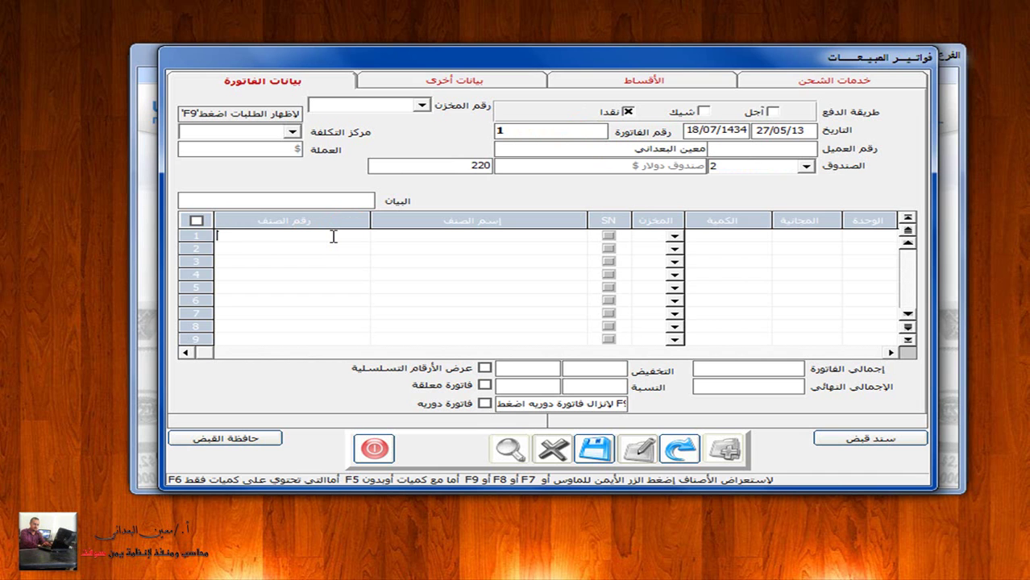
text(001)
Put item 001-001 in row 1 and view its stock: 62.0 and 144.0 per warehouse
right_click(332, 235)
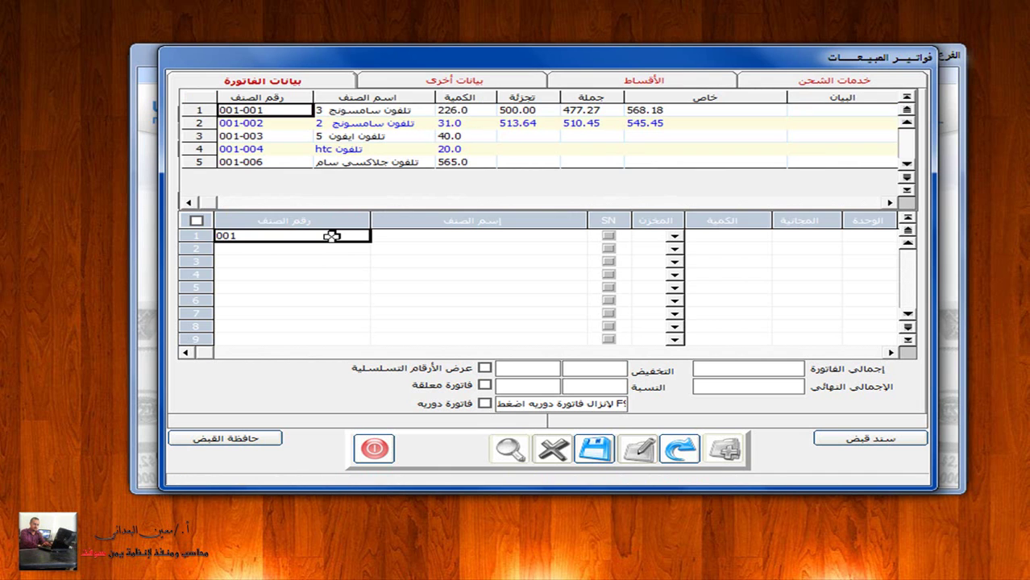
double_click(392, 105)
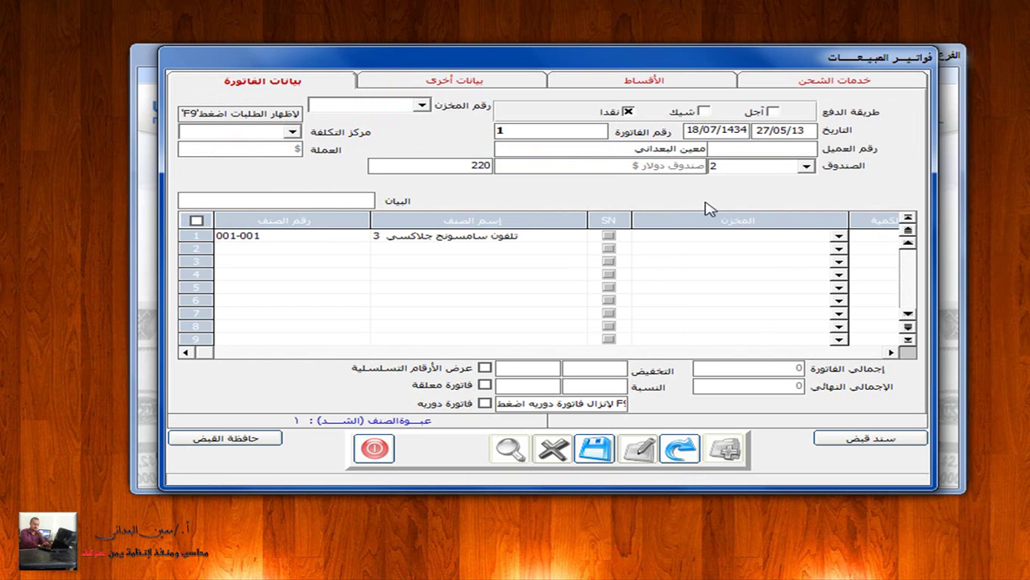
click(845, 237)
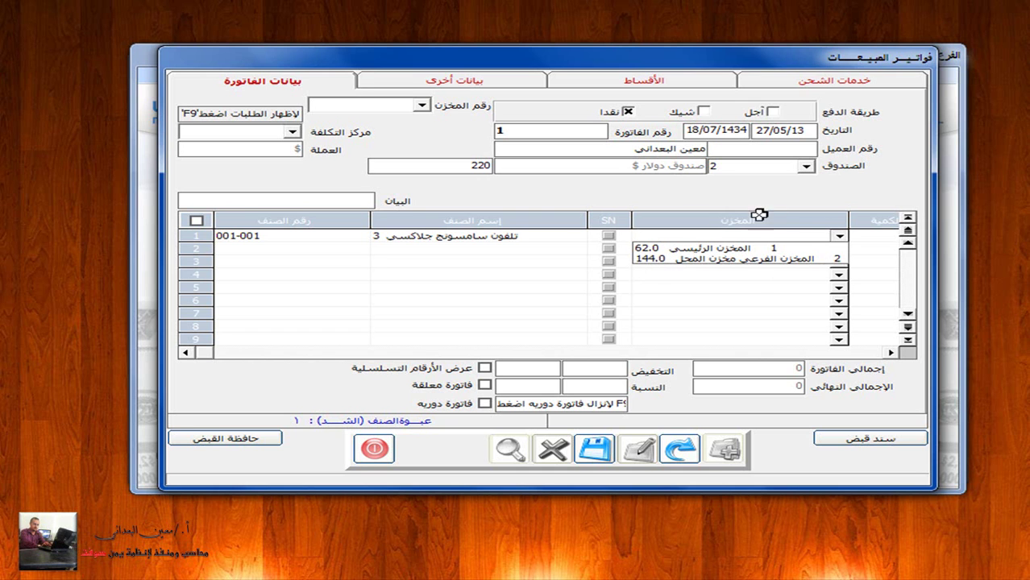
Close the invoice and reopen sales Options on the other-options page
click(382, 450)
click(626, 332)
click(900, 76)
click(854, 93)
click(425, 72)
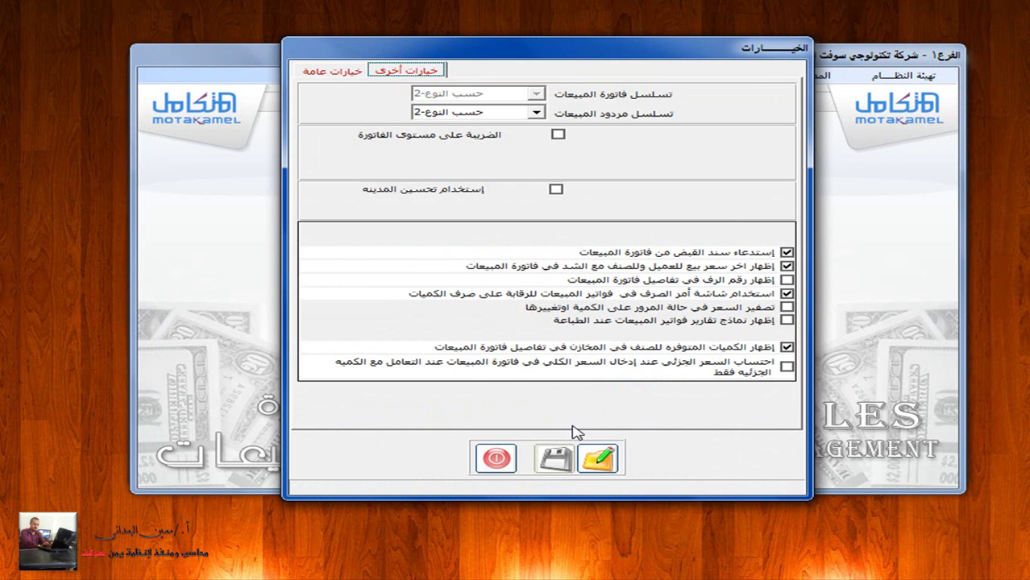
Unlock and save the sales options, then switch on invoice-level tax at 5%
click(596, 458)
click(550, 459)
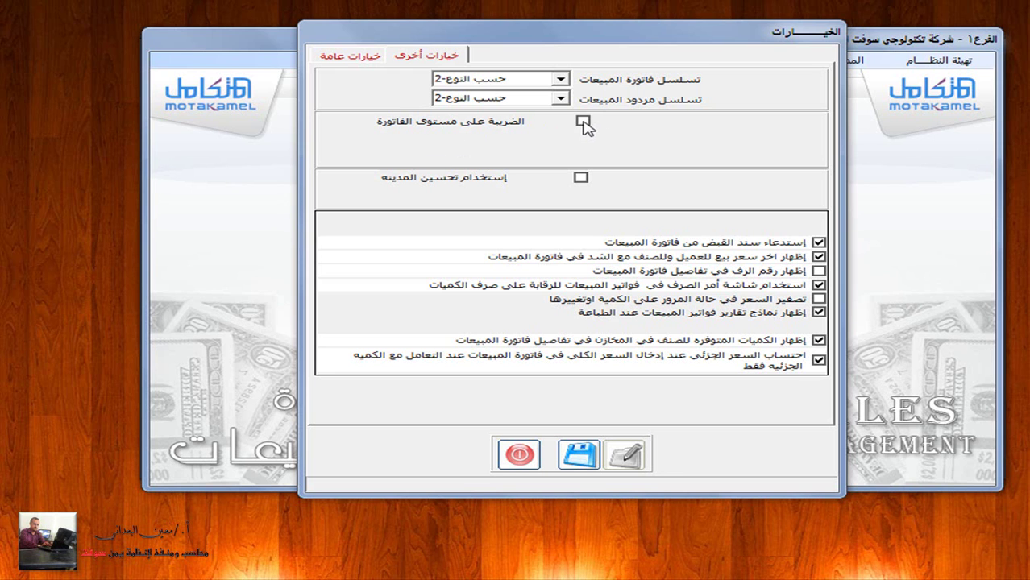
click(583, 122)
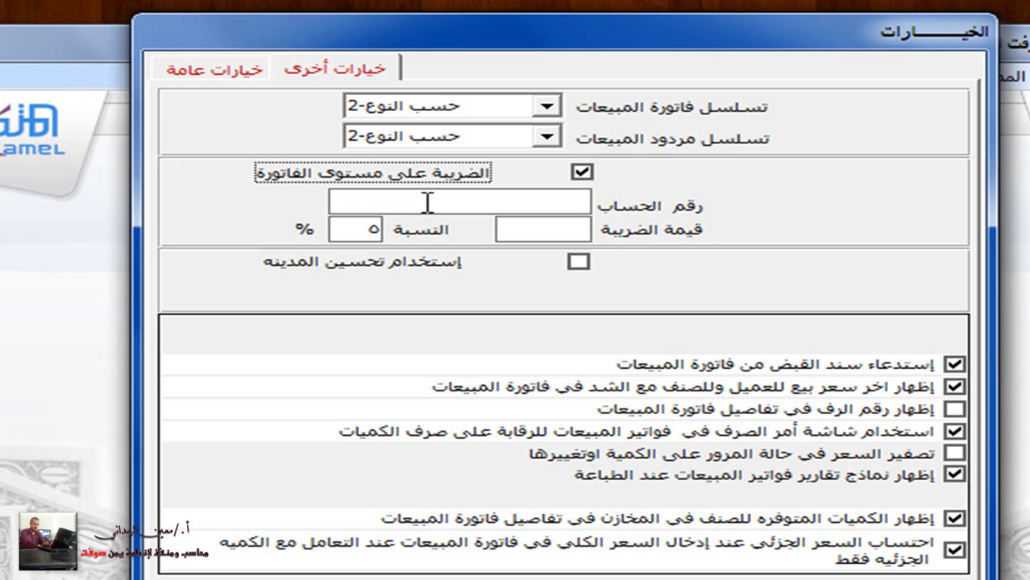
Set the invoice tax account to 22202005 and tick استخدام تحسين المدينة
click(521, 211)
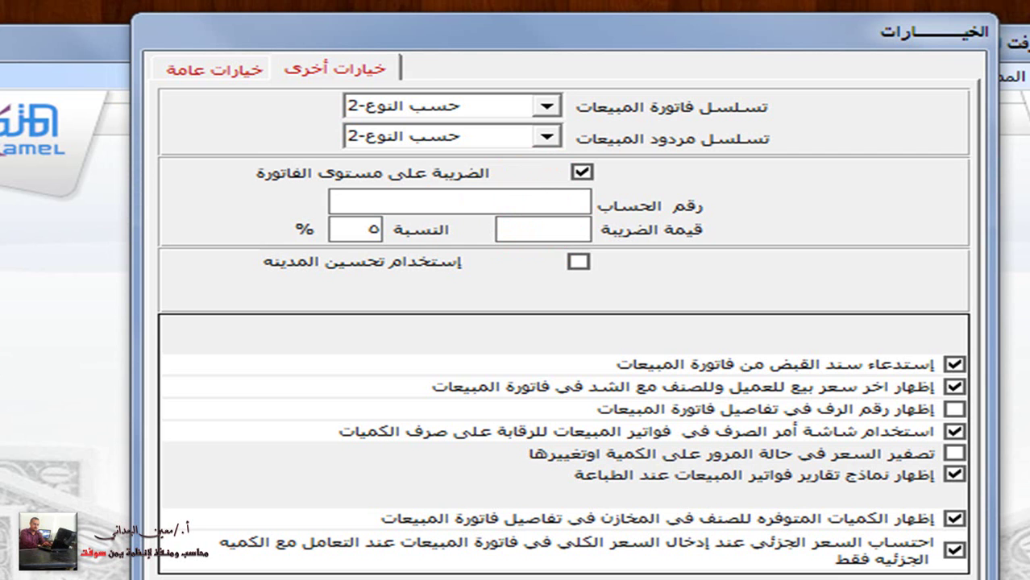
text(22202005)
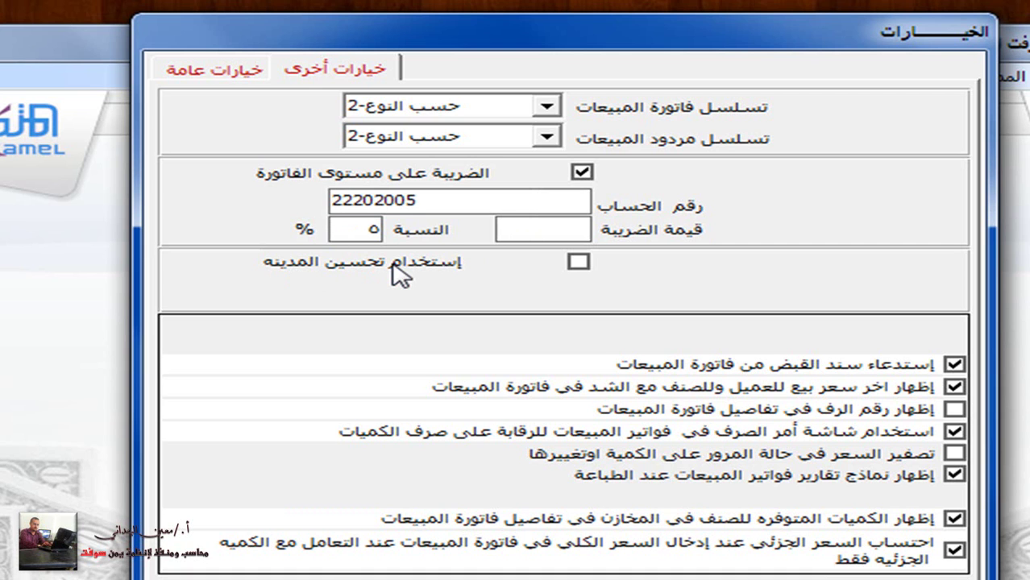
click(577, 264)
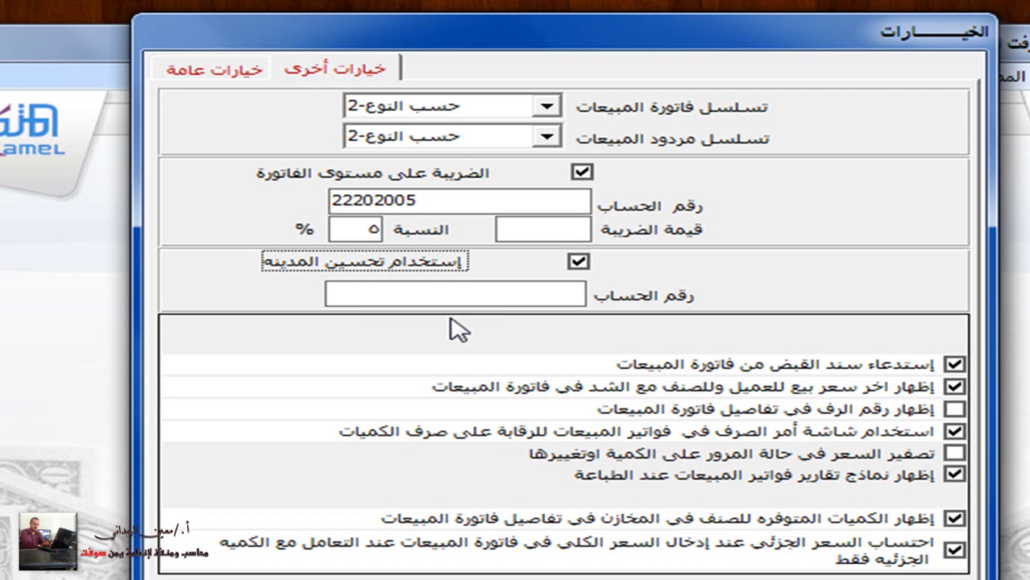
Assign account 22202006 to the city-improvement charge, then close Options and return to Sales Management
click(464, 293)
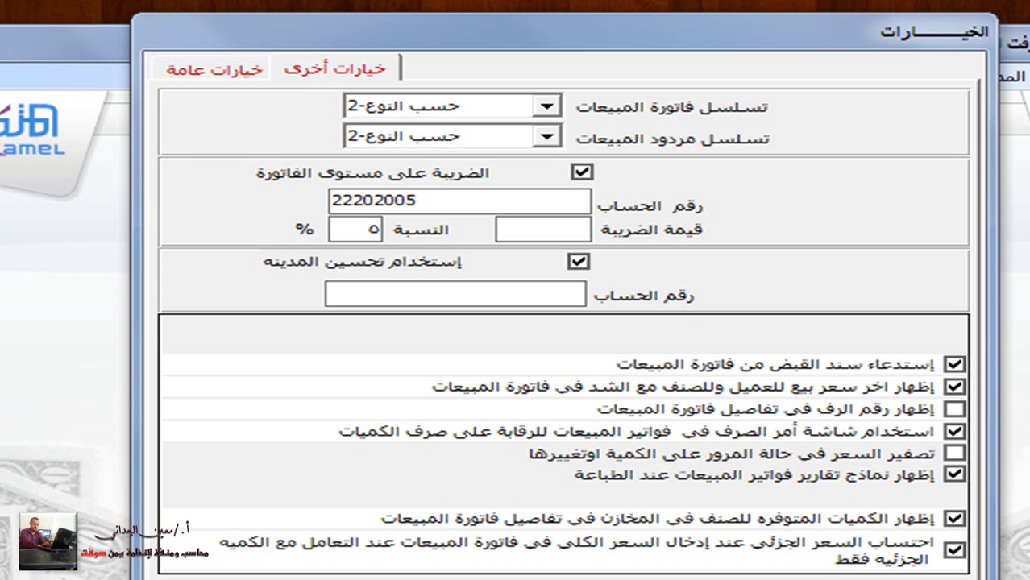
click(326, 292)
text(22202006)
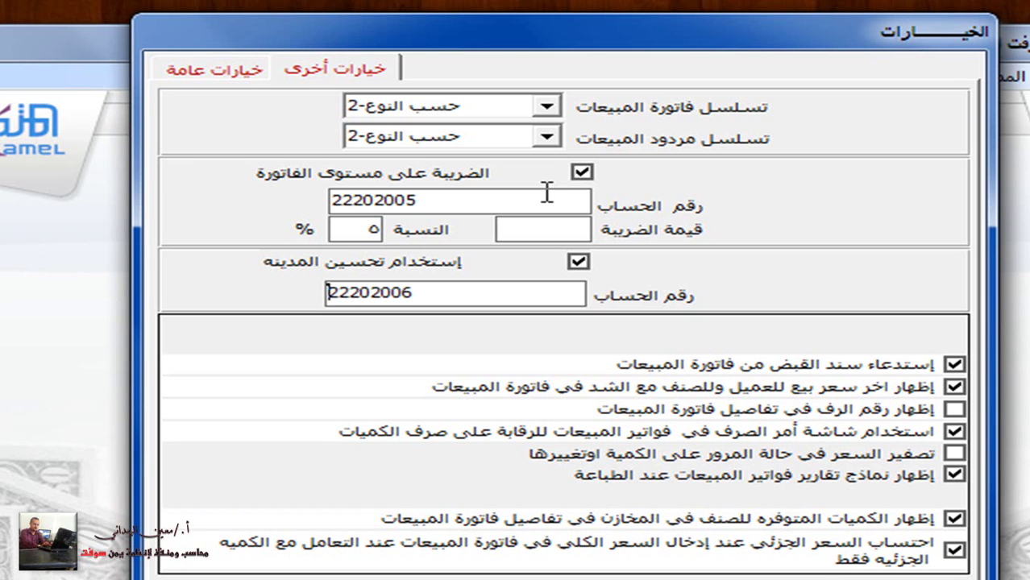
key(Tab)
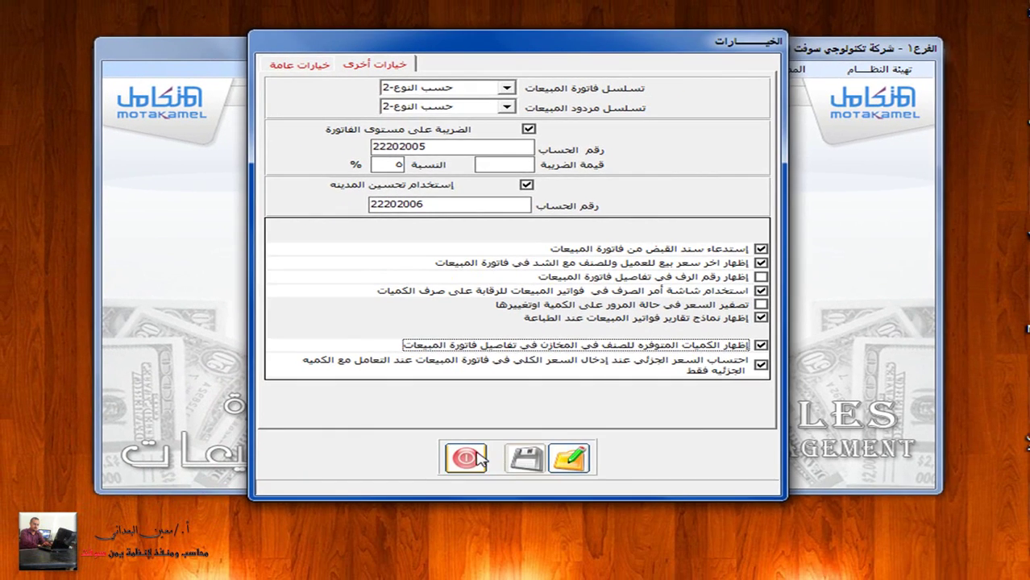
click(479, 458)
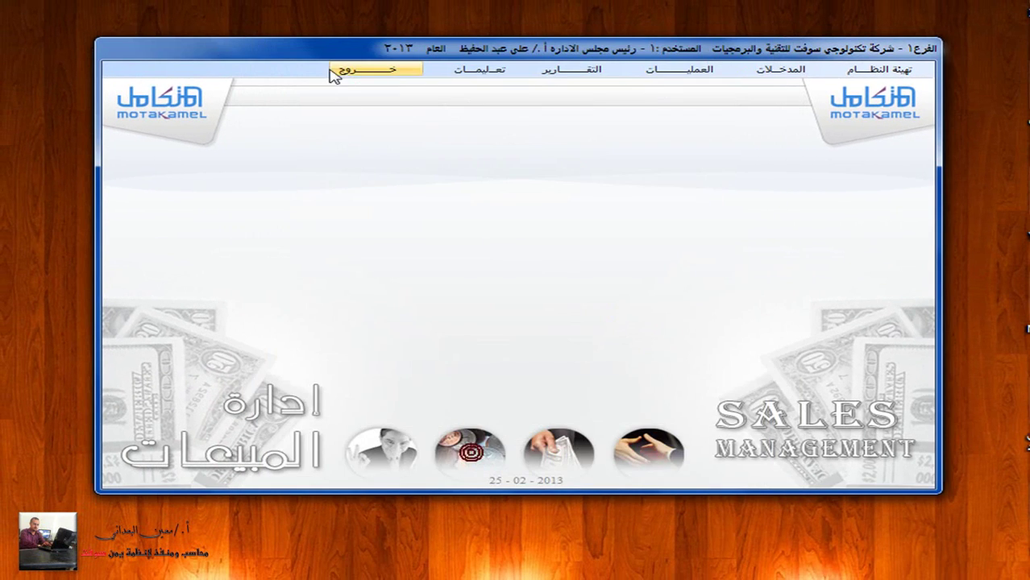
click(344, 69)
In Inventory's item data form, search 001 and load item 001-006
key(ctrl+i)
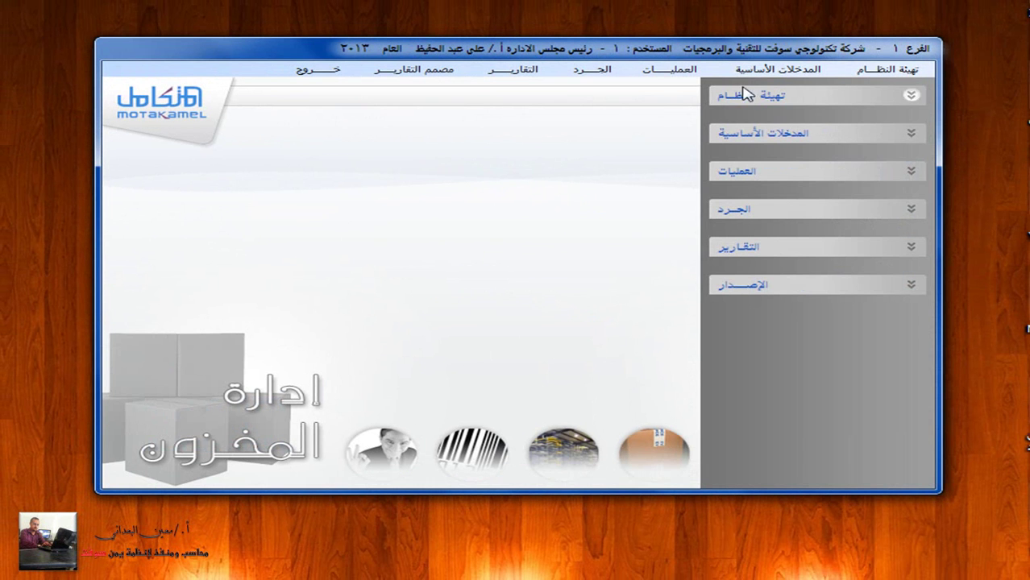
click(763, 69)
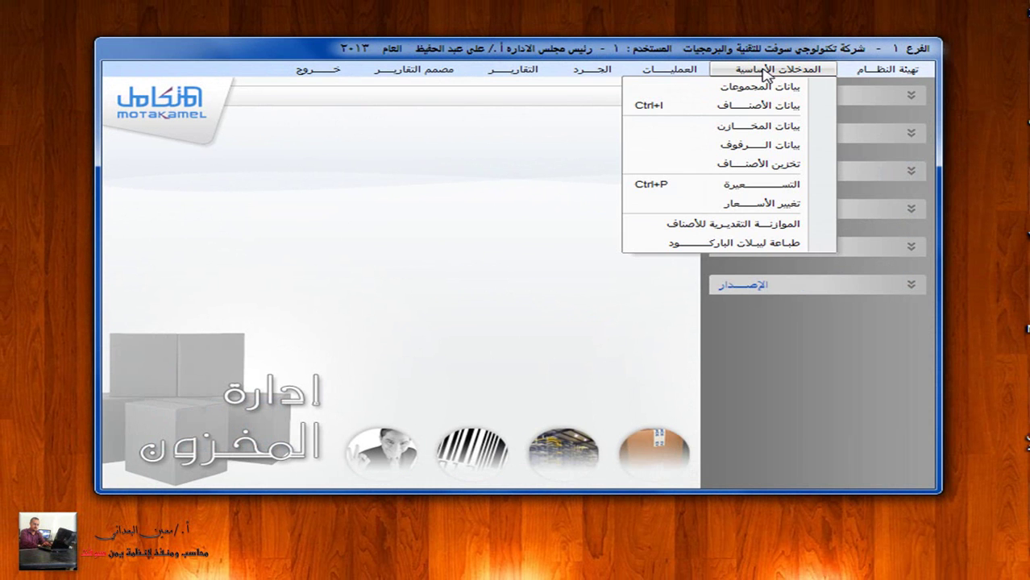
click(761, 105)
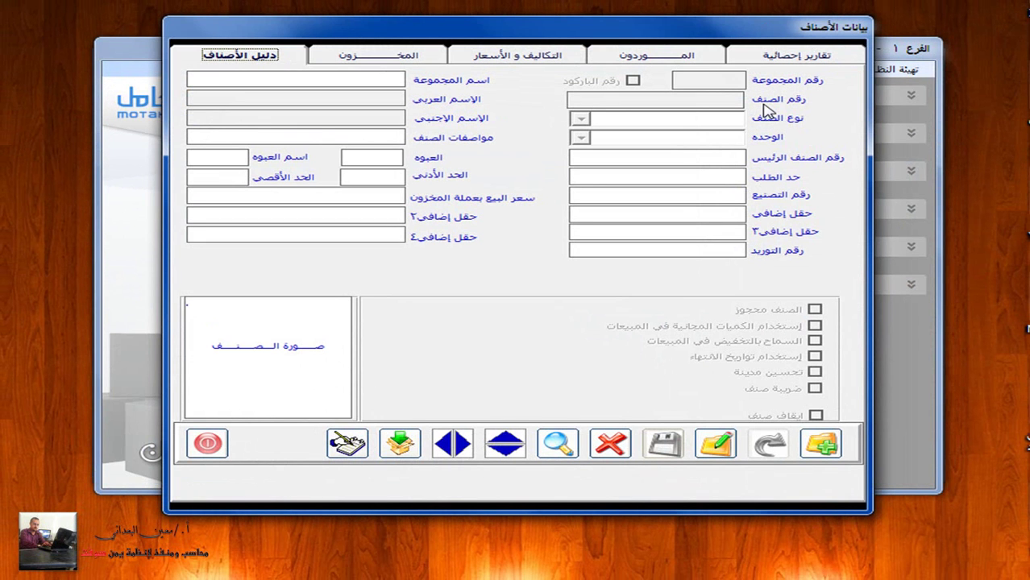
click(566, 444)
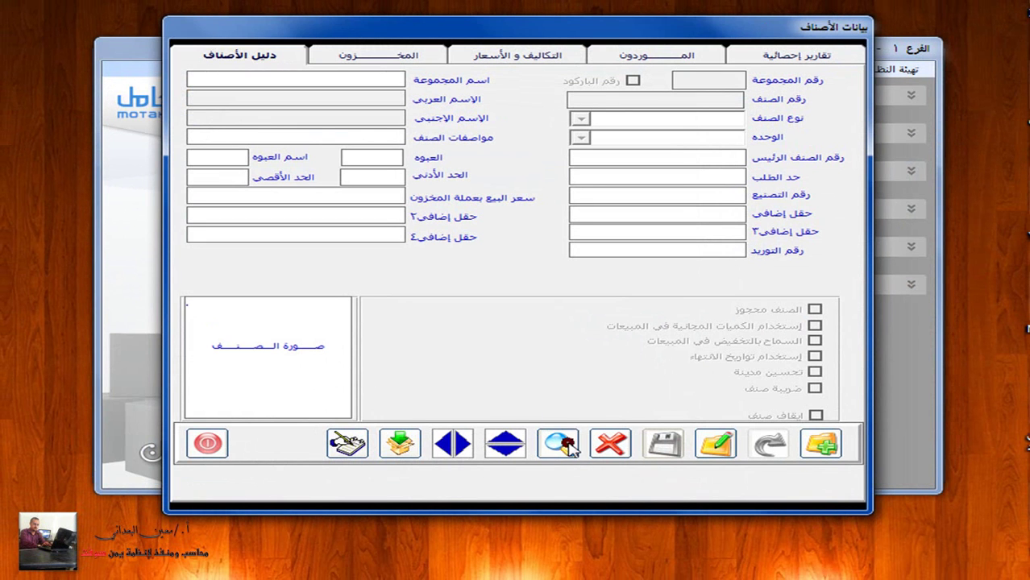
text(001)
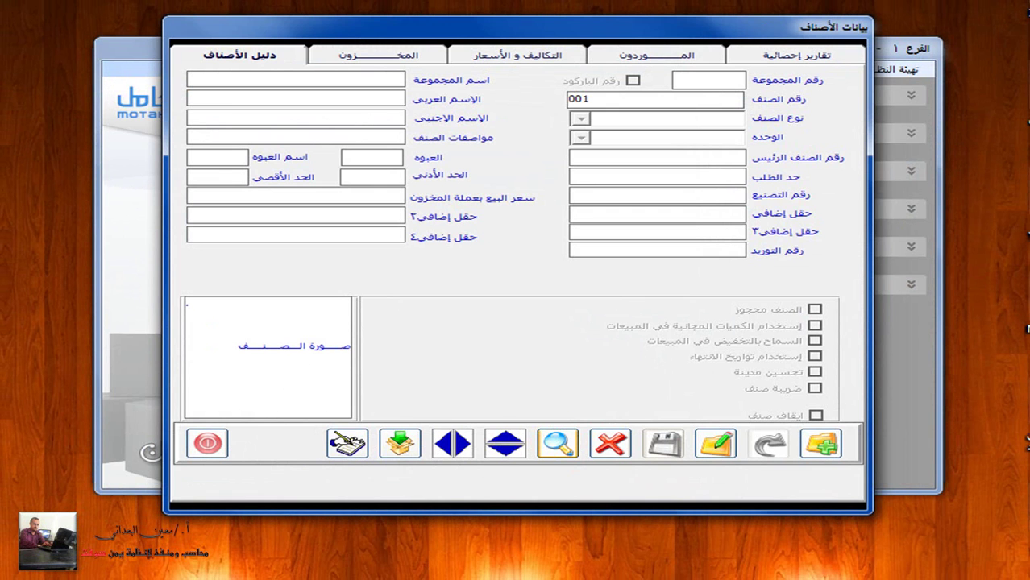
key(Return)
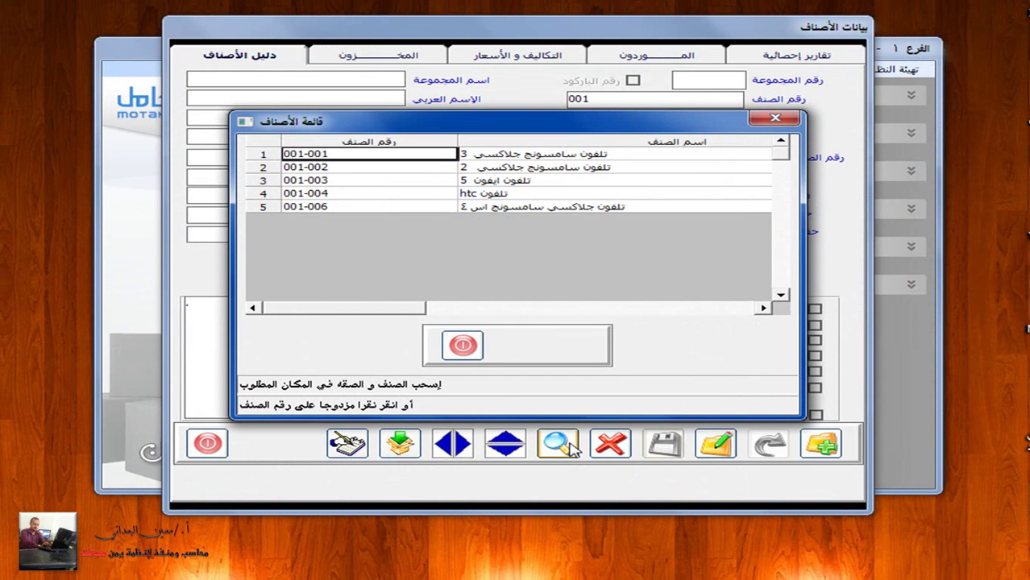
double_click(606, 209)
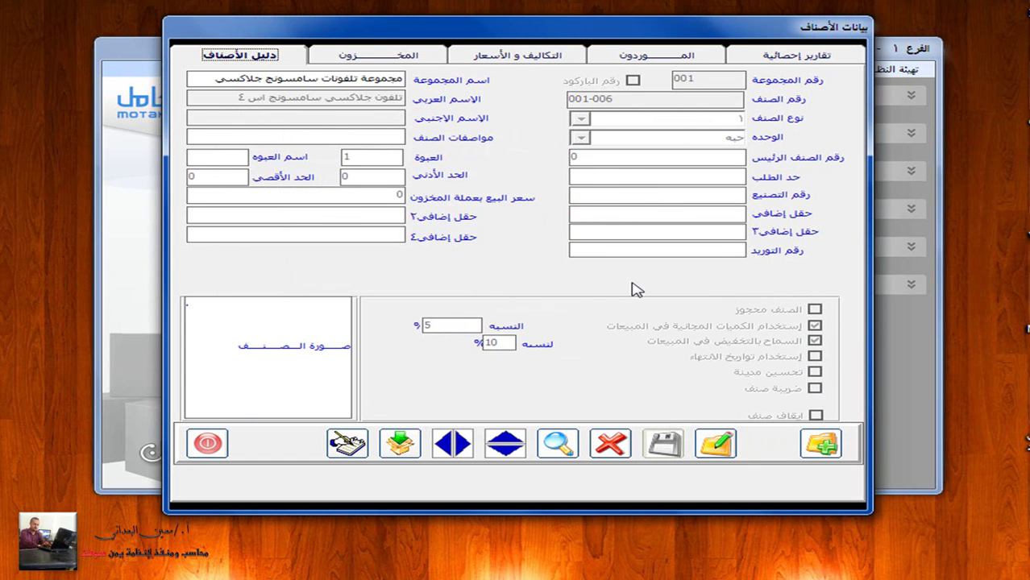
Give item 001-006 city improvement value 100 and item tax 5%, then save and close
click(716, 443)
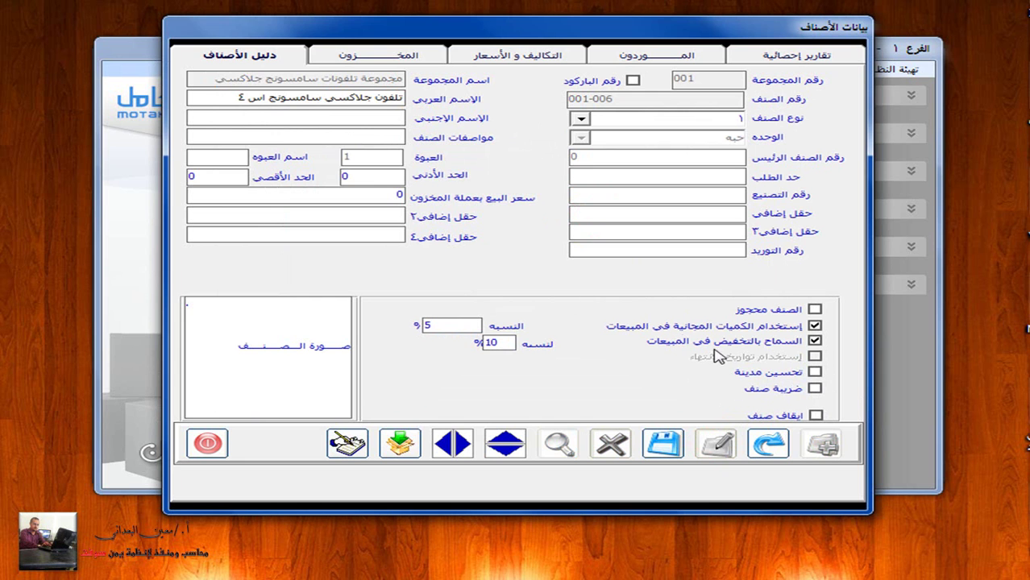
click(813, 373)
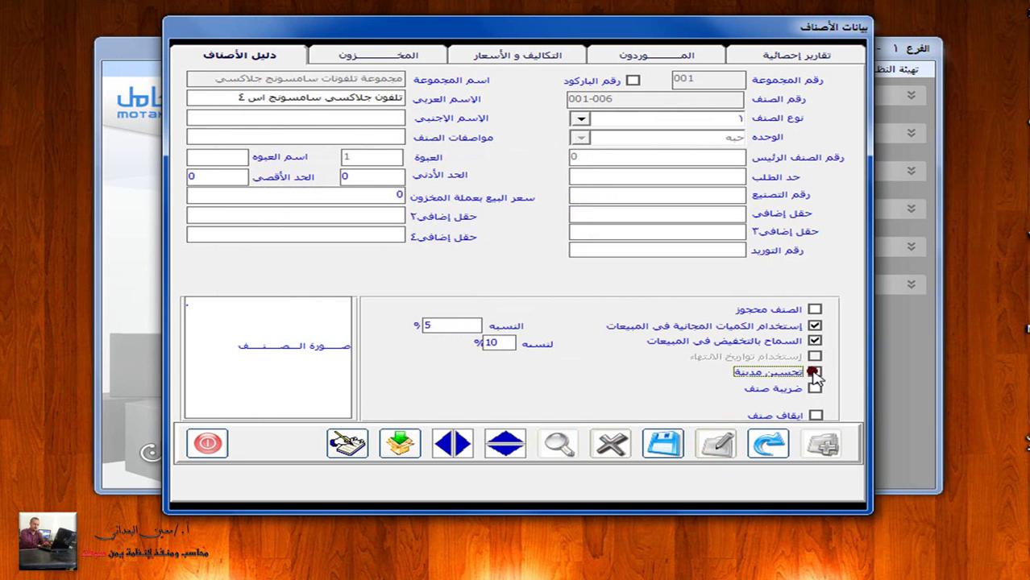
click(453, 367)
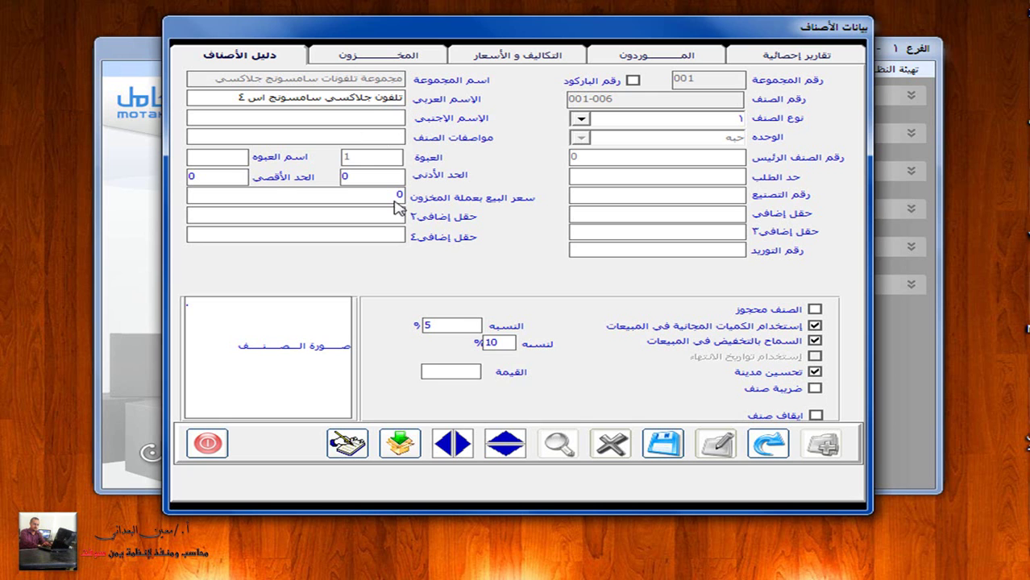
text(100)
click(815, 389)
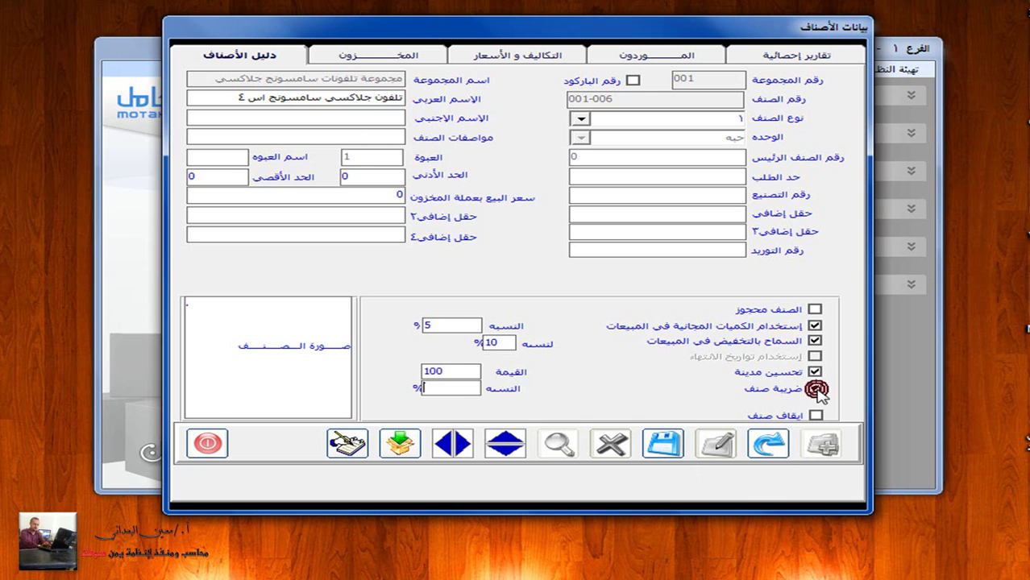
click(469, 388)
text(5)
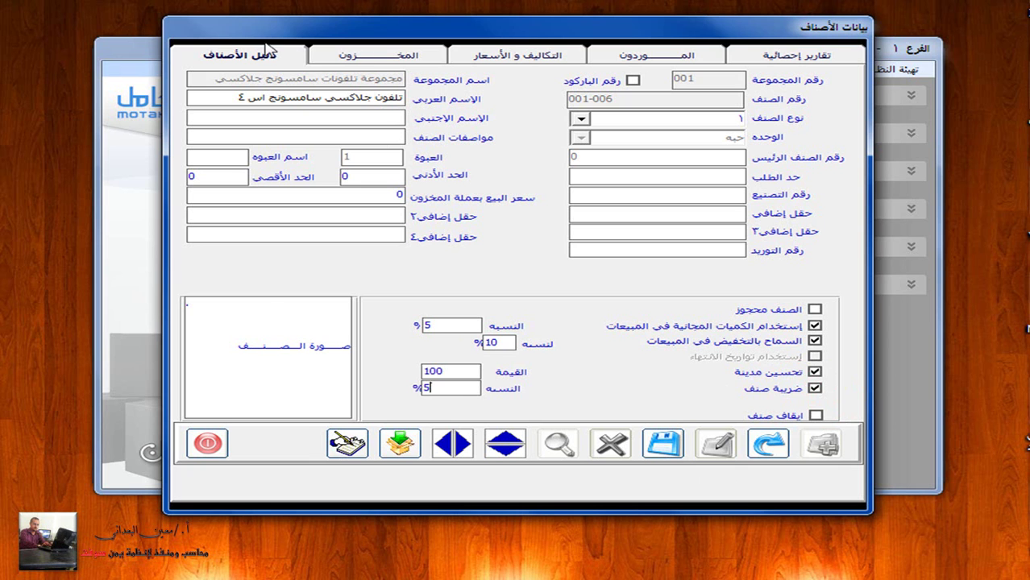
click(662, 443)
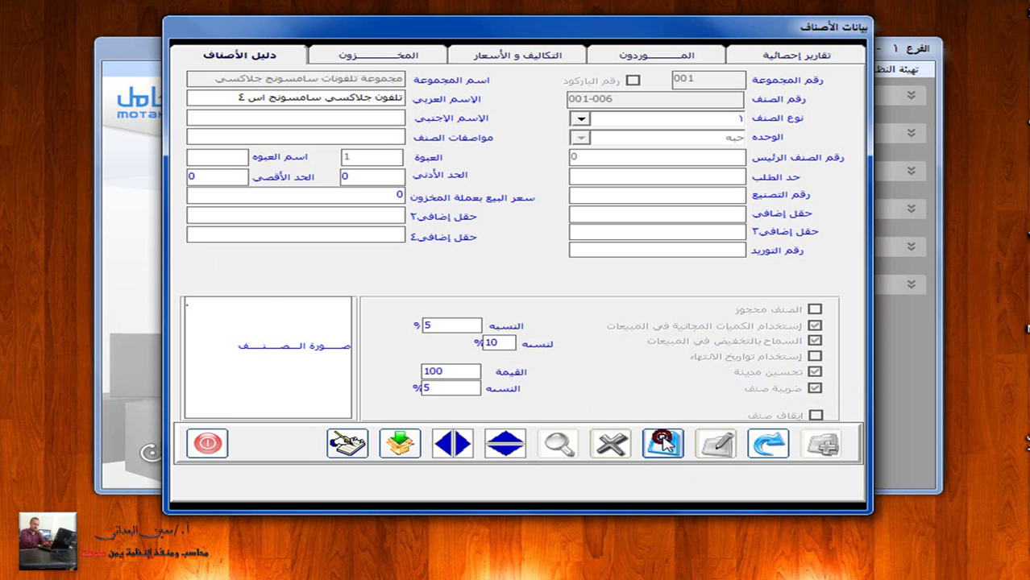
click(207, 443)
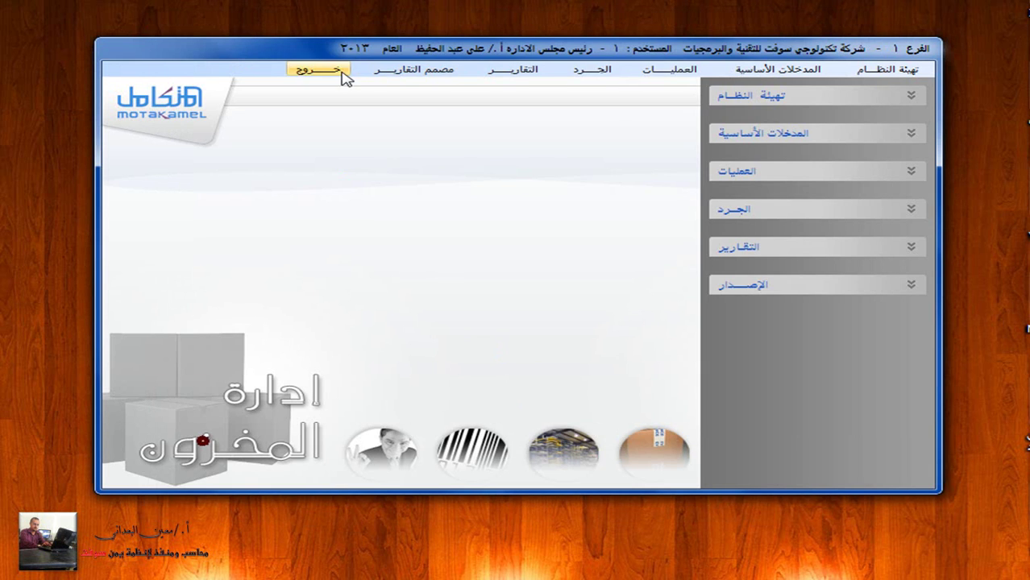
Re-save the Sales options on the خيارات أخرى page, then open فواتير المبيعات
click(340, 75)
click(900, 268)
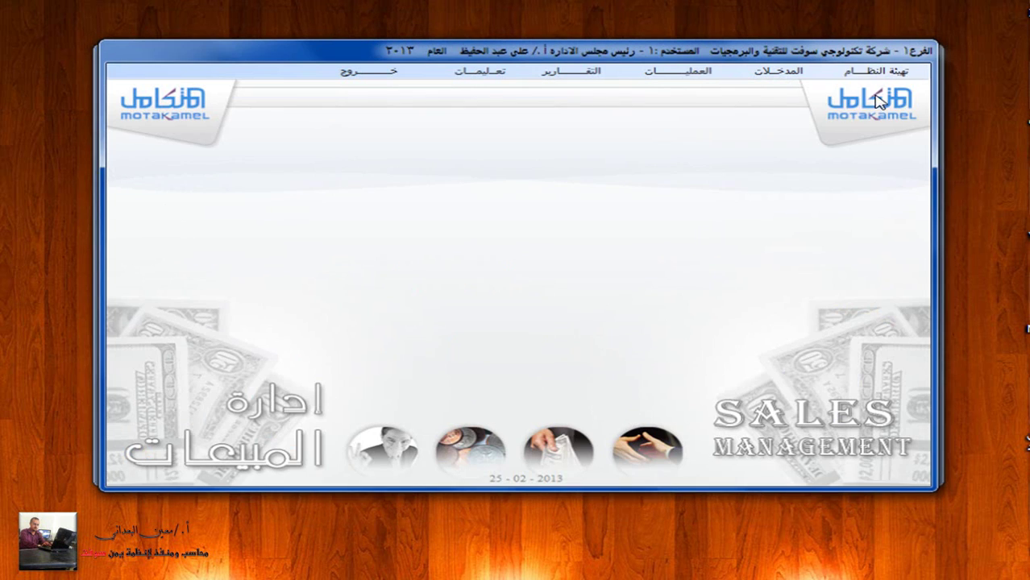
click(881, 70)
click(878, 85)
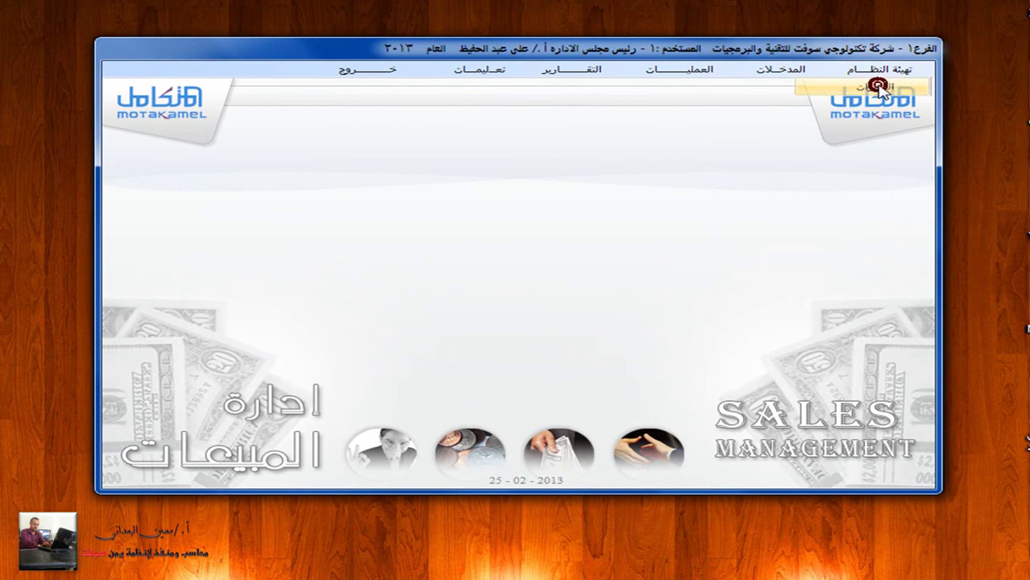
click(383, 69)
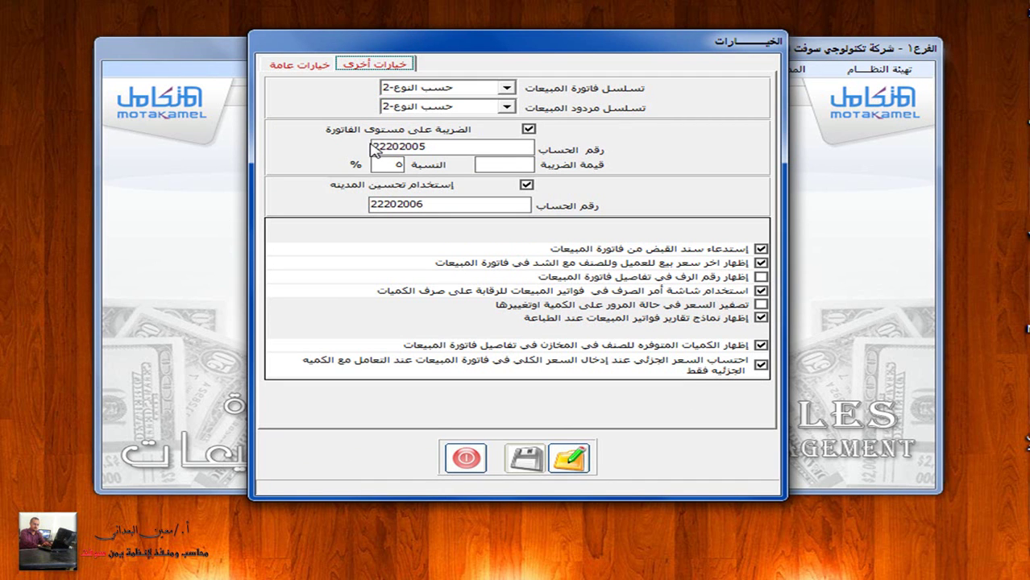
click(572, 457)
click(525, 458)
click(466, 458)
click(651, 69)
click(659, 147)
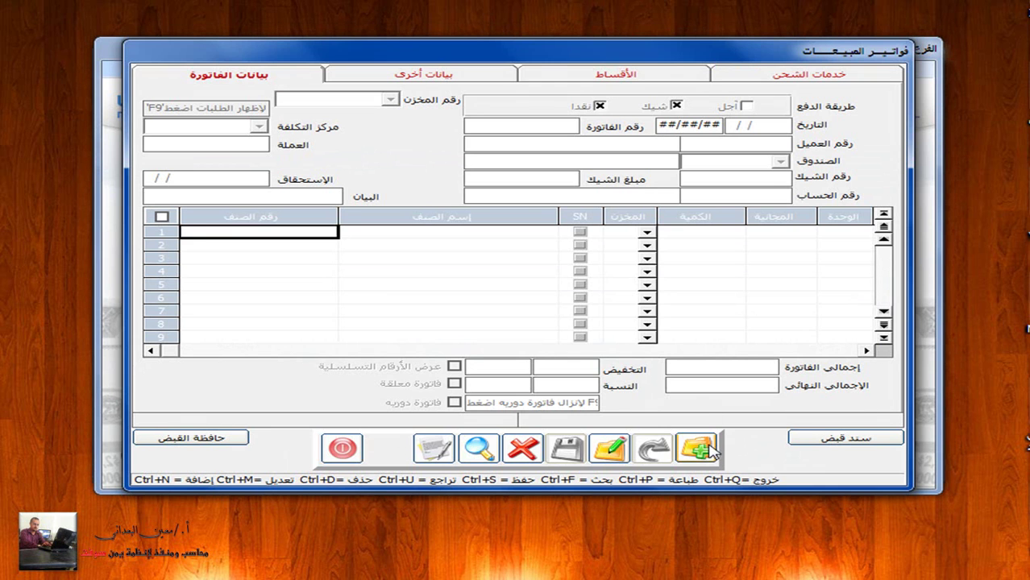
Start new credit invoice 1 for the main warehouse and pick its customer from the lookup
click(712, 452)
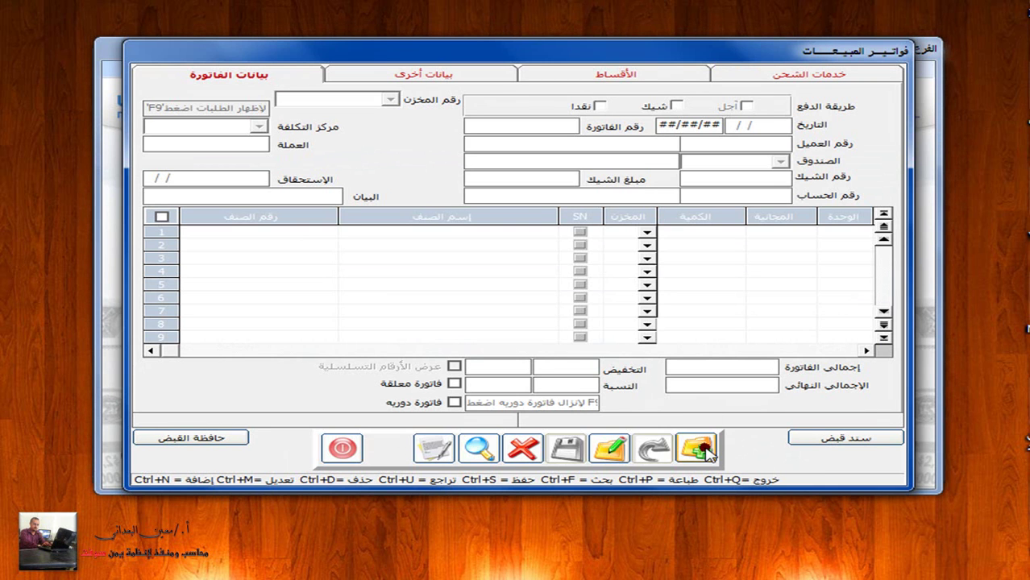
click(747, 105)
click(390, 99)
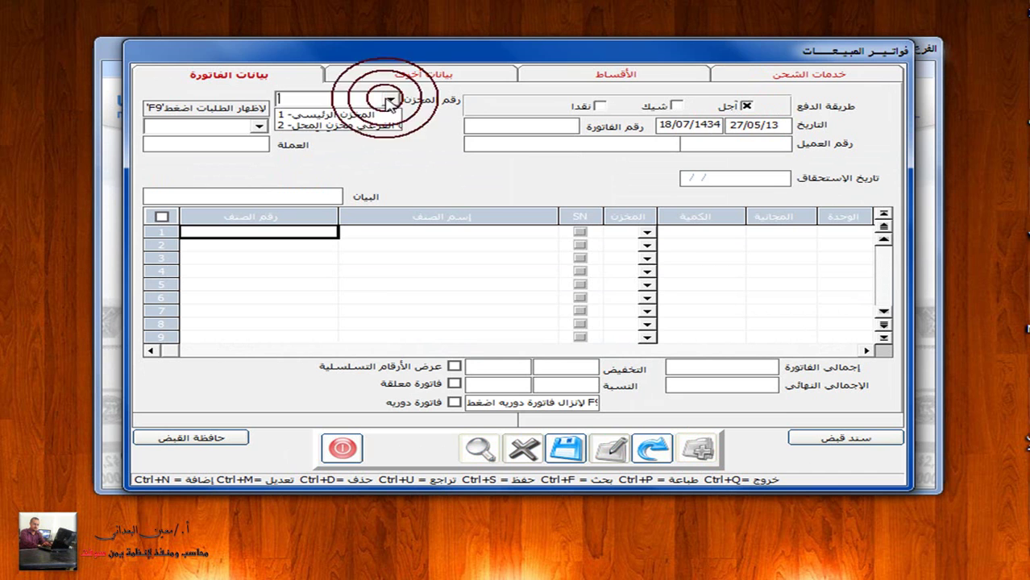
click(372, 113)
click(514, 126)
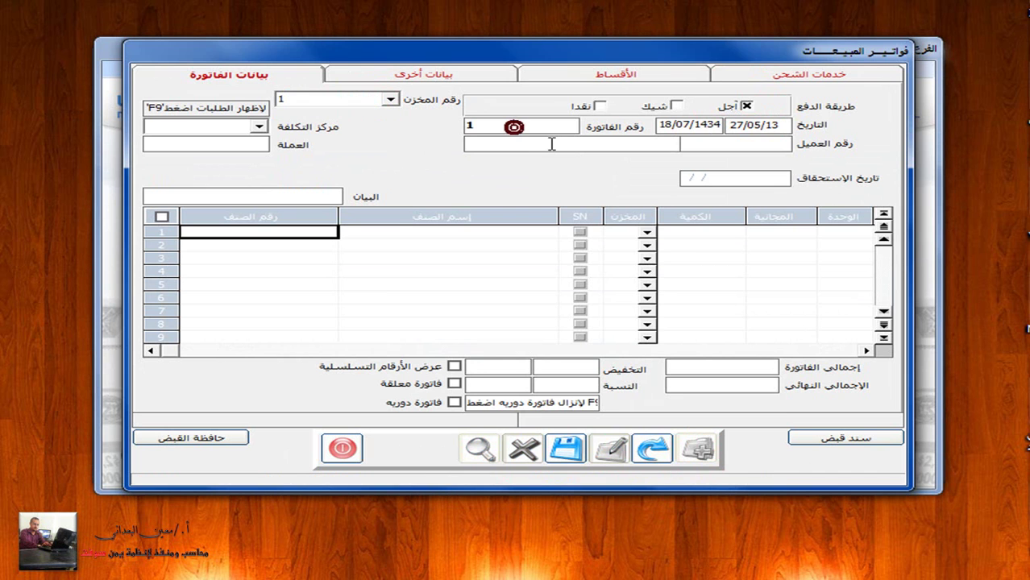
click(551, 143)
double_click(551, 144)
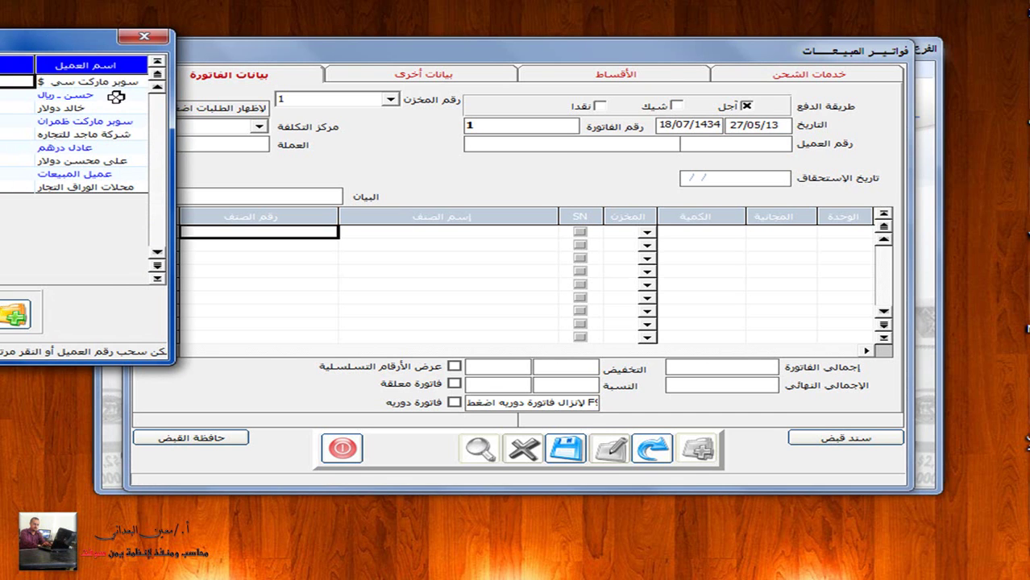
double_click(117, 97)
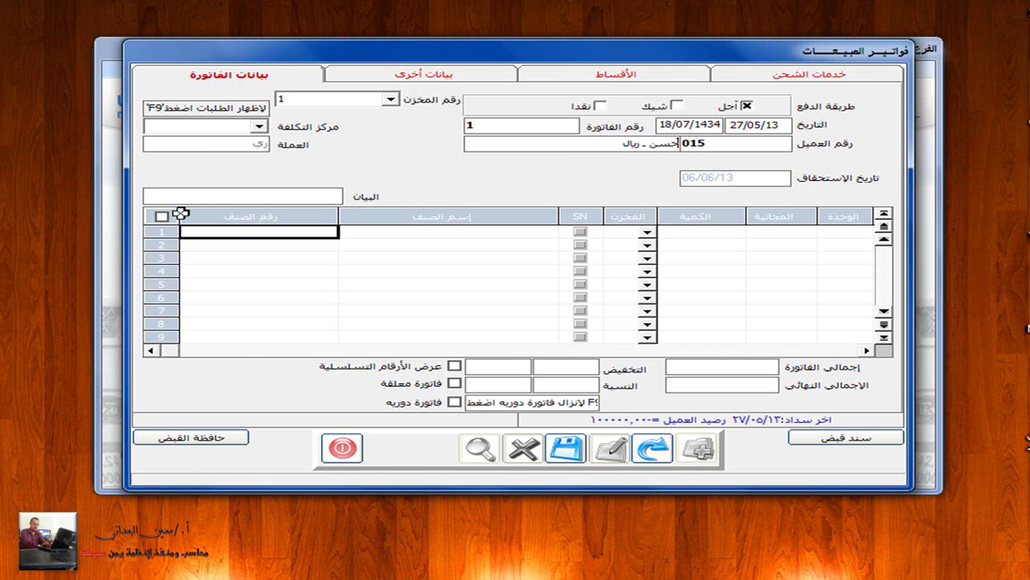
click(242, 231)
Enter row 1: item 001-001 (Samsung Galaxy 3), quantity 25 at price 150000
text(001-)
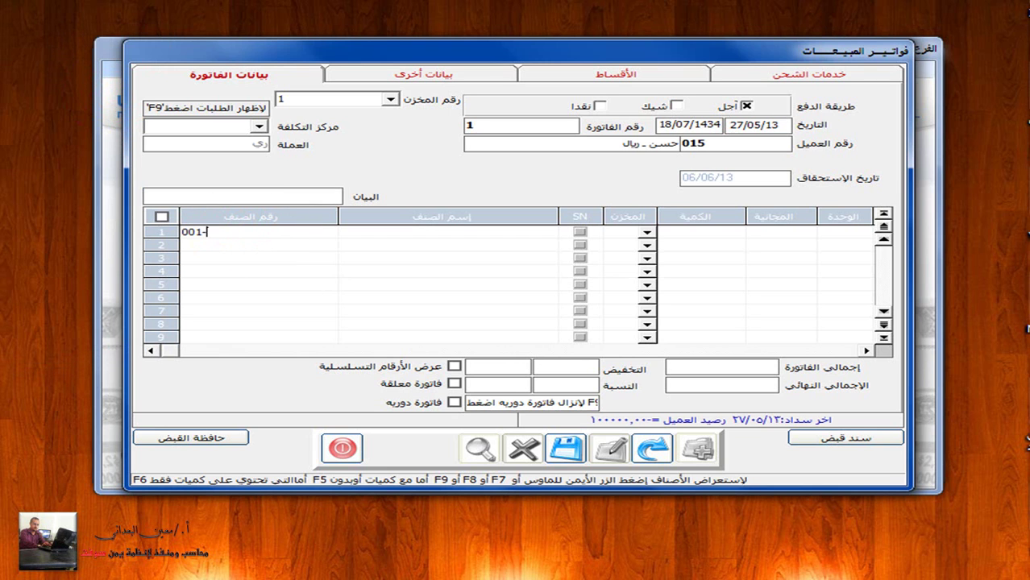
text(-00)
key(BackSpace)
key(BackSpace)
key(BackSpace)
key(BackSpace)
text(-001)
key(Return)
key(Return)
key(Return)
text(25)
key(Return)
key(Return)
key(Return)
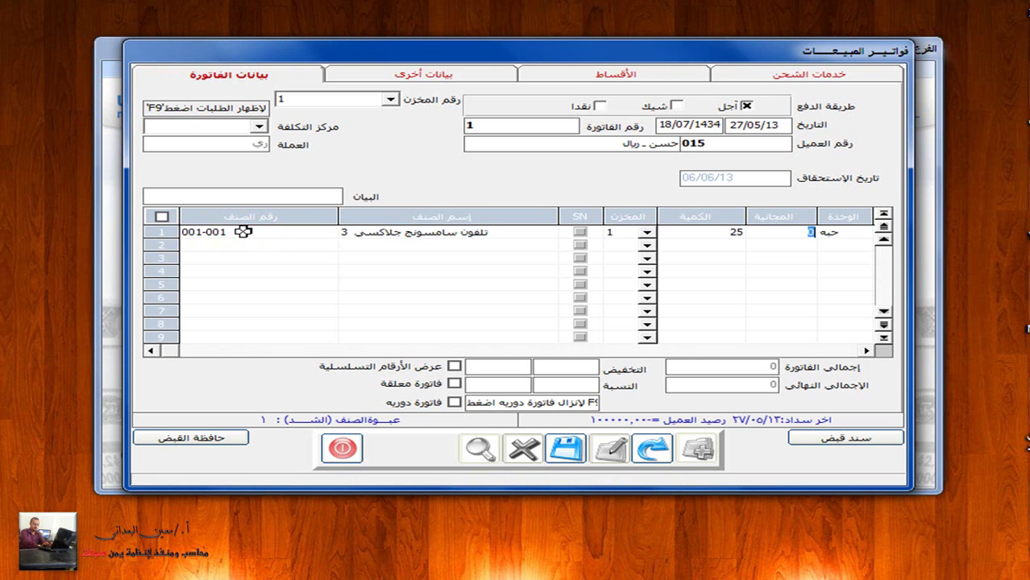
text(150000)
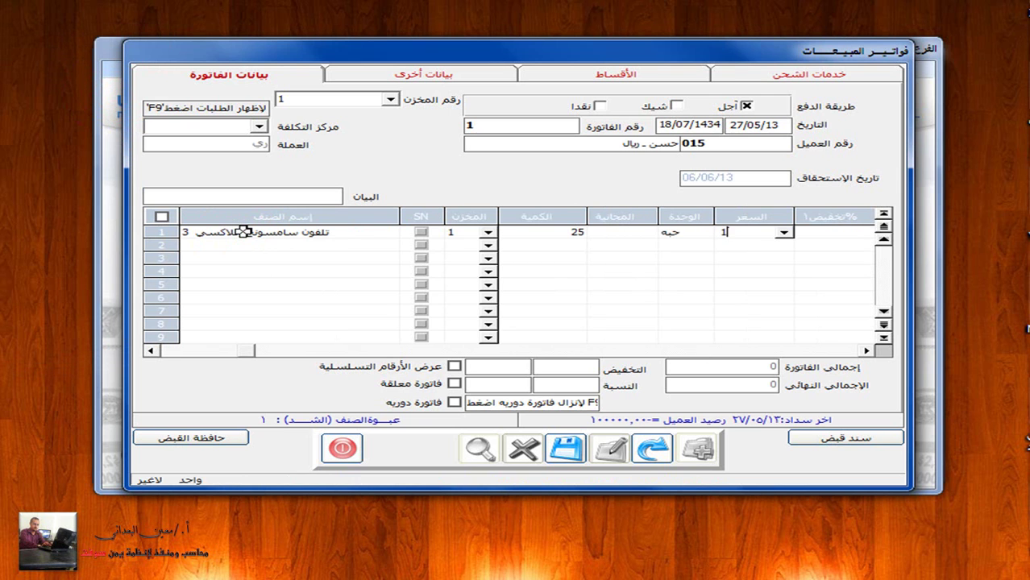
key(Return)
key(Return)
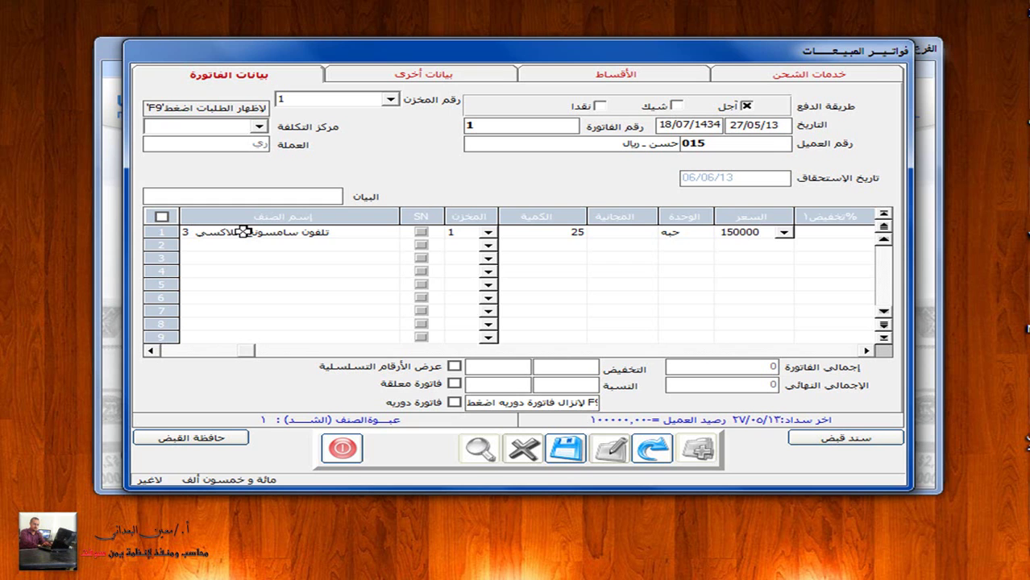
key(Return)
key(Return)
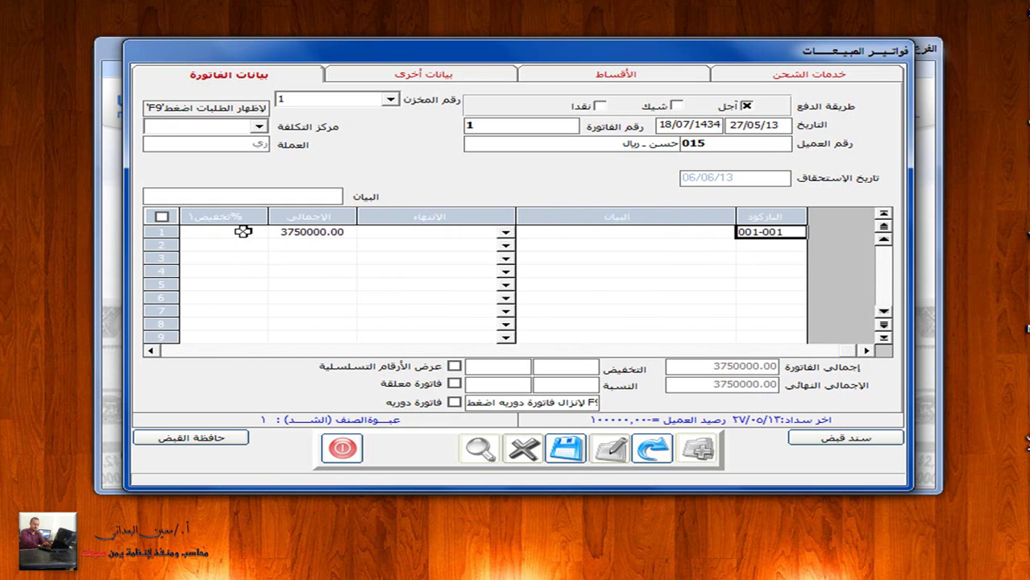
key(Return)
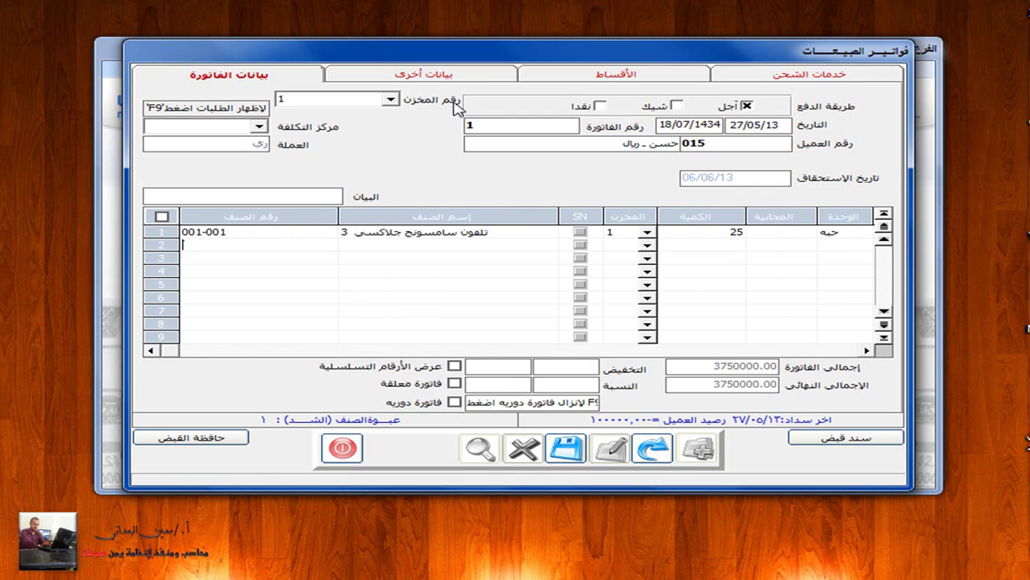
Tick تحسين مدينة and ضريبة الفاتورة (tax 187500.00) and save invoice 1, totalling 3937500.00
click(484, 77)
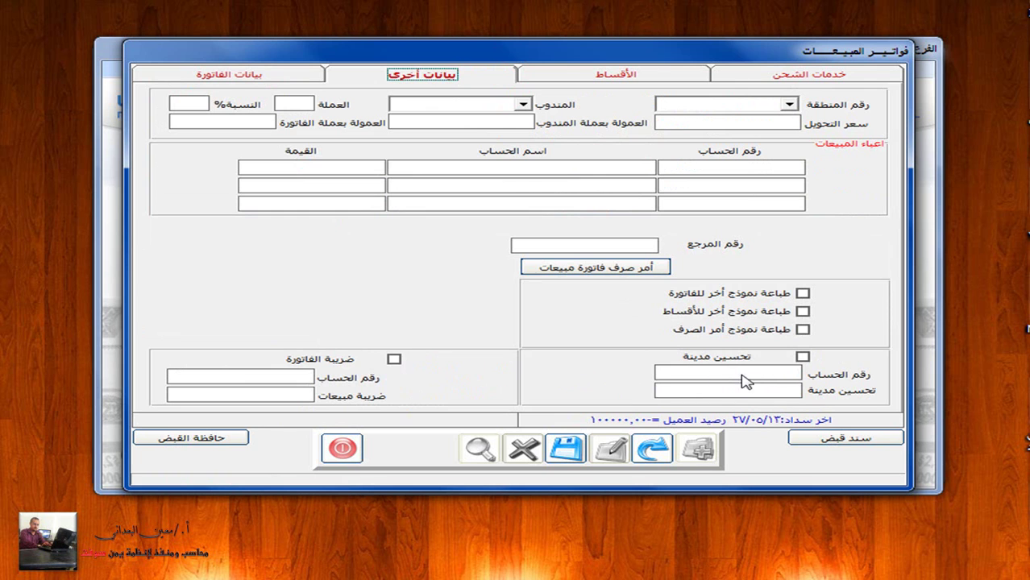
click(802, 355)
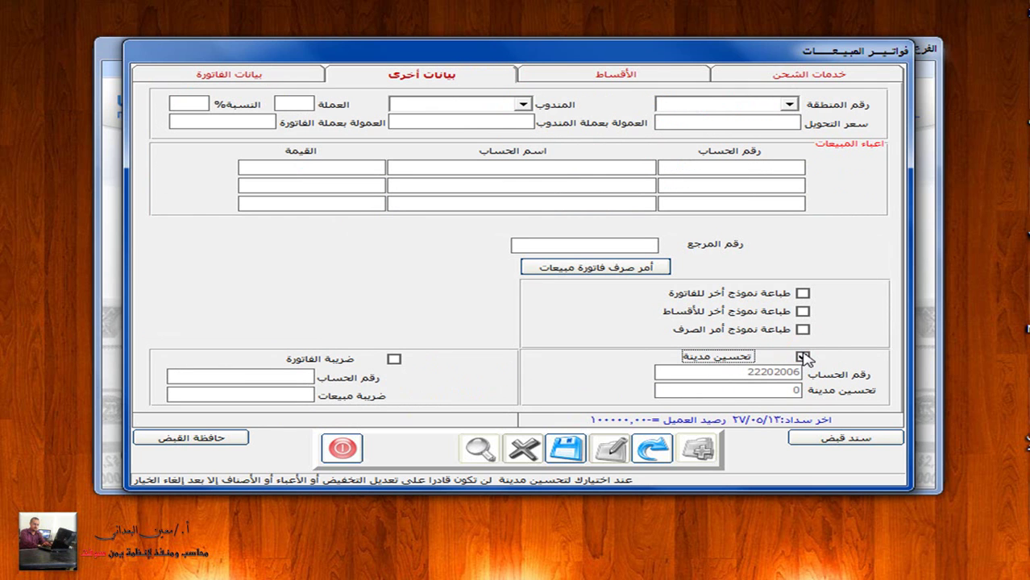
click(394, 359)
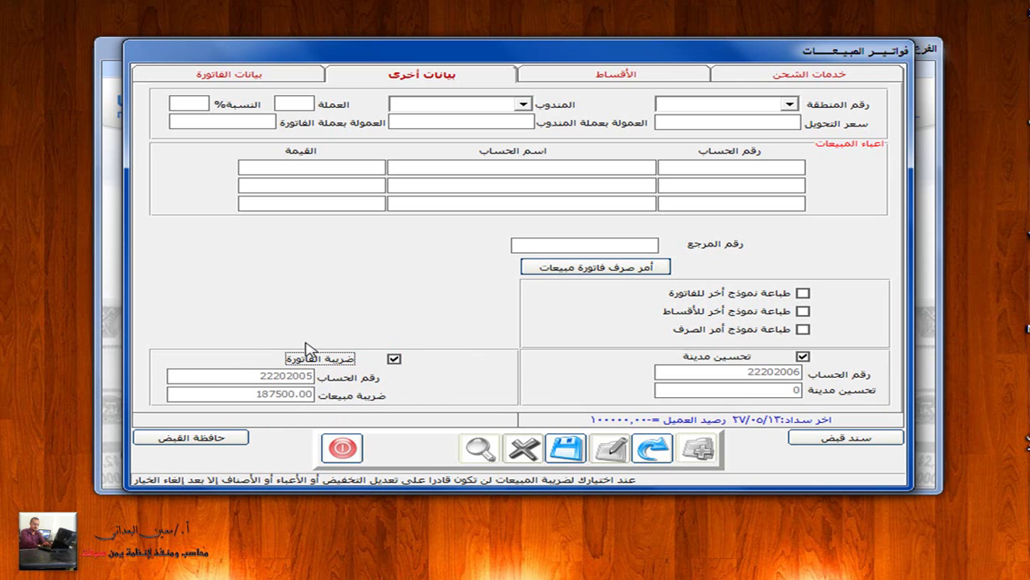
click(262, 78)
click(432, 77)
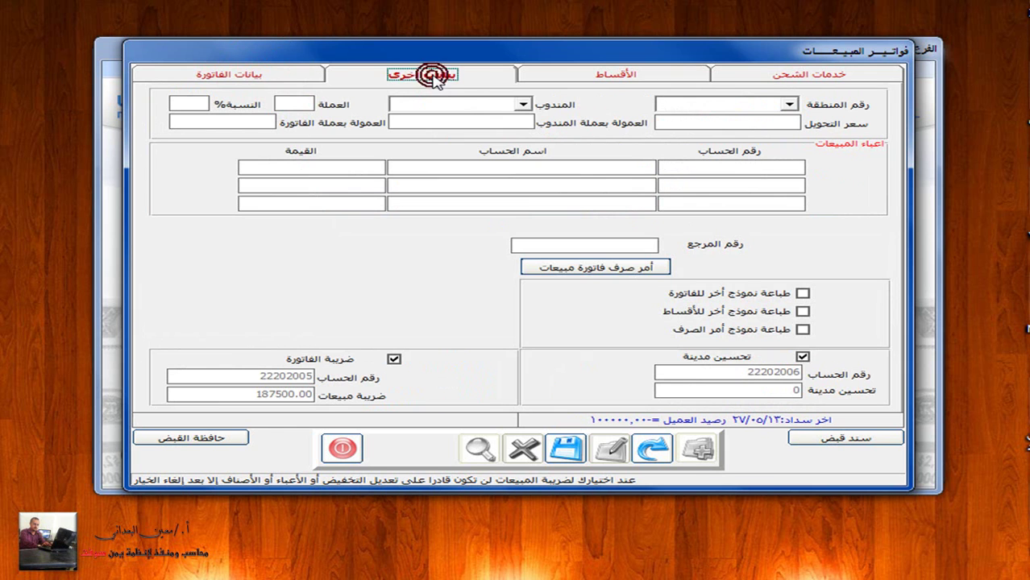
click(567, 448)
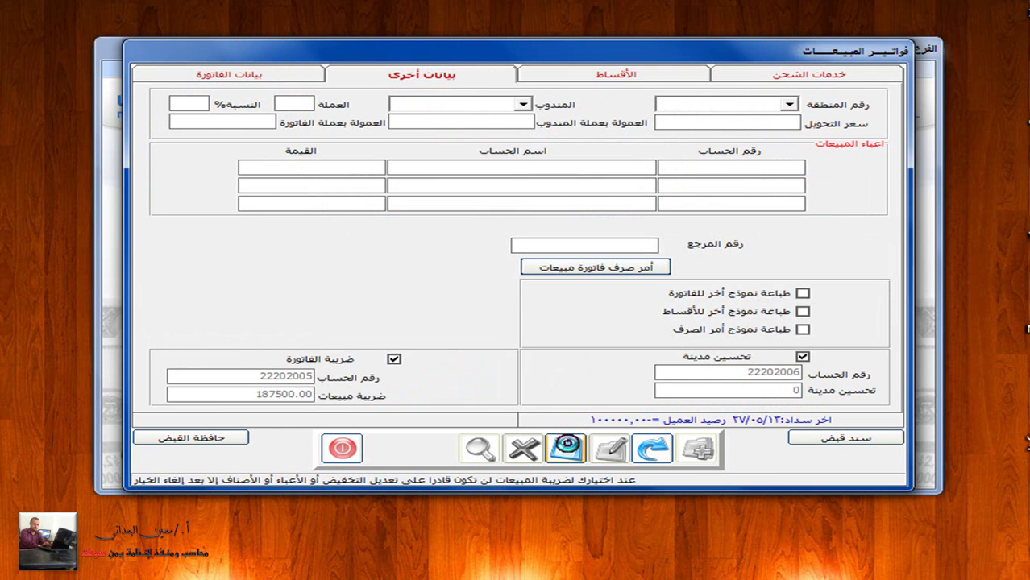
click(282, 77)
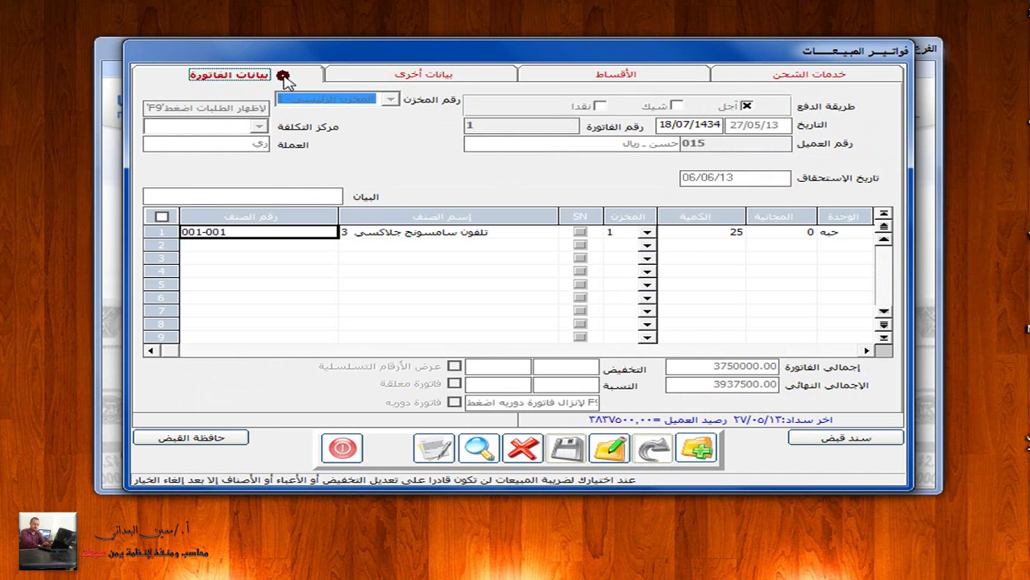
Close the invoice and Sales module and open General Ledger's posting menu
click(341, 448)
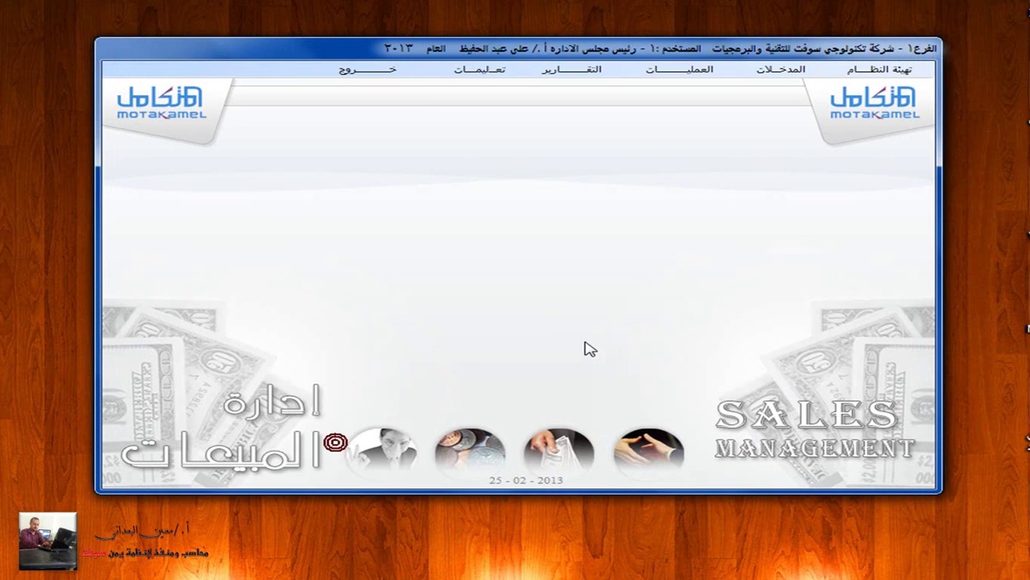
click(352, 69)
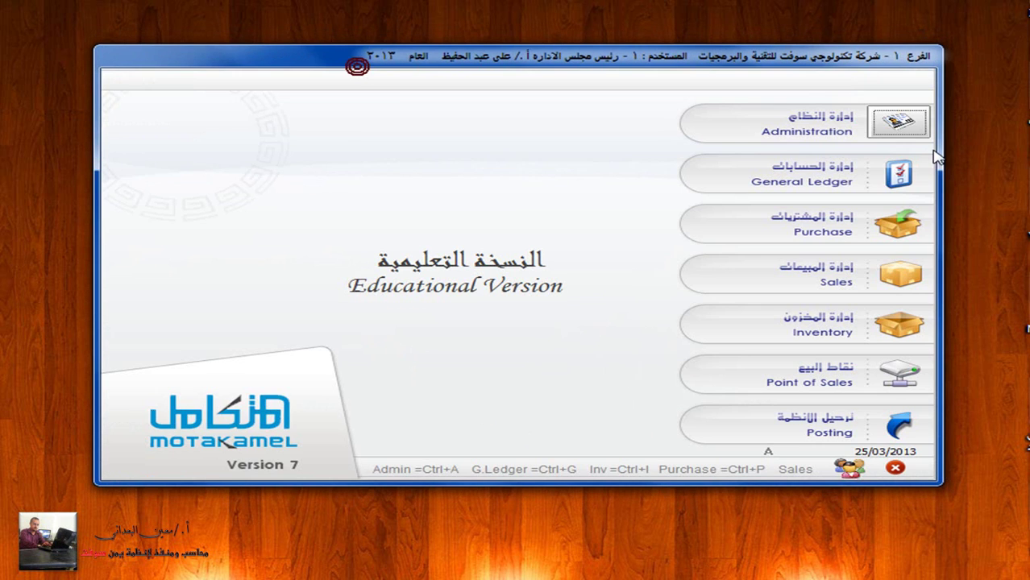
click(898, 172)
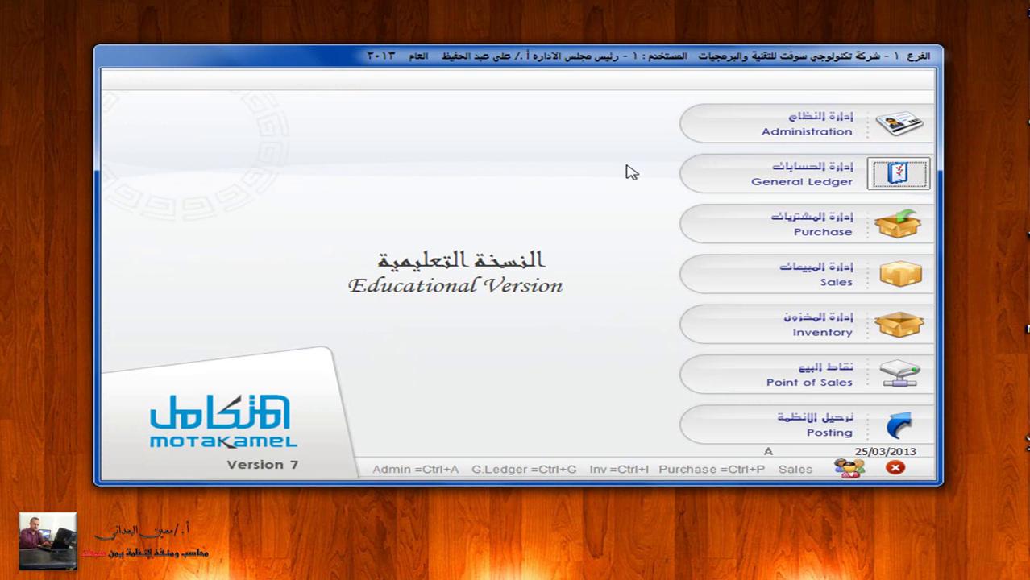
click(830, 176)
click(575, 69)
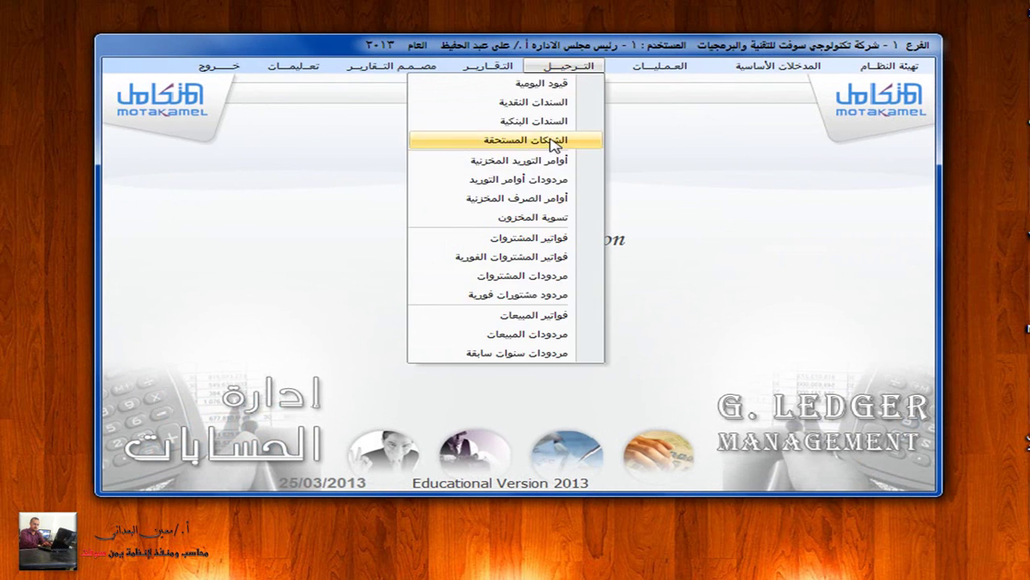
Post credit sales invoice 1 with payment method أجل, invoice by invoice, and close the window
click(562, 315)
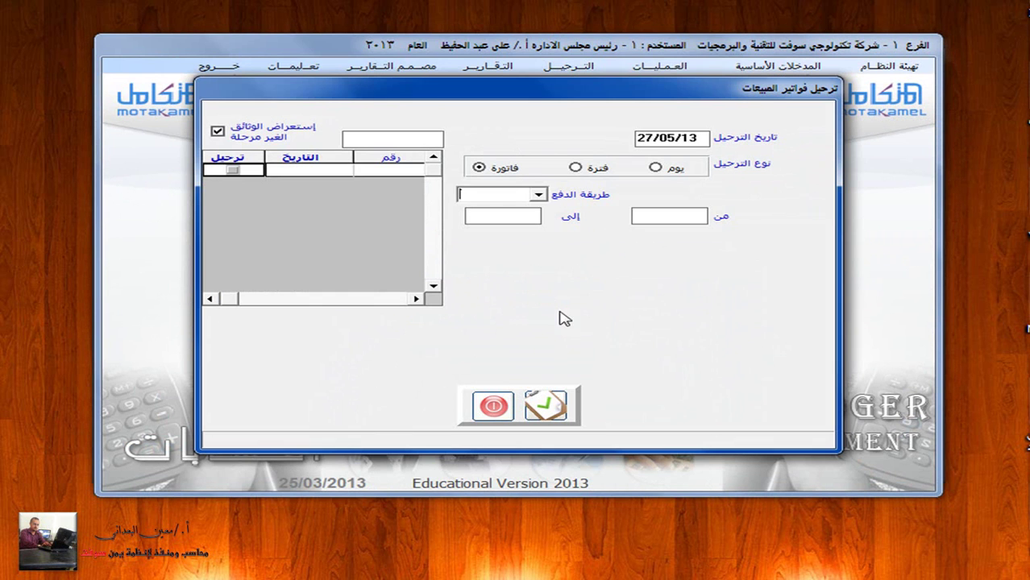
click(537, 194)
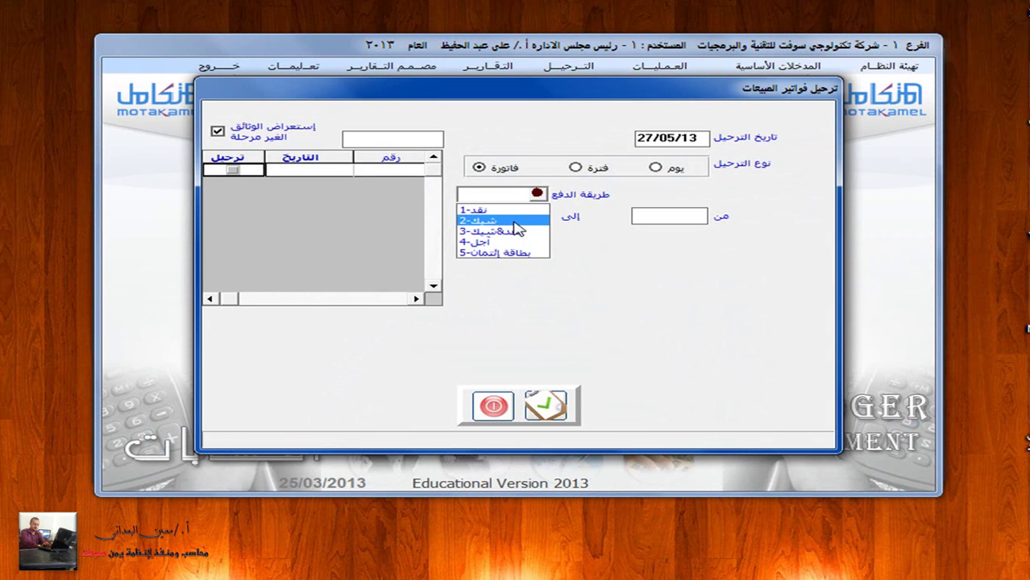
click(506, 242)
click(492, 167)
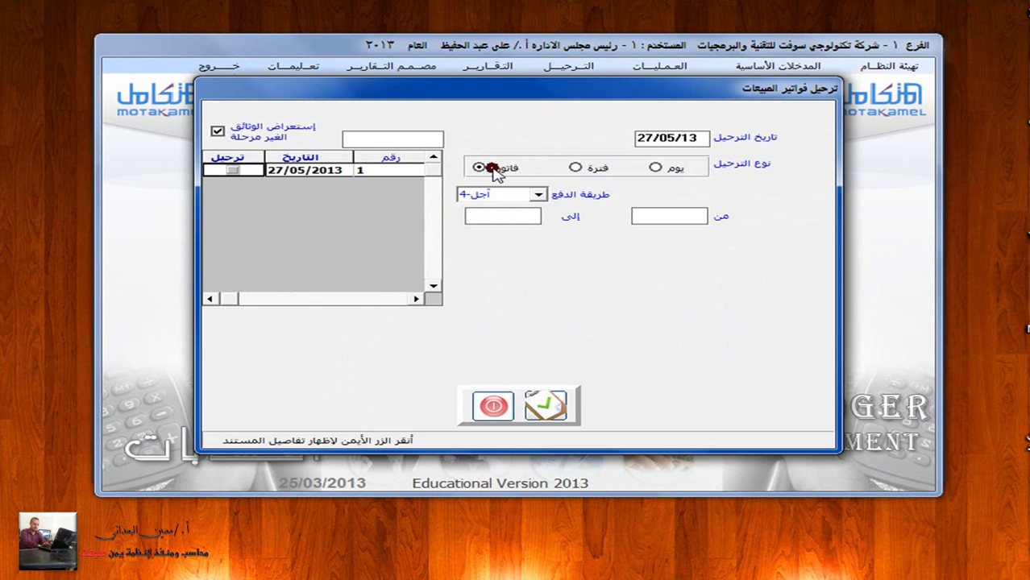
click(556, 410)
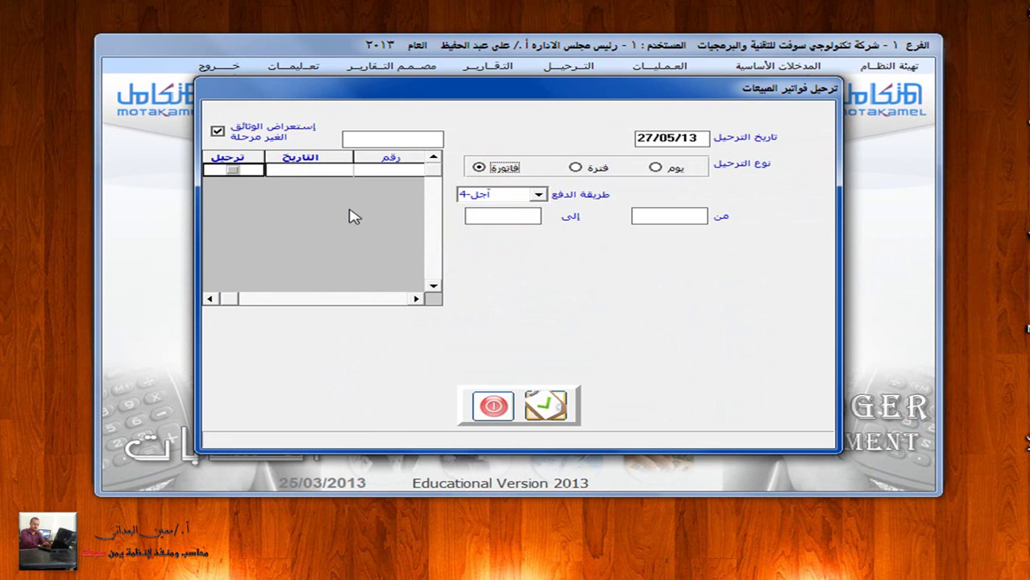
click(495, 406)
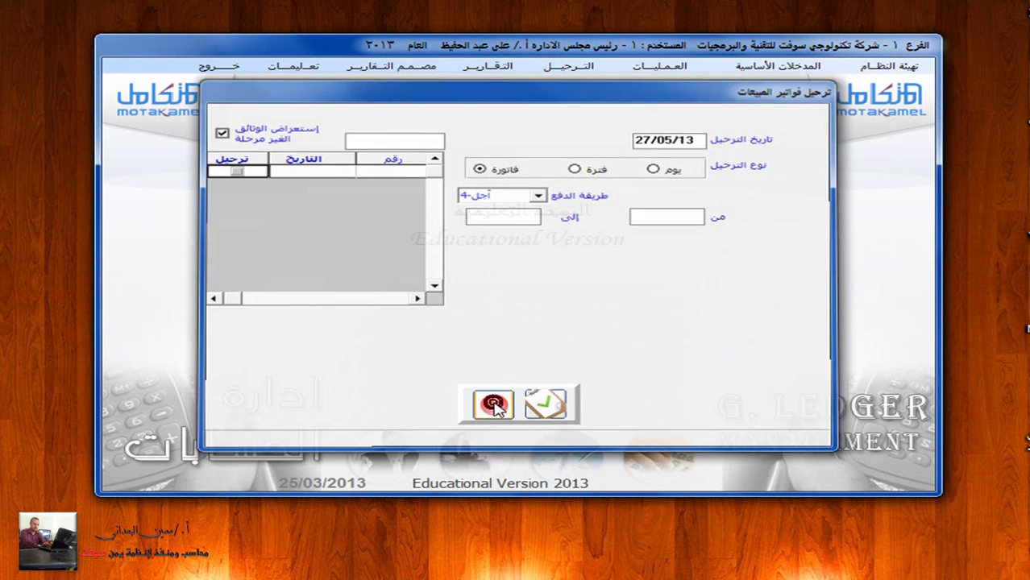
click(489, 67)
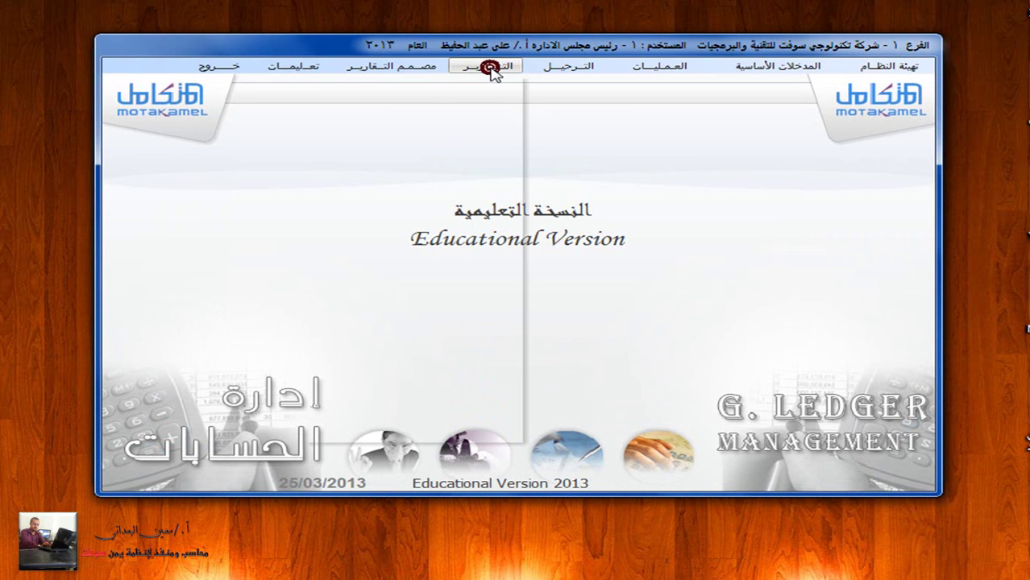
Preview the general journal for credit sales invoices, showing invoice 1 balancing at 6,611,572.50
click(480, 356)
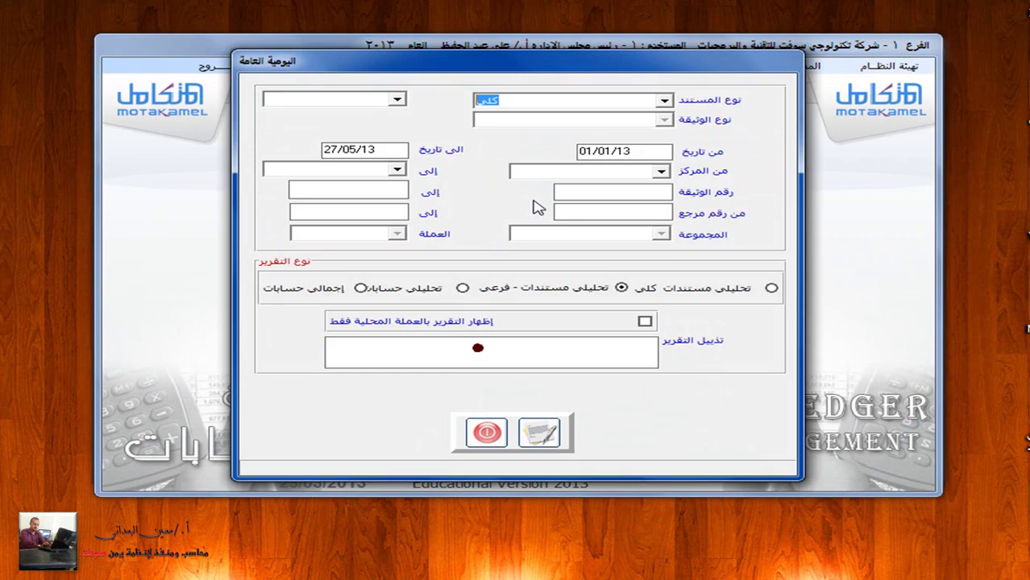
click(664, 103)
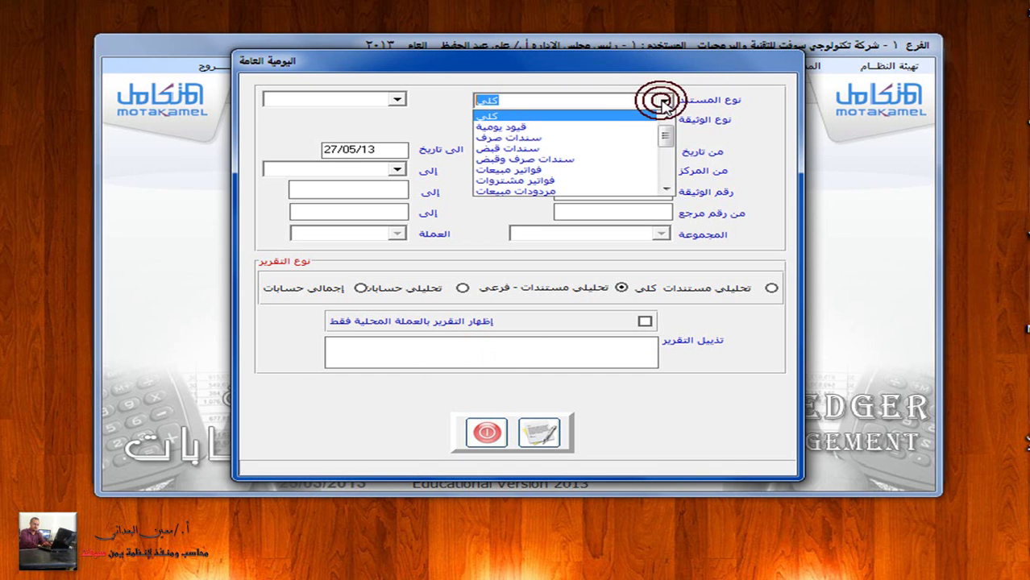
click(527, 169)
click(662, 119)
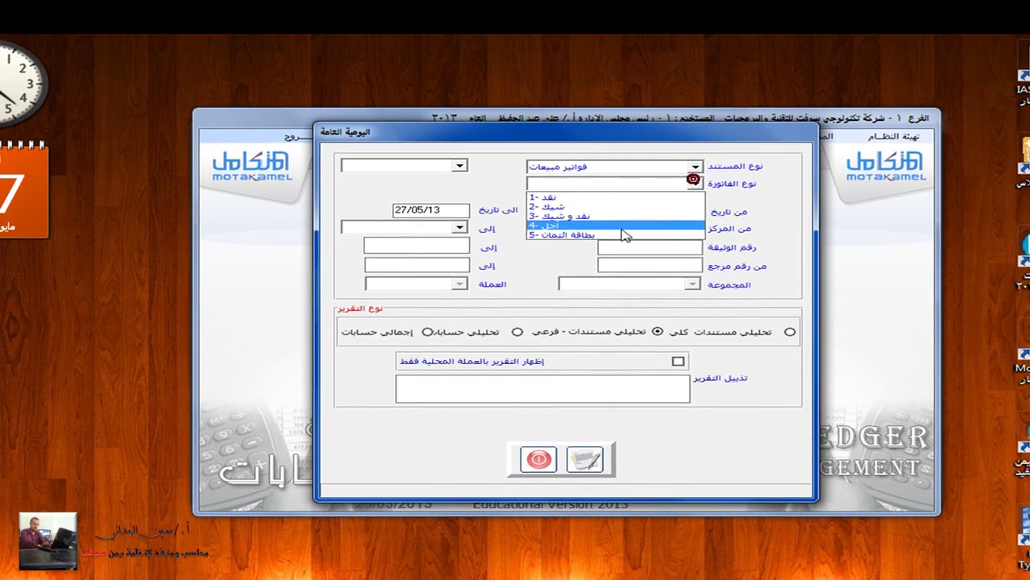
click(580, 171)
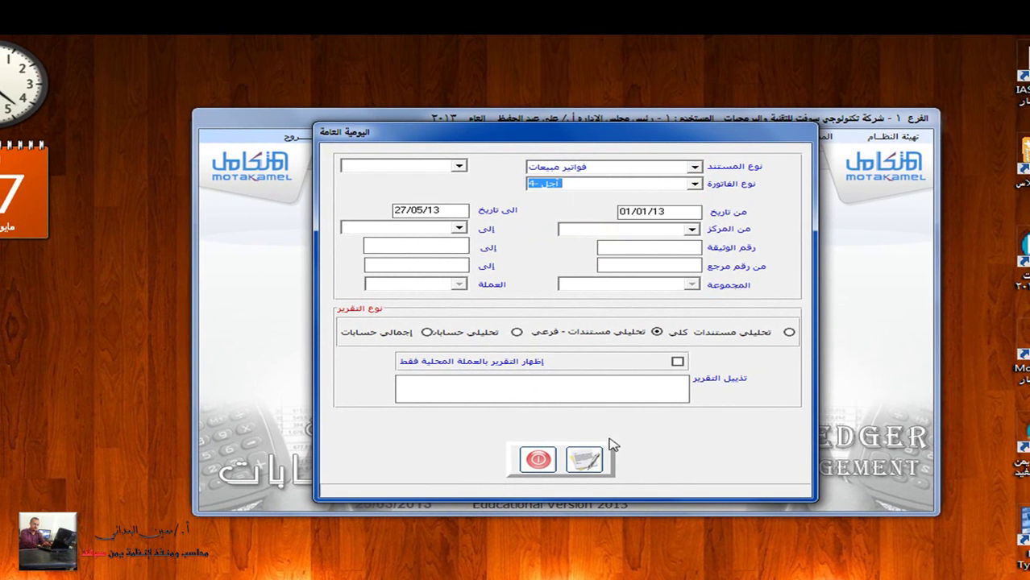
click(584, 459)
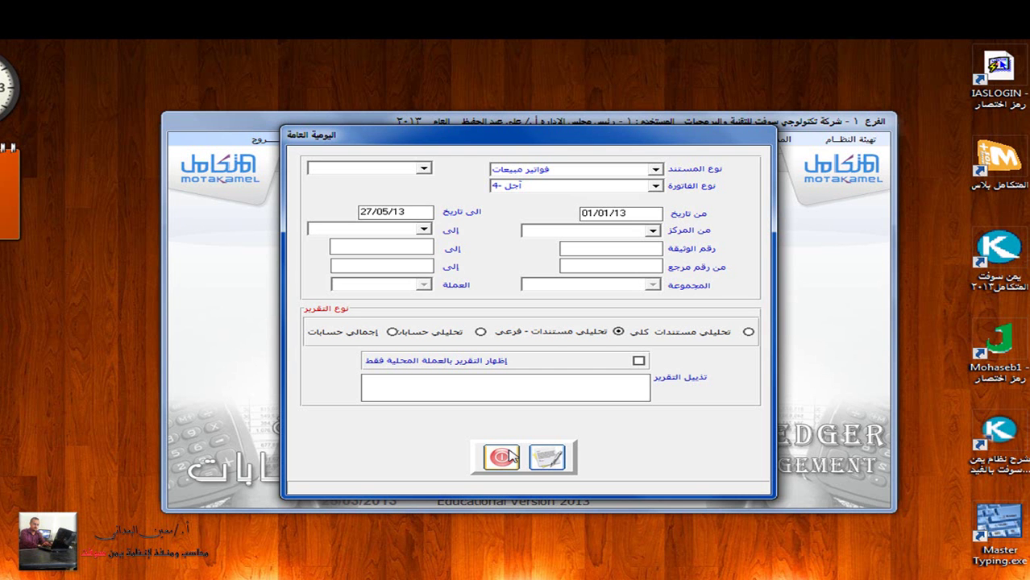
Close the report, then enable and save the Sales option 'إظهار تقرير بعدد مرات البيع وقيمة المجاني'
click(501, 456)
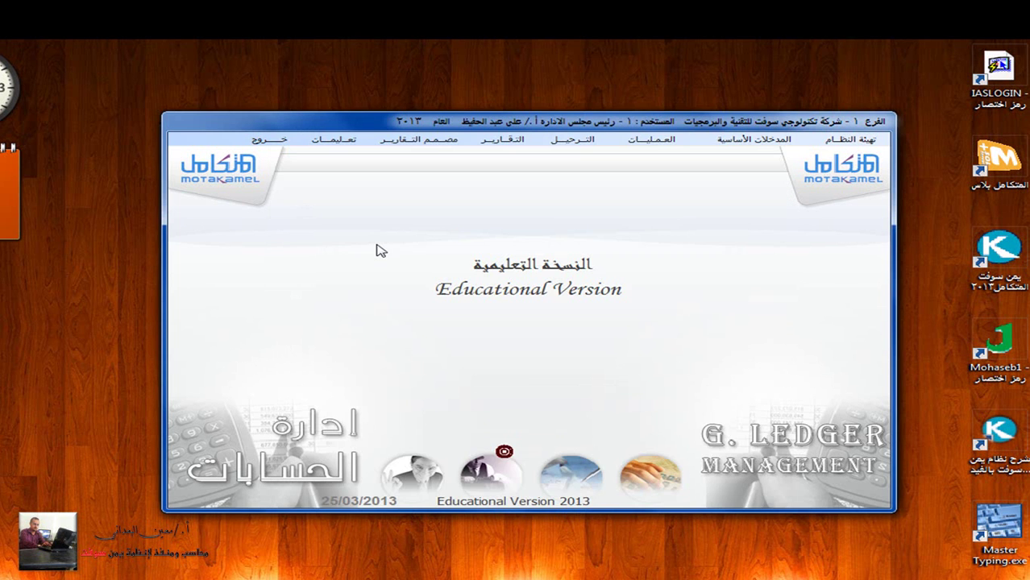
click(272, 139)
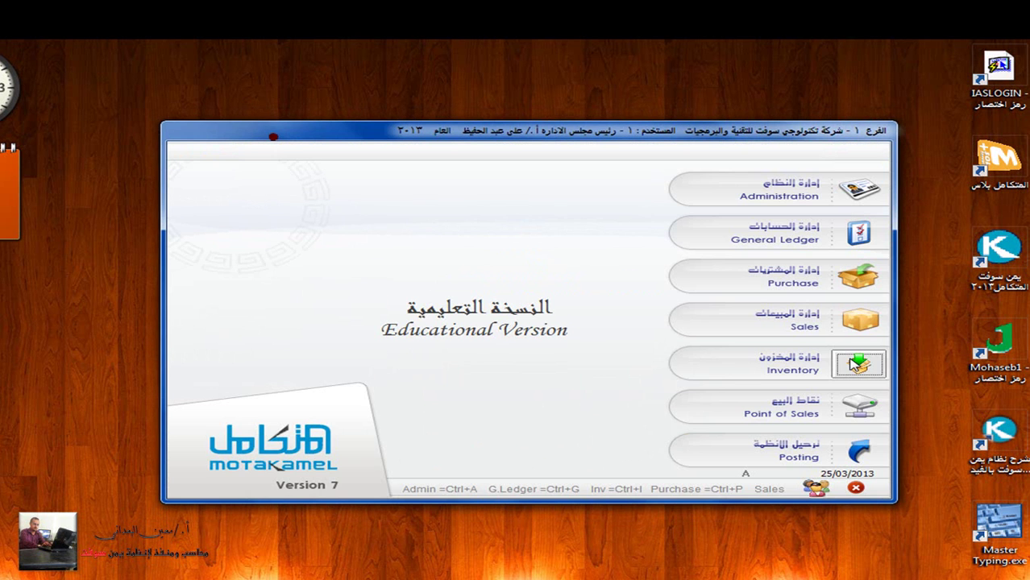
click(859, 319)
click(859, 144)
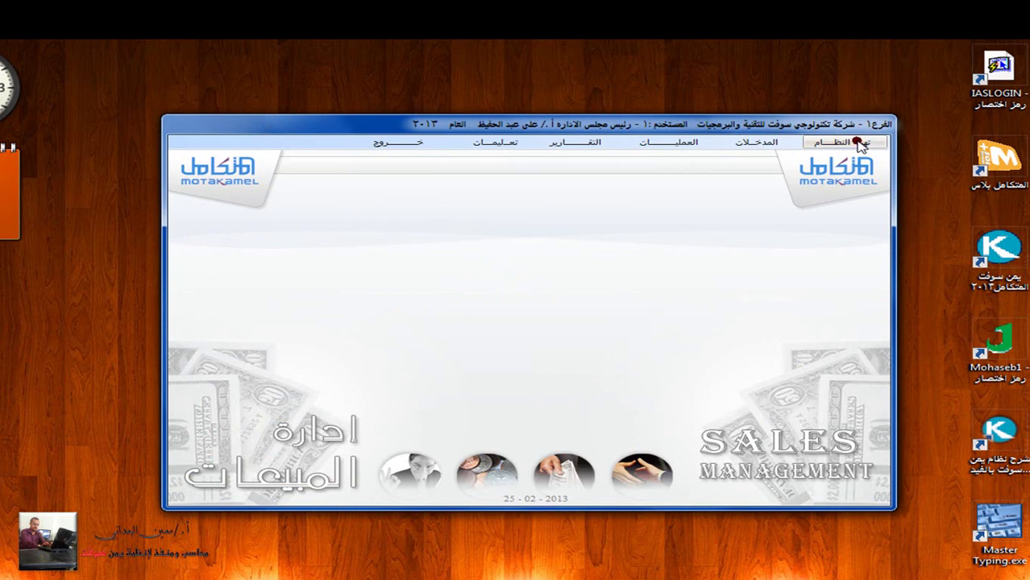
click(854, 156)
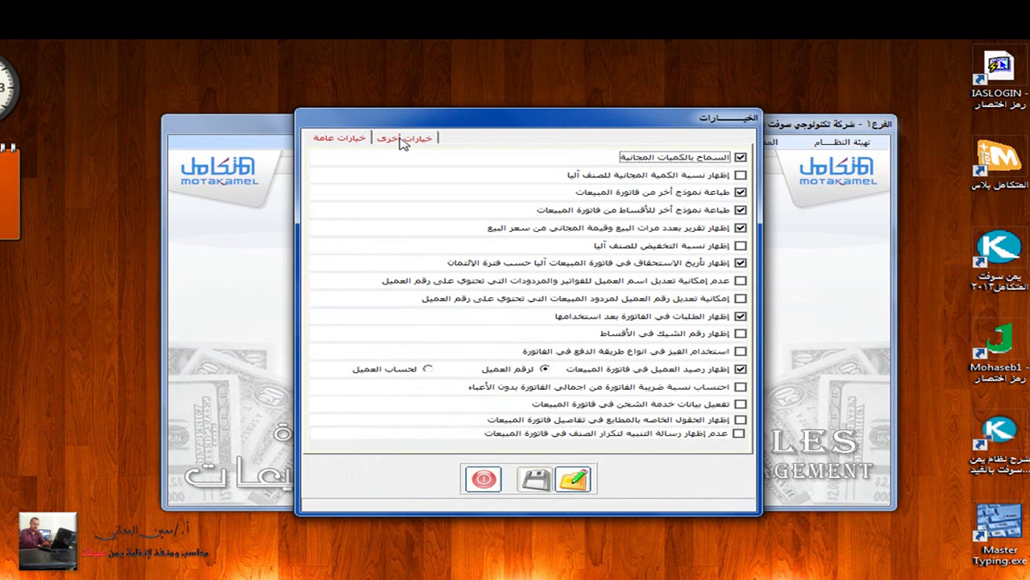
click(403, 139)
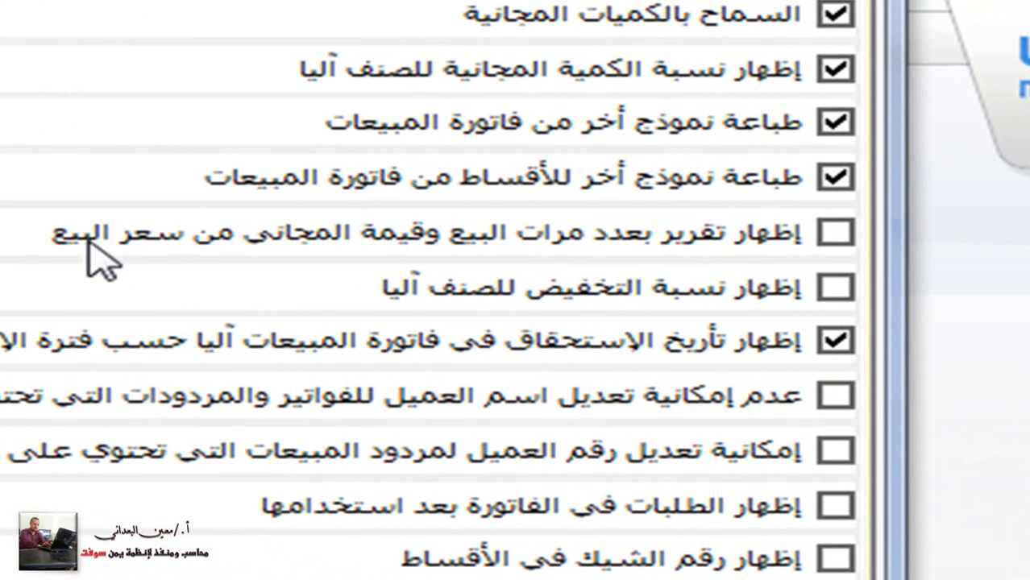
click(838, 233)
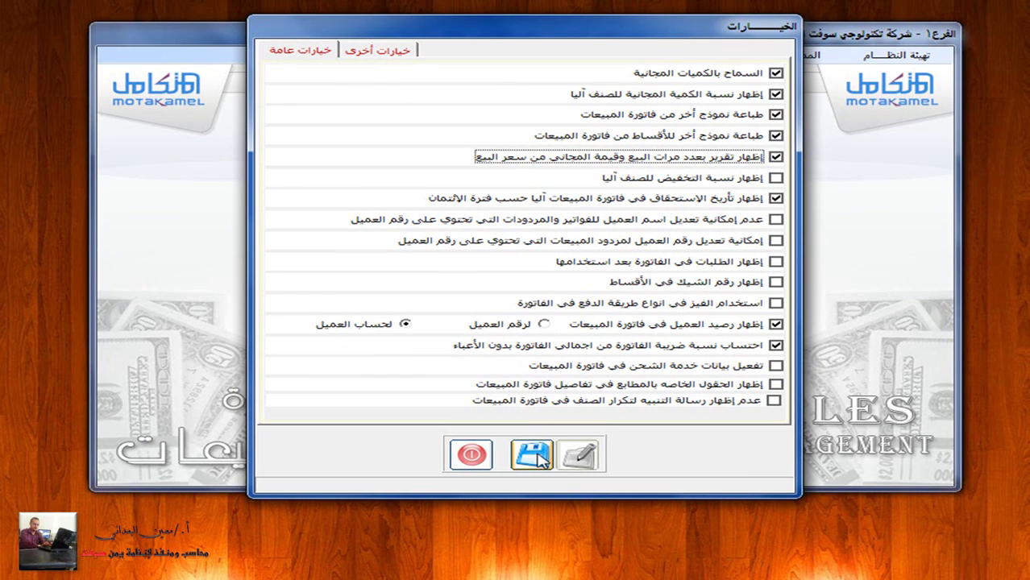
click(533, 455)
Set up the sales-invoices report grouped by customer, with the اجمالي-1 layout and sale counts
click(471, 454)
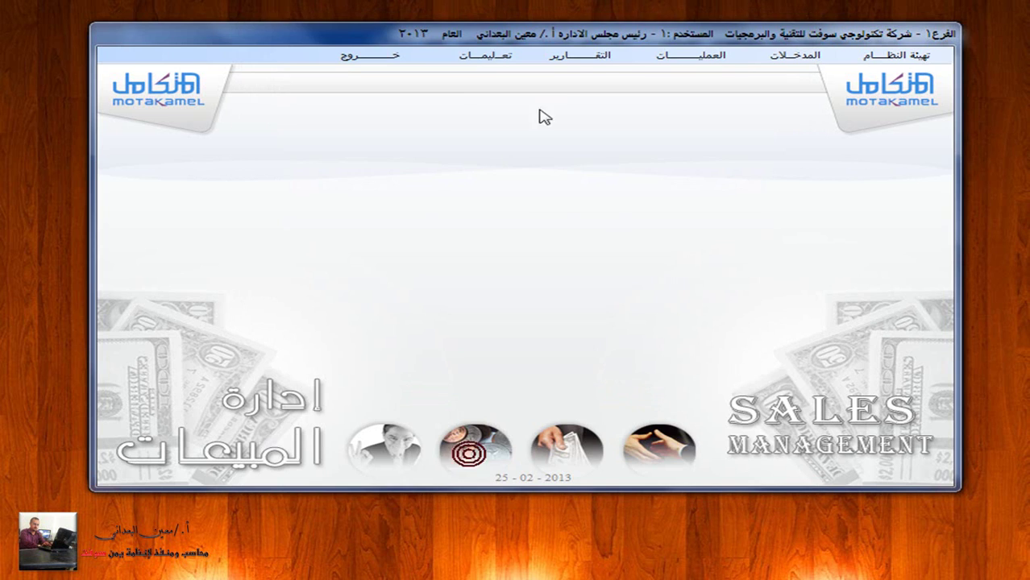
click(582, 53)
click(584, 134)
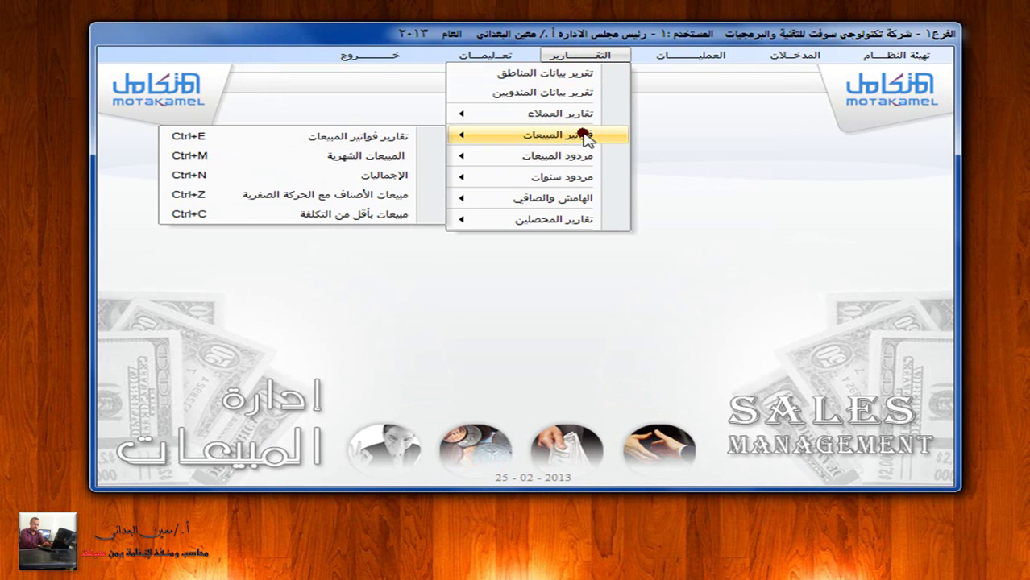
click(394, 139)
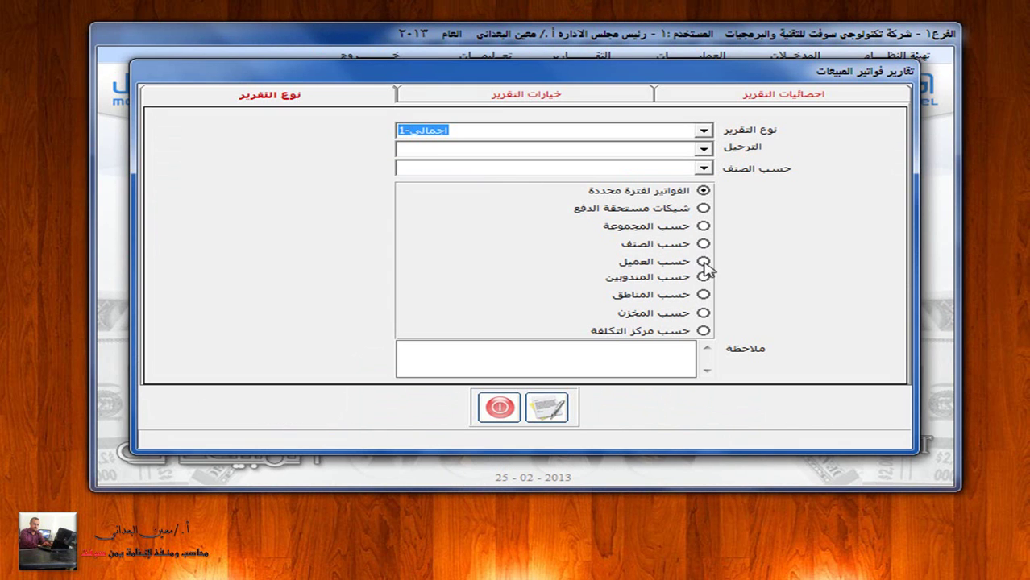
click(678, 261)
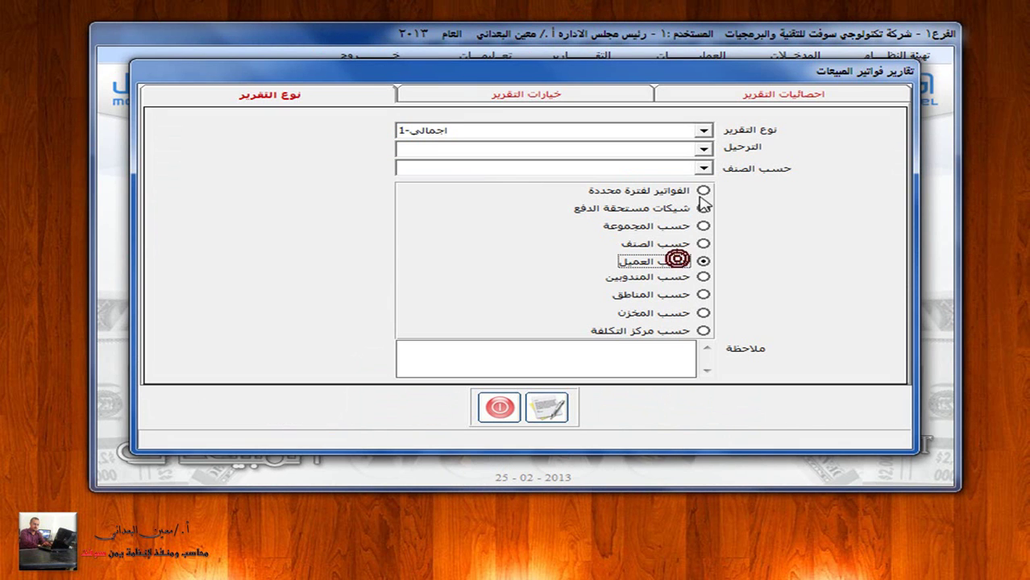
click(704, 169)
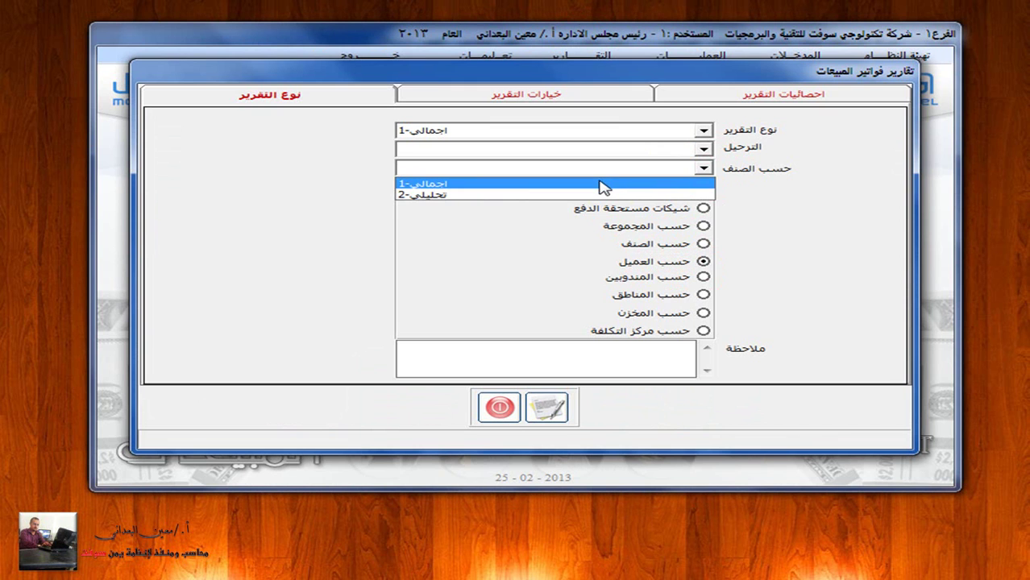
click(596, 185)
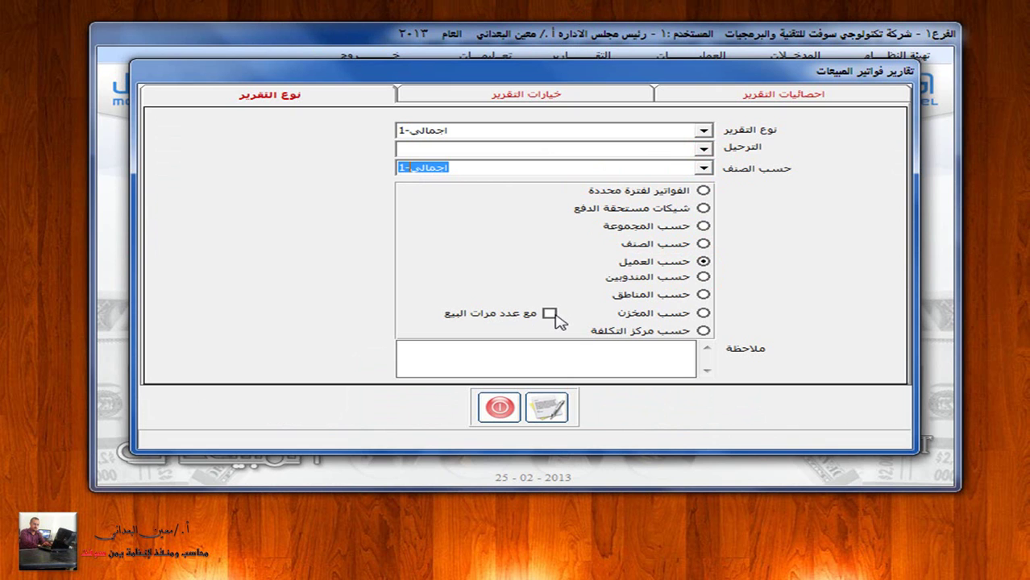
click(549, 313)
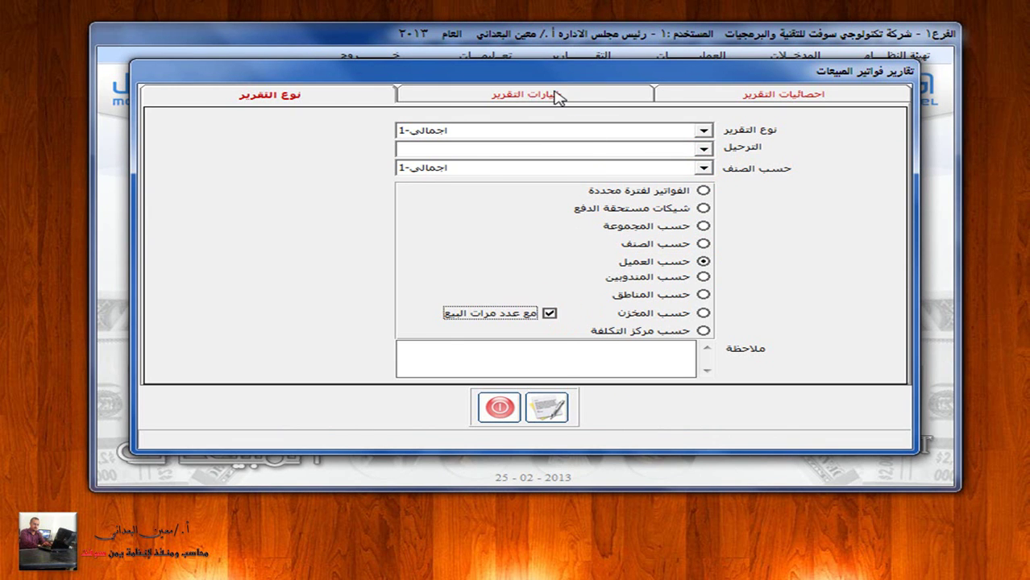
Filter the report to the third customer in the list and preview it
click(559, 98)
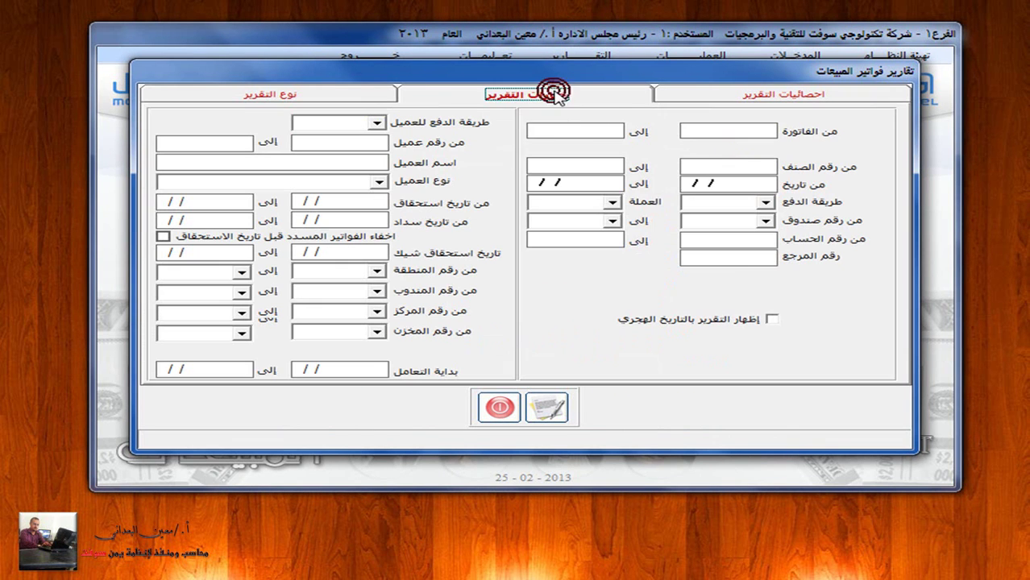
click(359, 142)
double_click(359, 141)
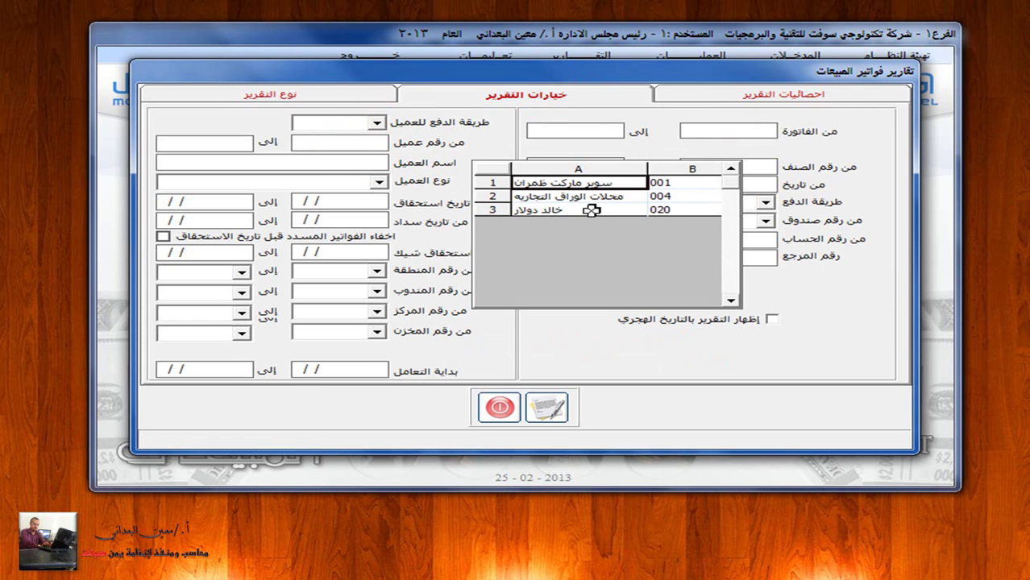
double_click(592, 210)
click(549, 405)
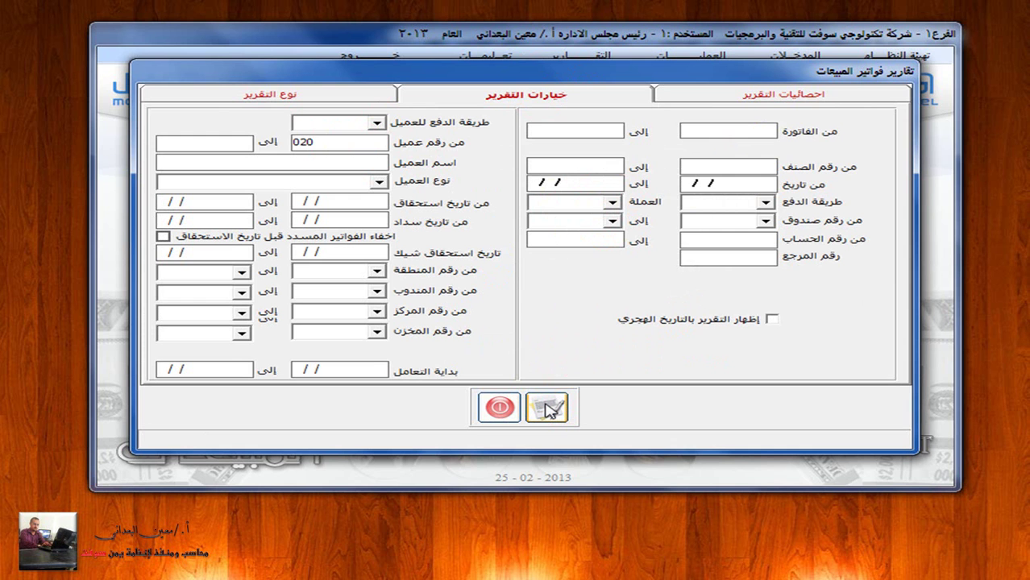
click(547, 408)
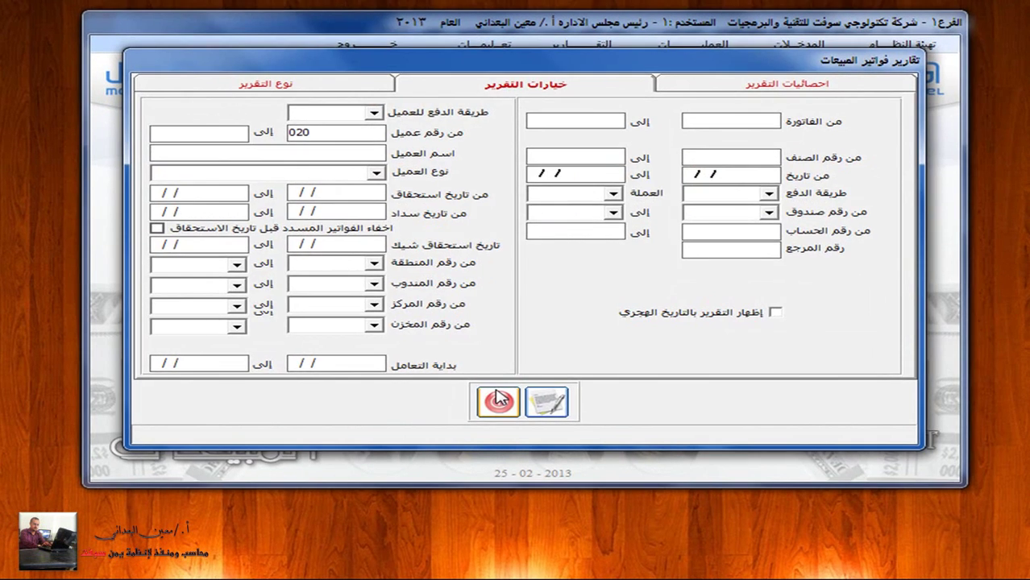
key(Escape)
Tick 'استخدام شاشة أمر الصرف في فواتير المبيعات' under خيارات أخرى and save the options
click(894, 44)
click(929, 64)
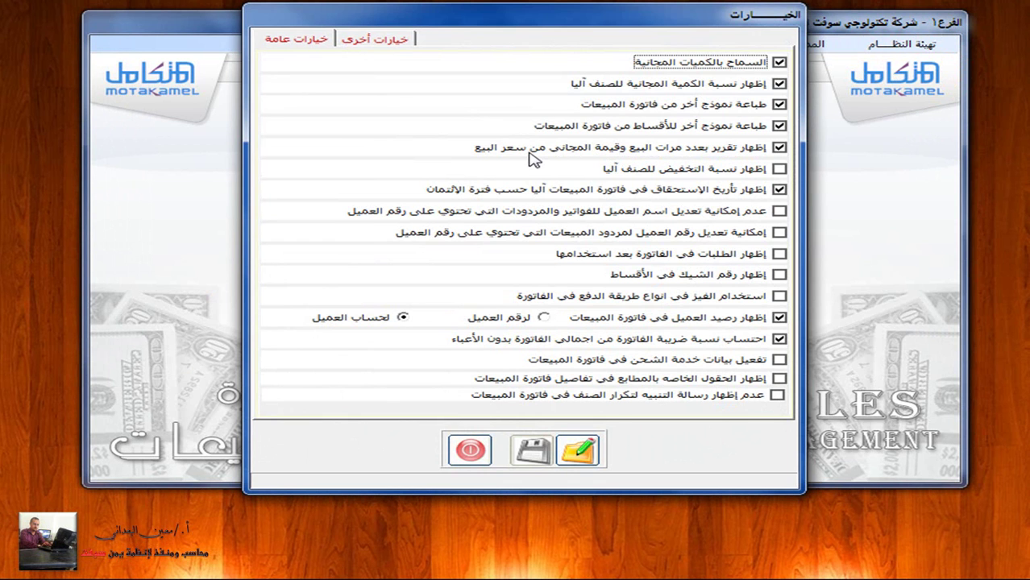
click(528, 451)
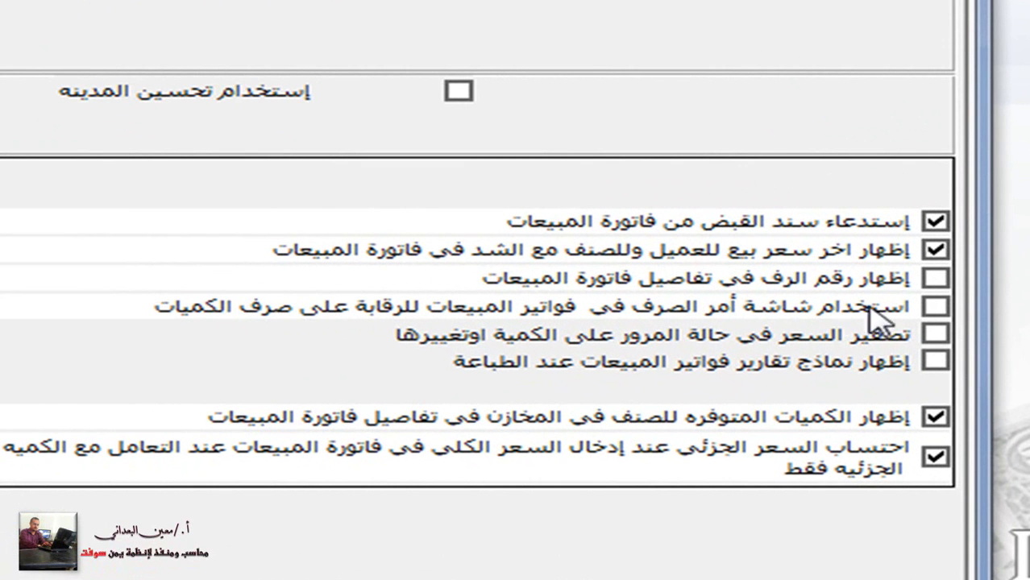
click(935, 306)
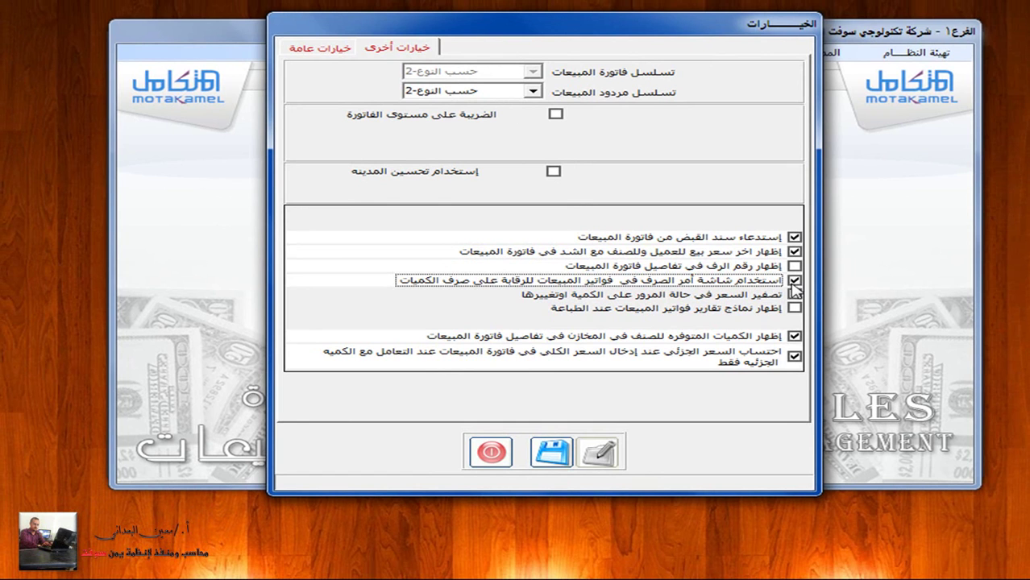
click(563, 455)
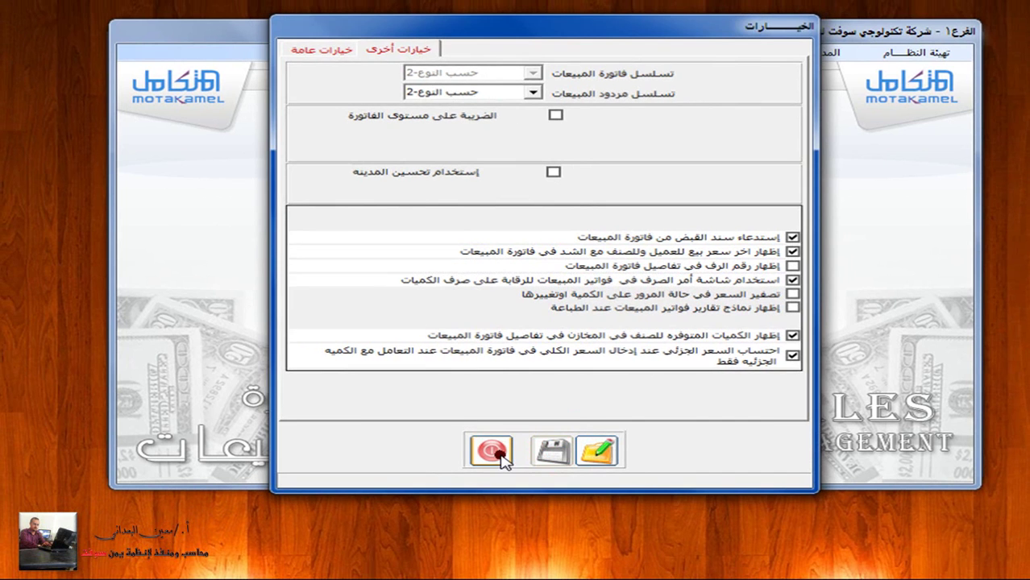
click(492, 452)
Start new sales invoice 2 in the main store for the chosen customer, using the dollar cash box
click(720, 55)
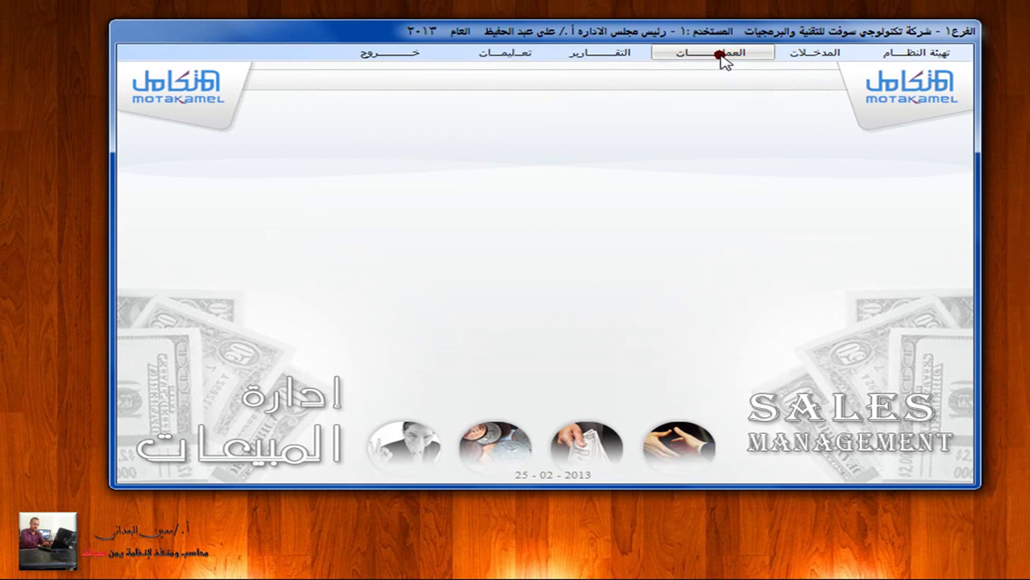
click(722, 131)
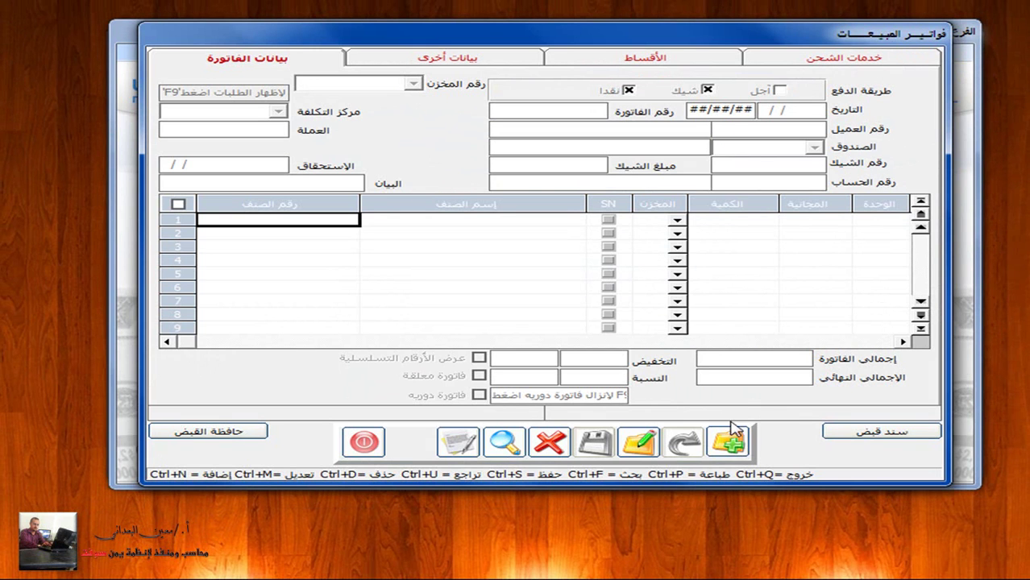
click(728, 441)
click(729, 442)
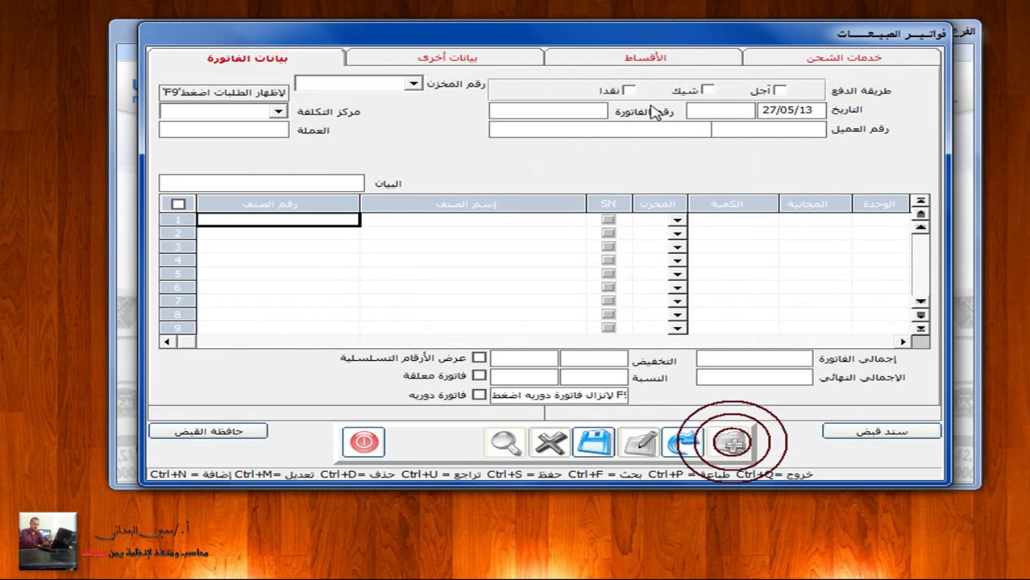
click(417, 84)
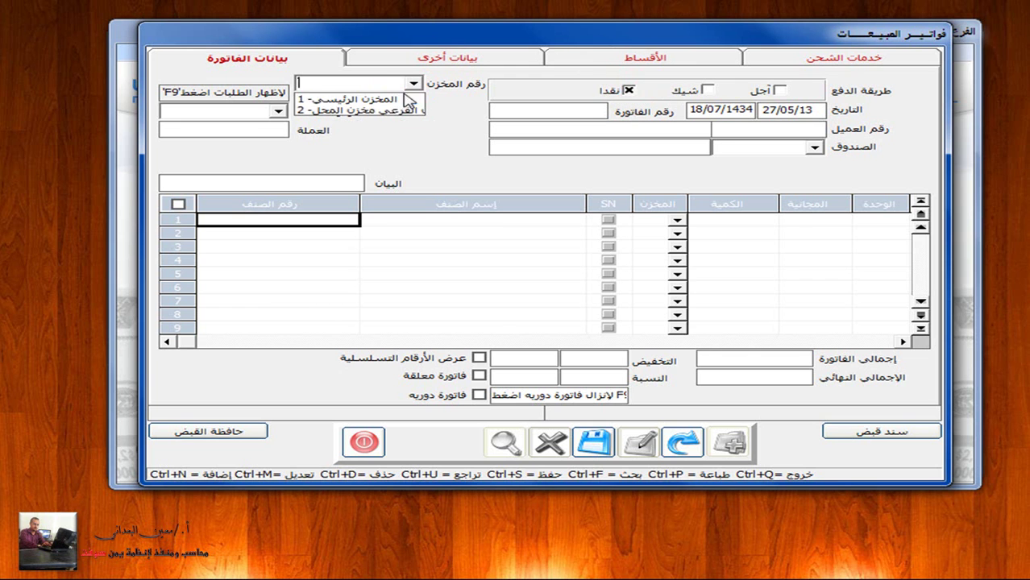
click(396, 94)
click(574, 112)
text(2)
click(586, 128)
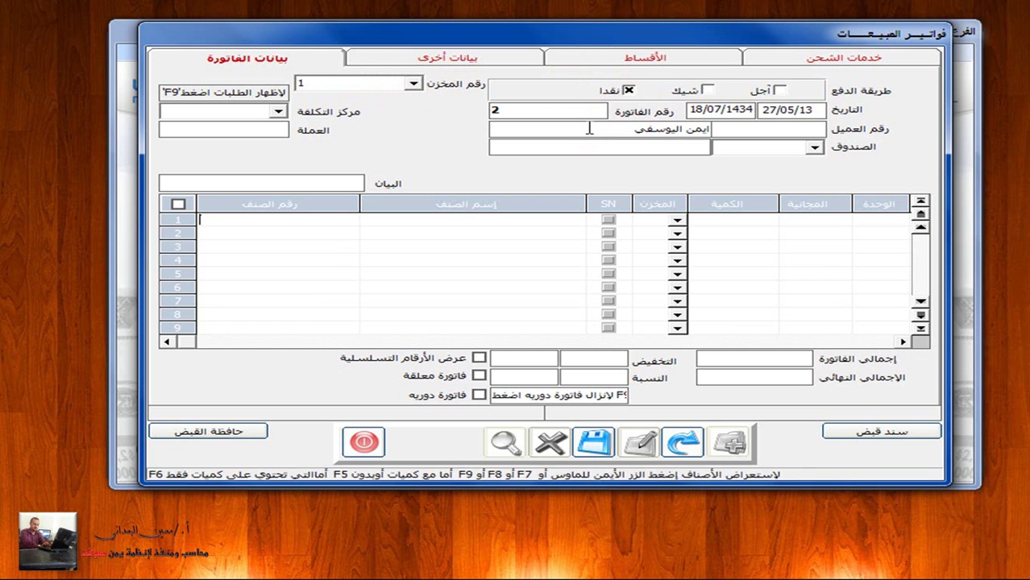
click(817, 147)
click(797, 176)
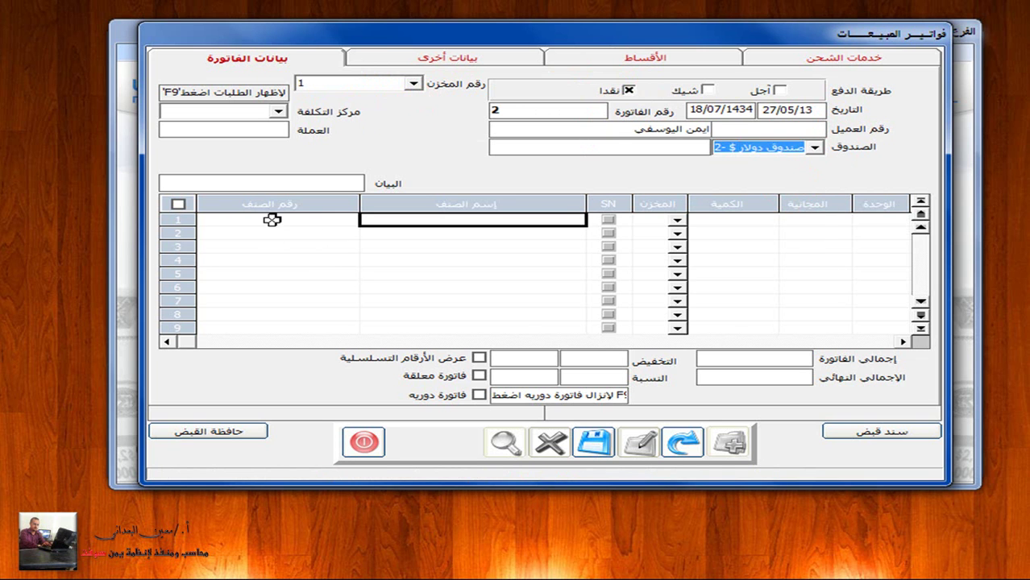
Add item 001-006 (Galaxy S4) at price 700 and save the invoice
click(270, 219)
text(00)
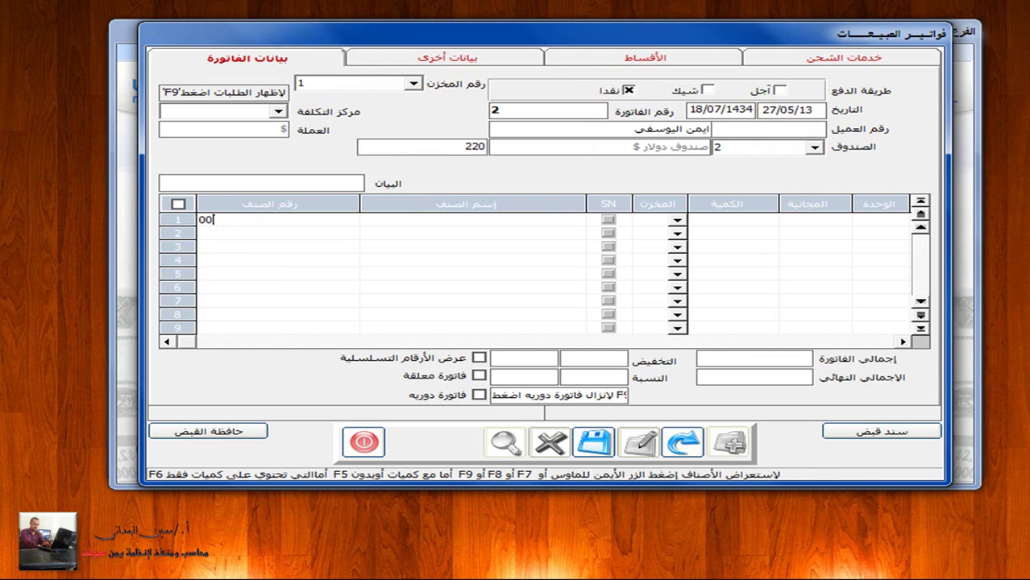
text(1)
right_click(272, 219)
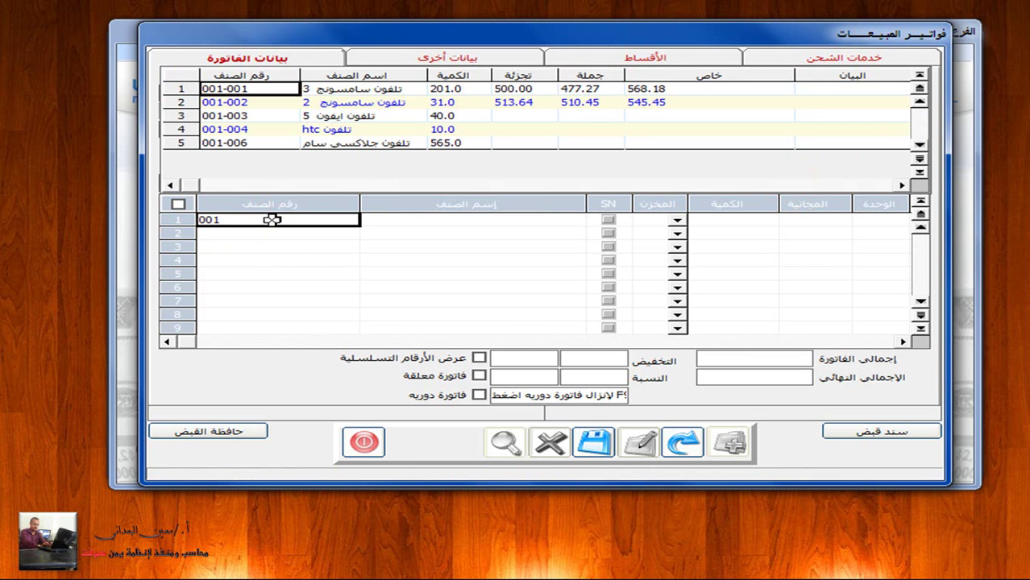
click(357, 143)
double_click(357, 143)
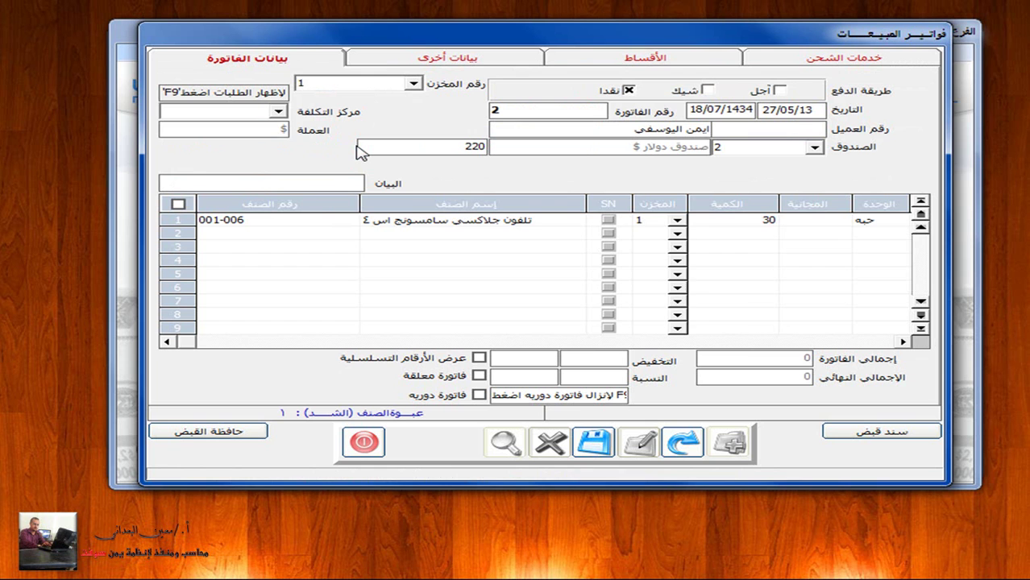
key(Return)
text(700)
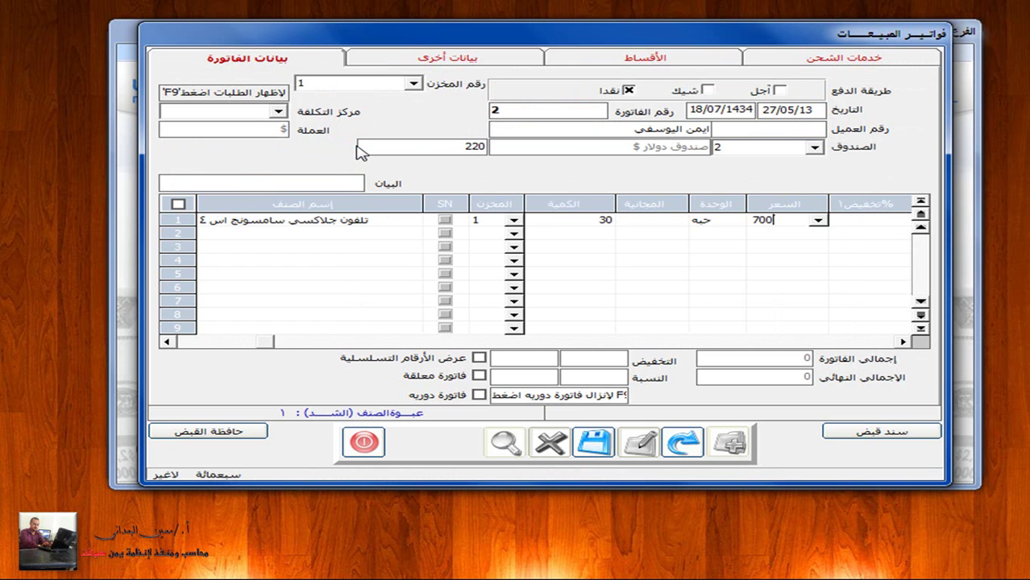
key(Return)
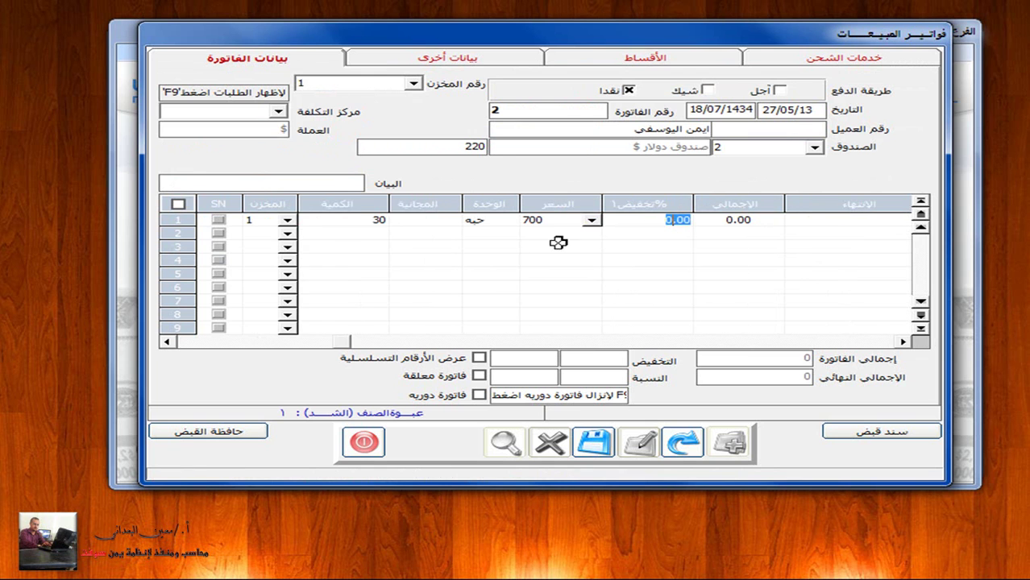
click(594, 445)
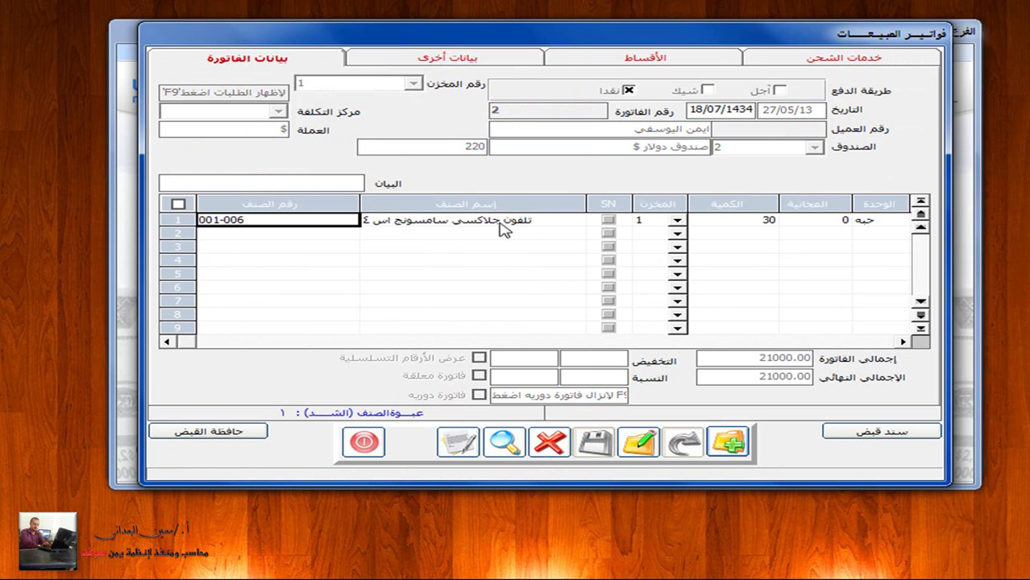
Start a new sales-invoice dispatch order with cash (نقد) as the payment method
click(487, 57)
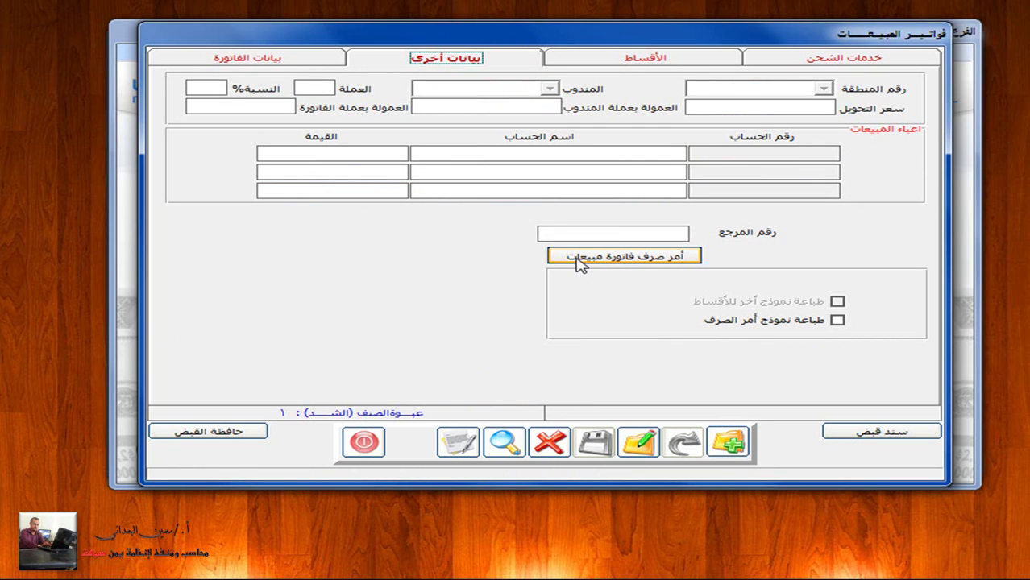
click(681, 258)
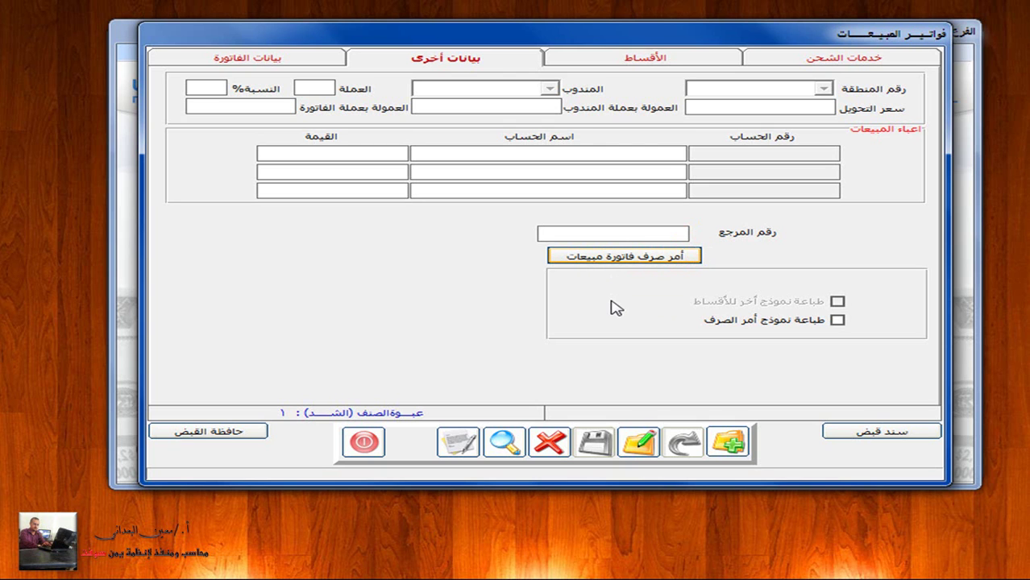
click(643, 258)
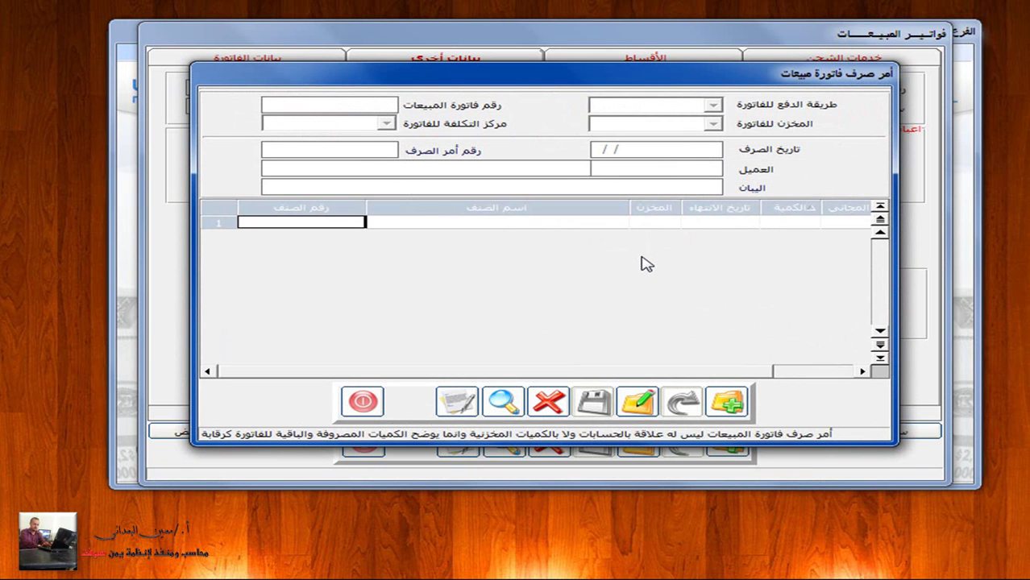
click(727, 404)
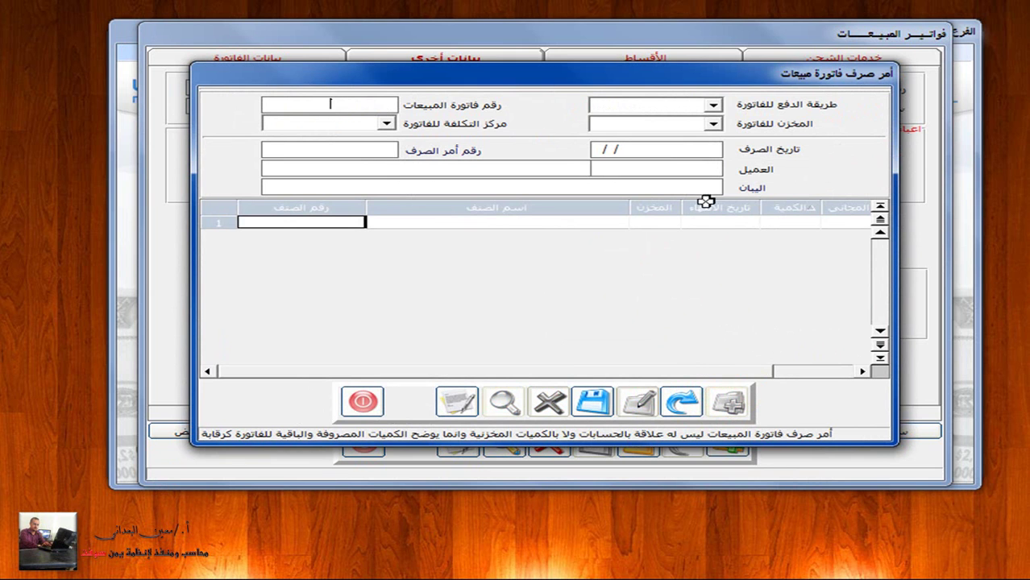
click(714, 105)
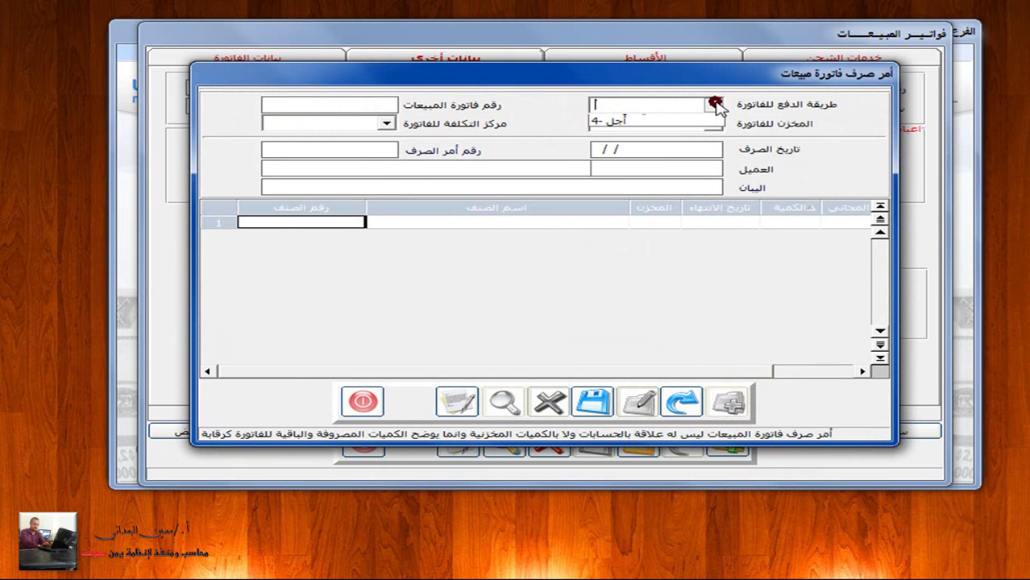
click(690, 114)
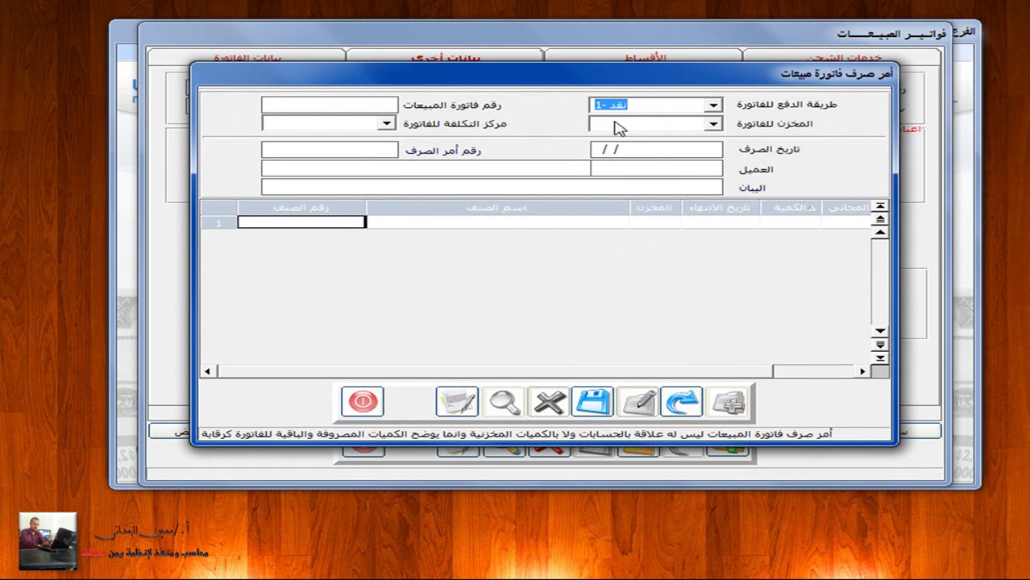
Link the order to sales invoice 2, set the dispatch quantity to 15, and save
click(377, 106)
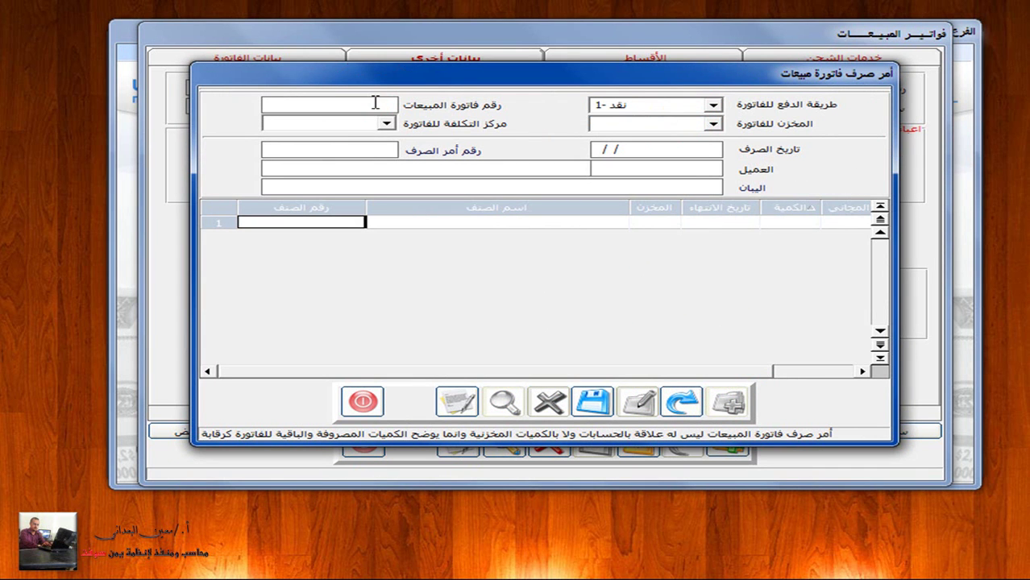
double_click(375, 103)
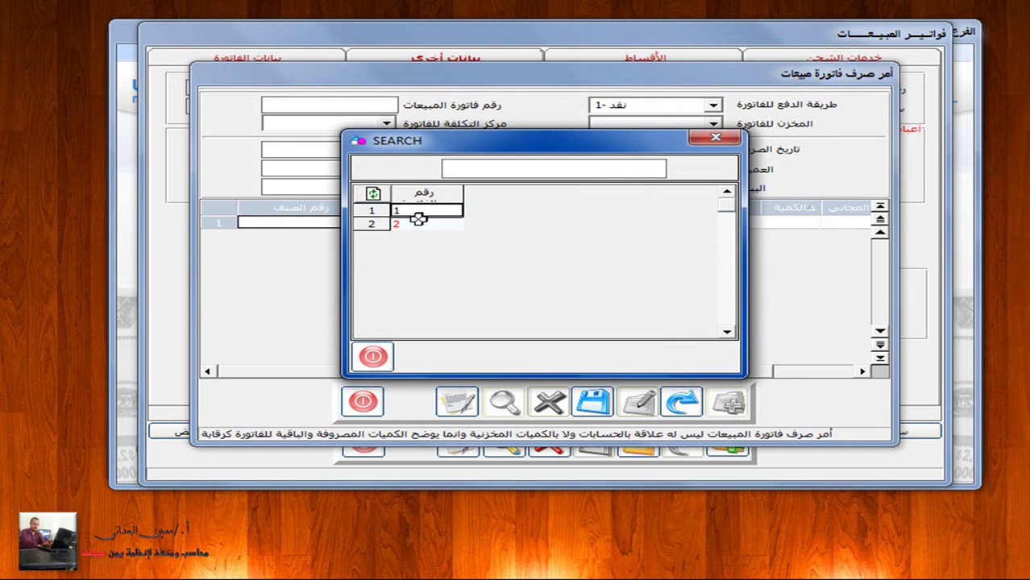
double_click(422, 224)
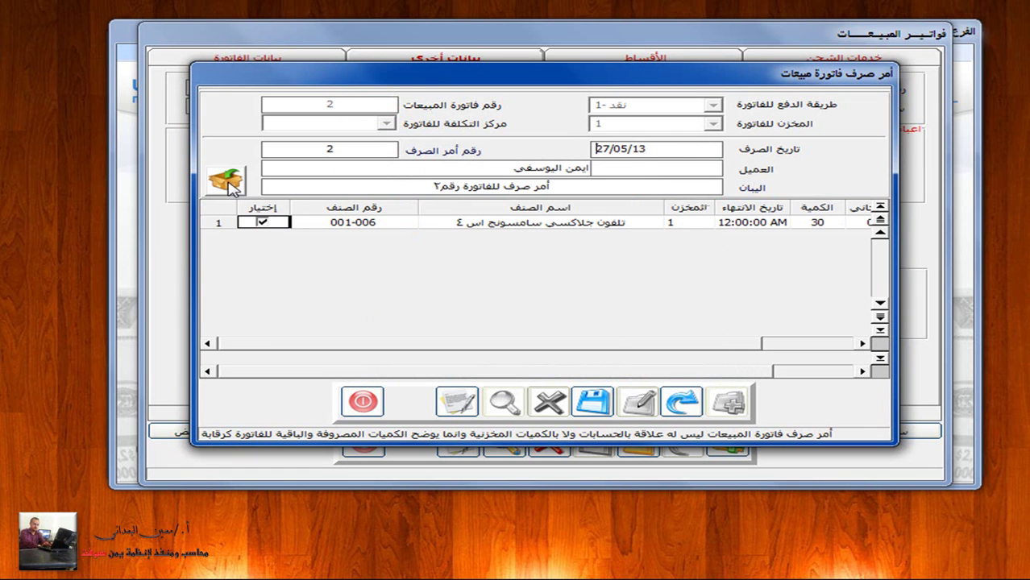
click(228, 181)
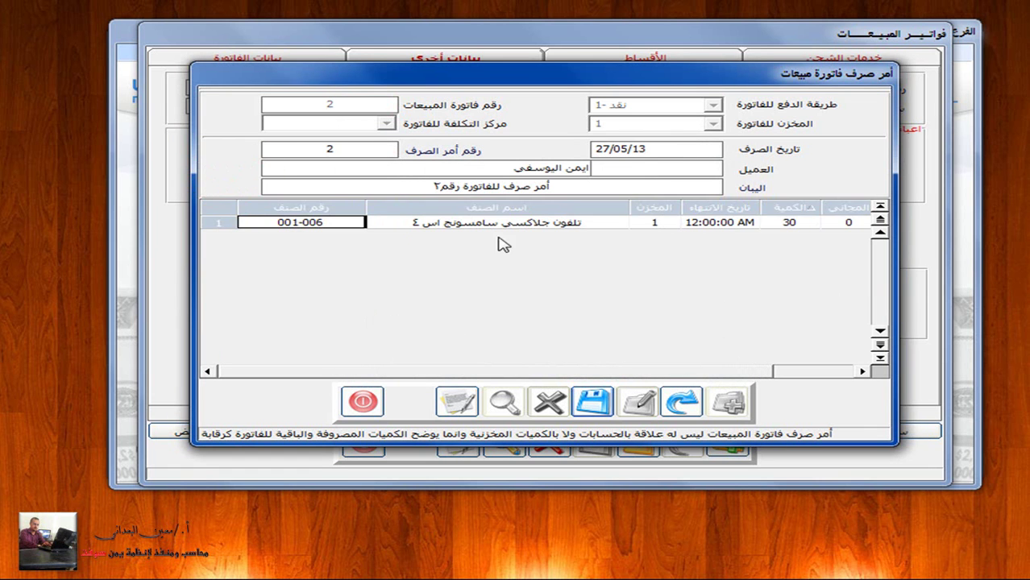
click(864, 372)
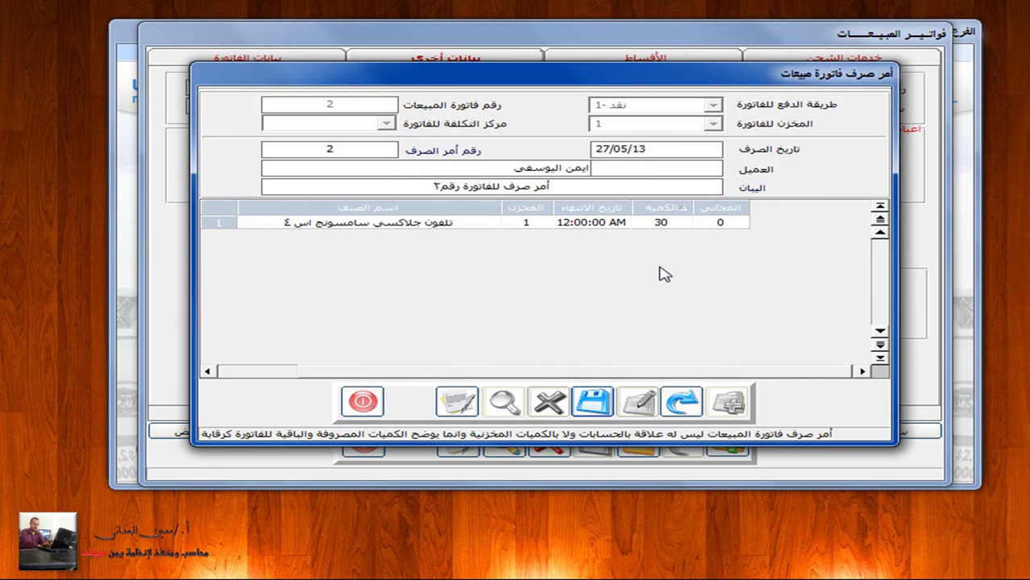
click(681, 225)
text(15)
click(677, 225)
click(595, 399)
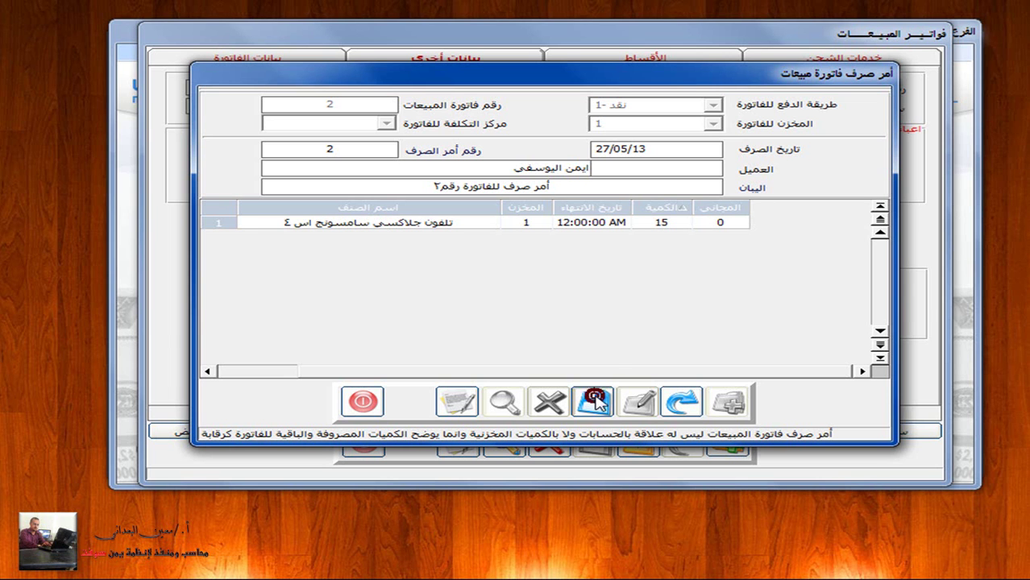
click(367, 399)
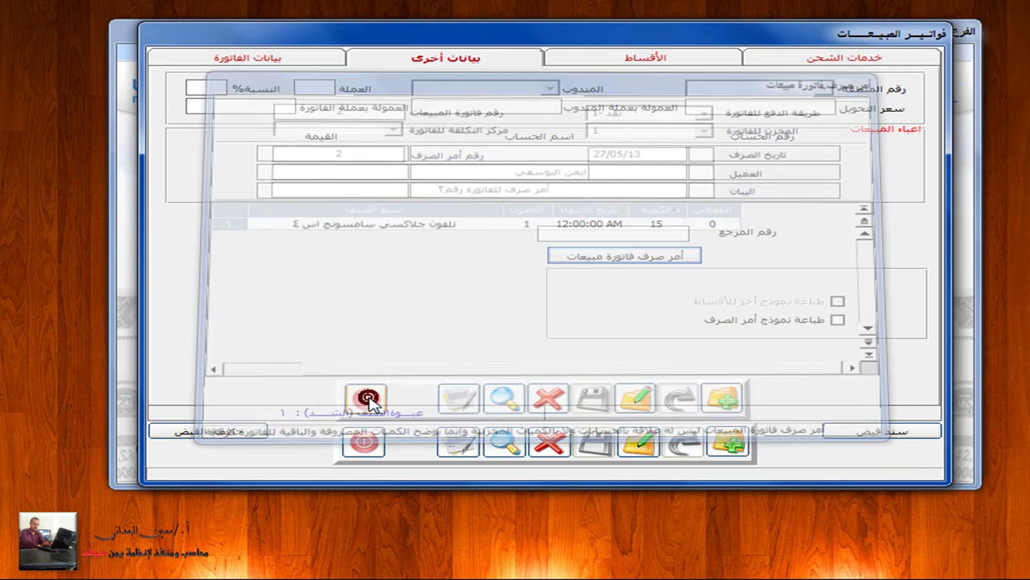
Close the sales invoice window and go to the أوامر صرف فواتير مبيعات report
click(284, 64)
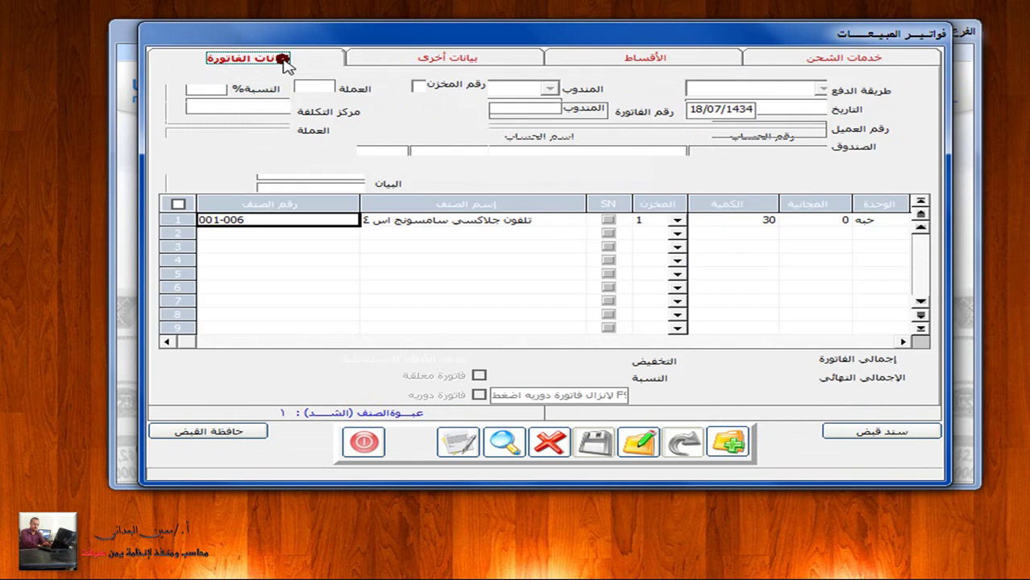
click(363, 441)
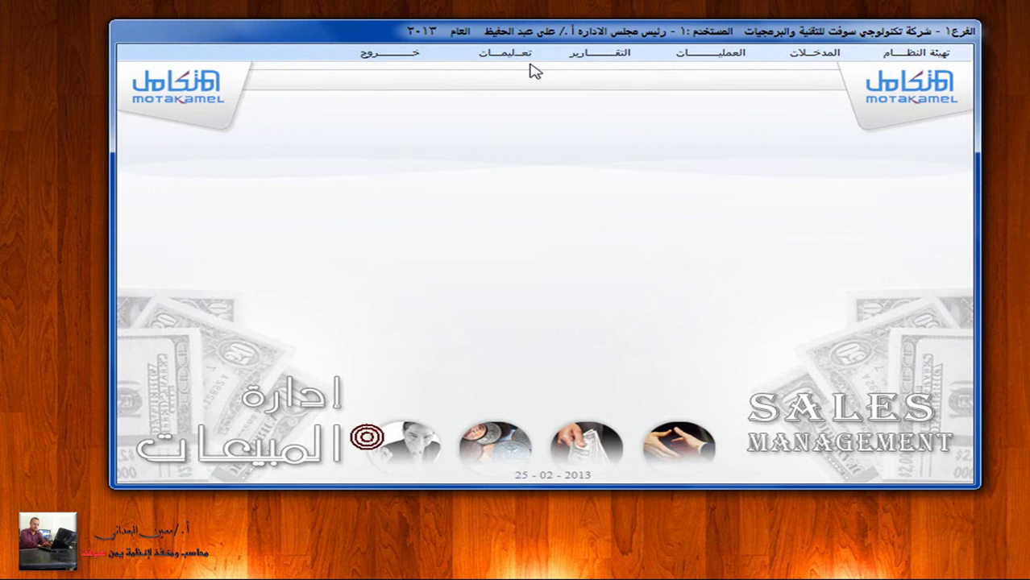
click(600, 51)
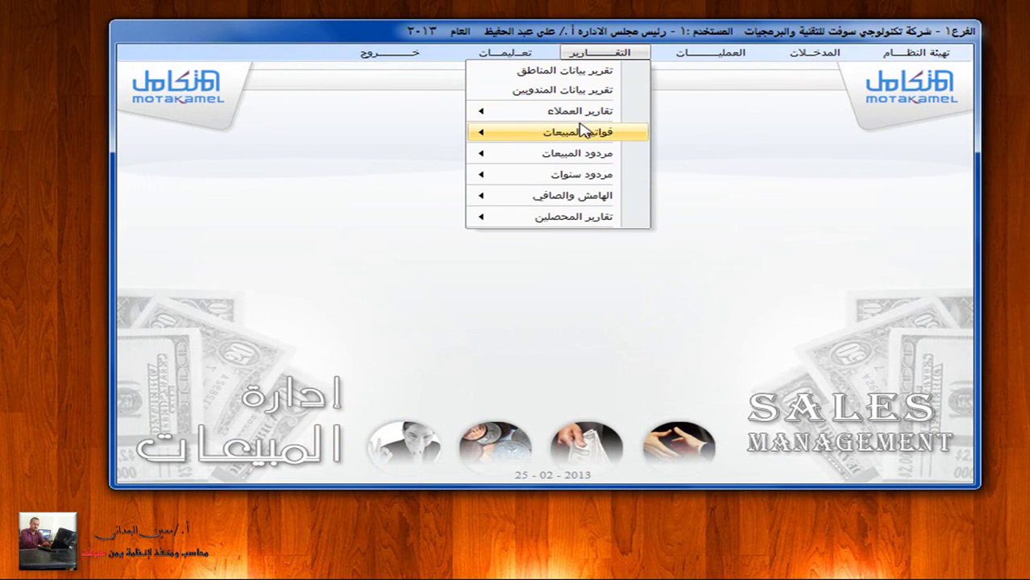
mouse_move(586, 133)
click(401, 231)
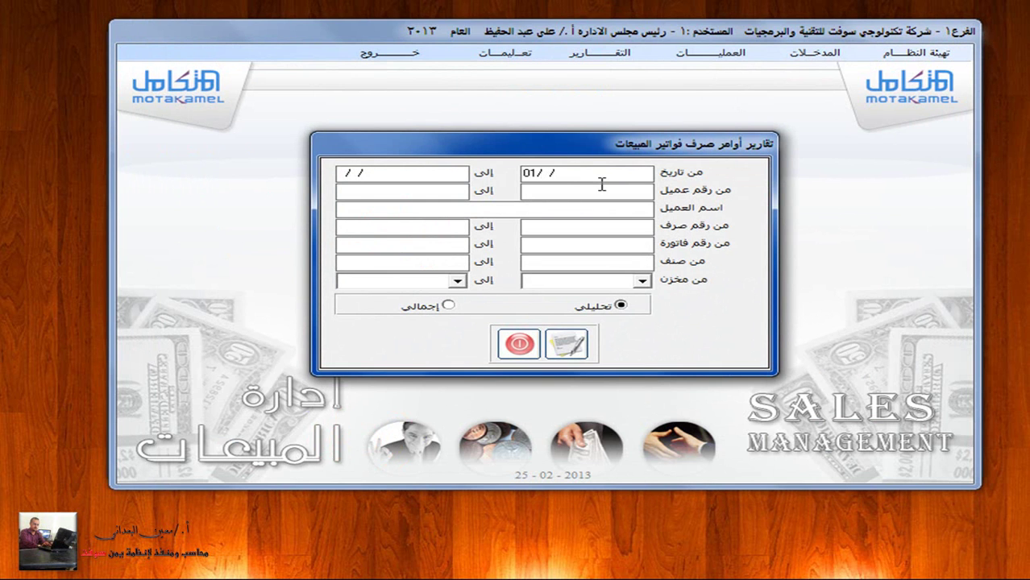
Preview the dispatch-orders report for dispatch 2, dated 01/01/13 to 27/05/13
text(/13)
key(Return)
text(27/05/13)
key(Return)
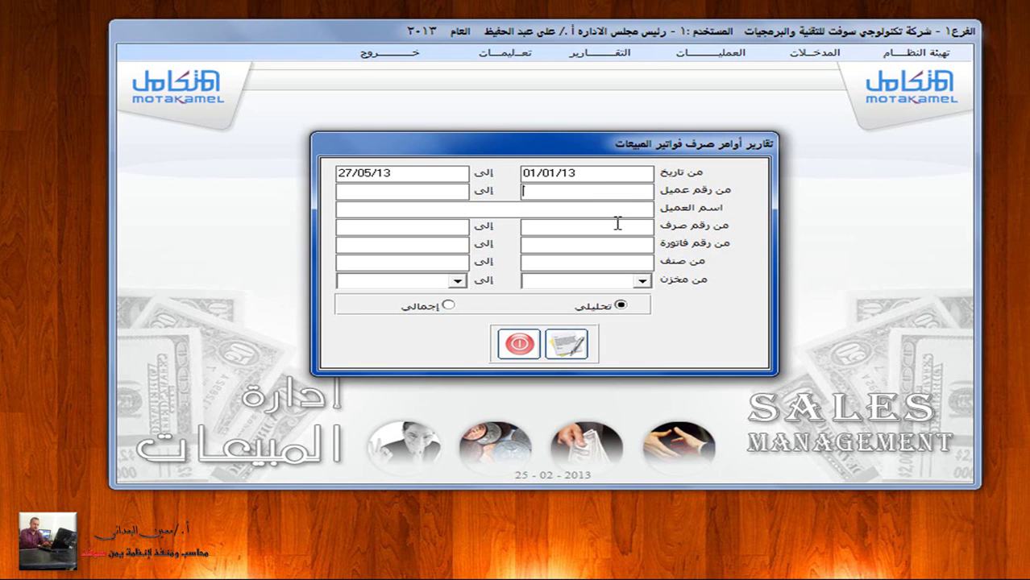
click(619, 228)
text(2)
click(571, 343)
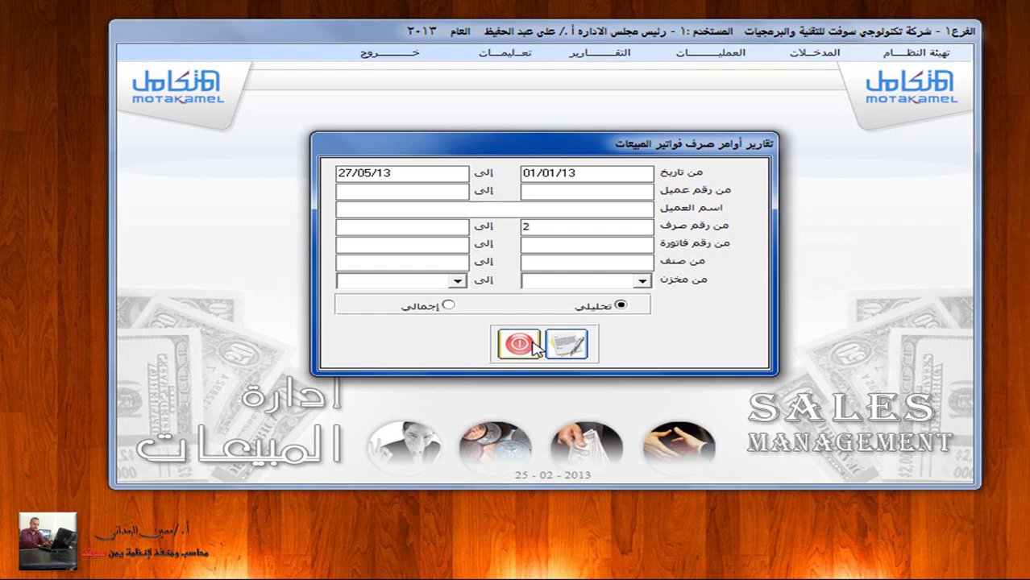
click(532, 342)
click(698, 53)
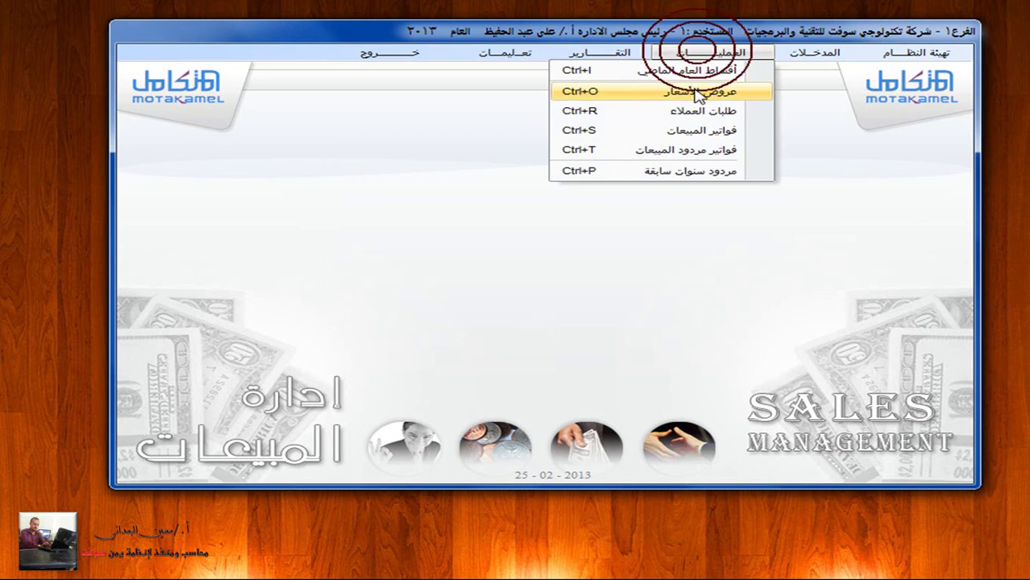
Reopen the خيارات أخرى options page, with the dispatch-order screen still enabled, and save
click(698, 132)
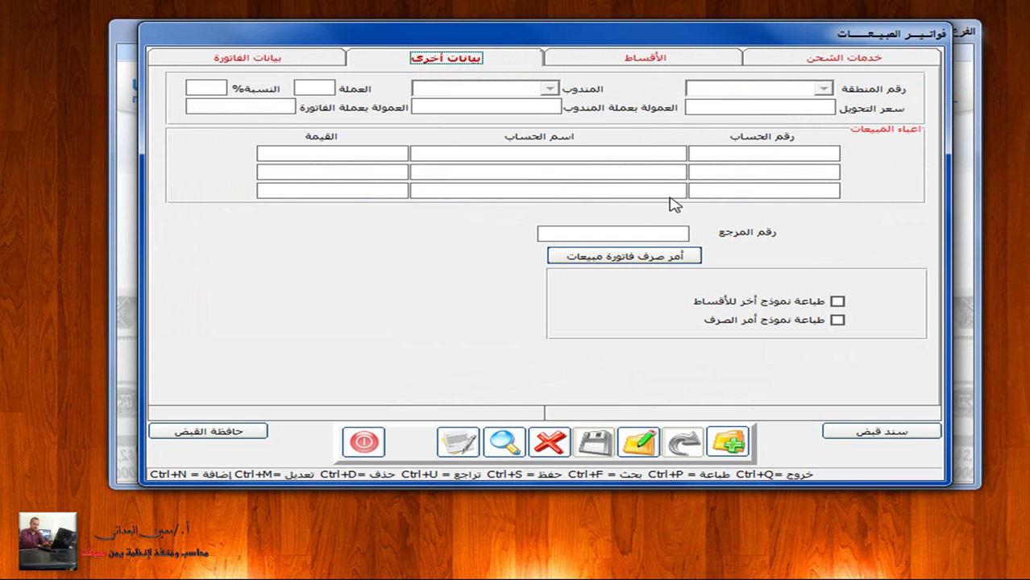
click(364, 441)
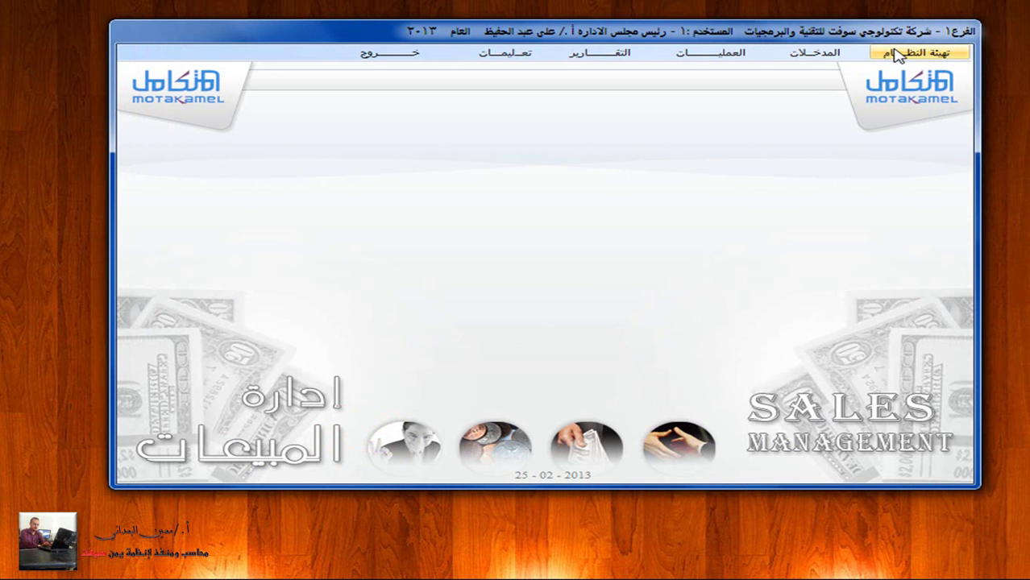
click(894, 53)
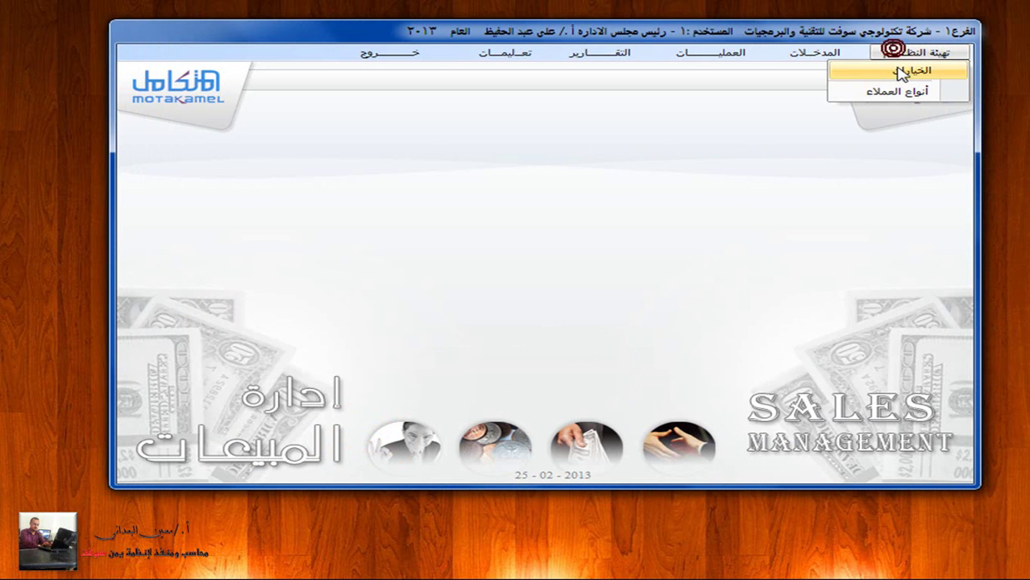
click(905, 70)
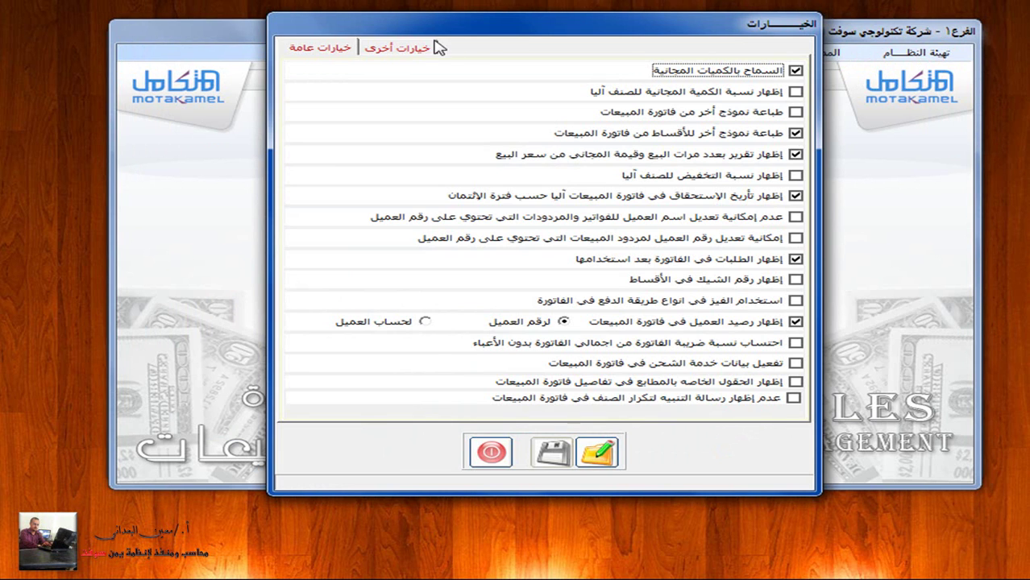
click(431, 45)
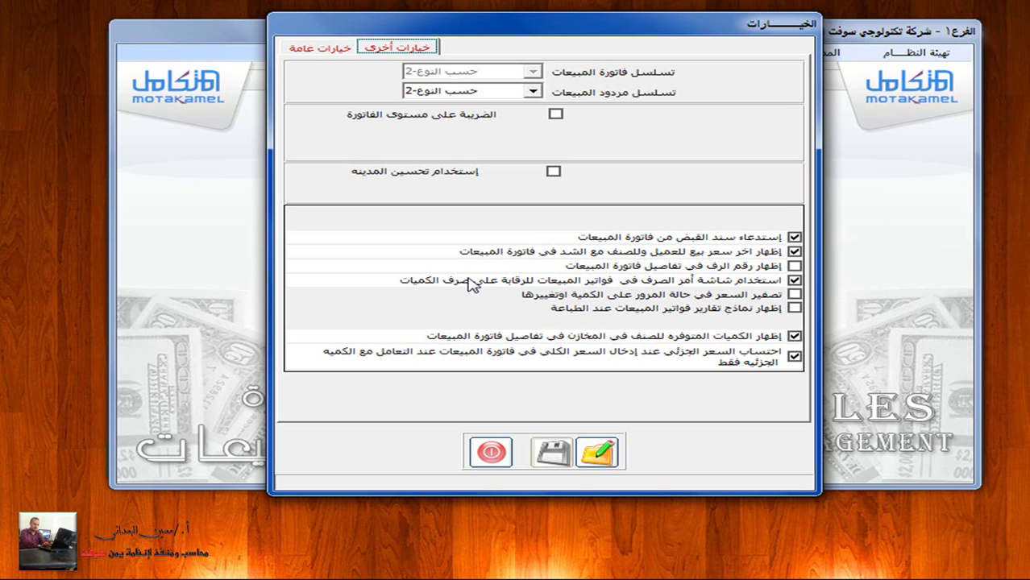
click(597, 452)
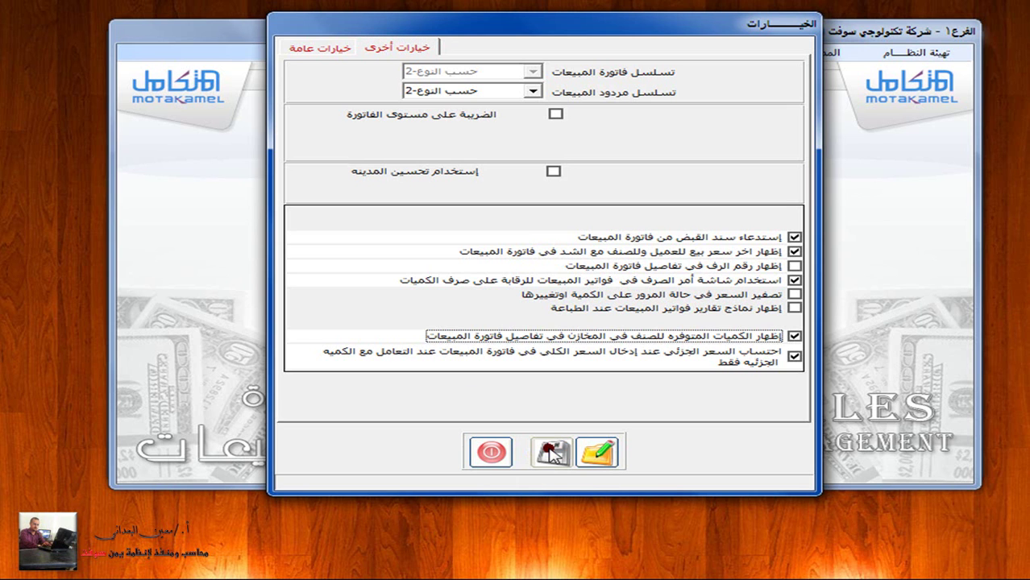